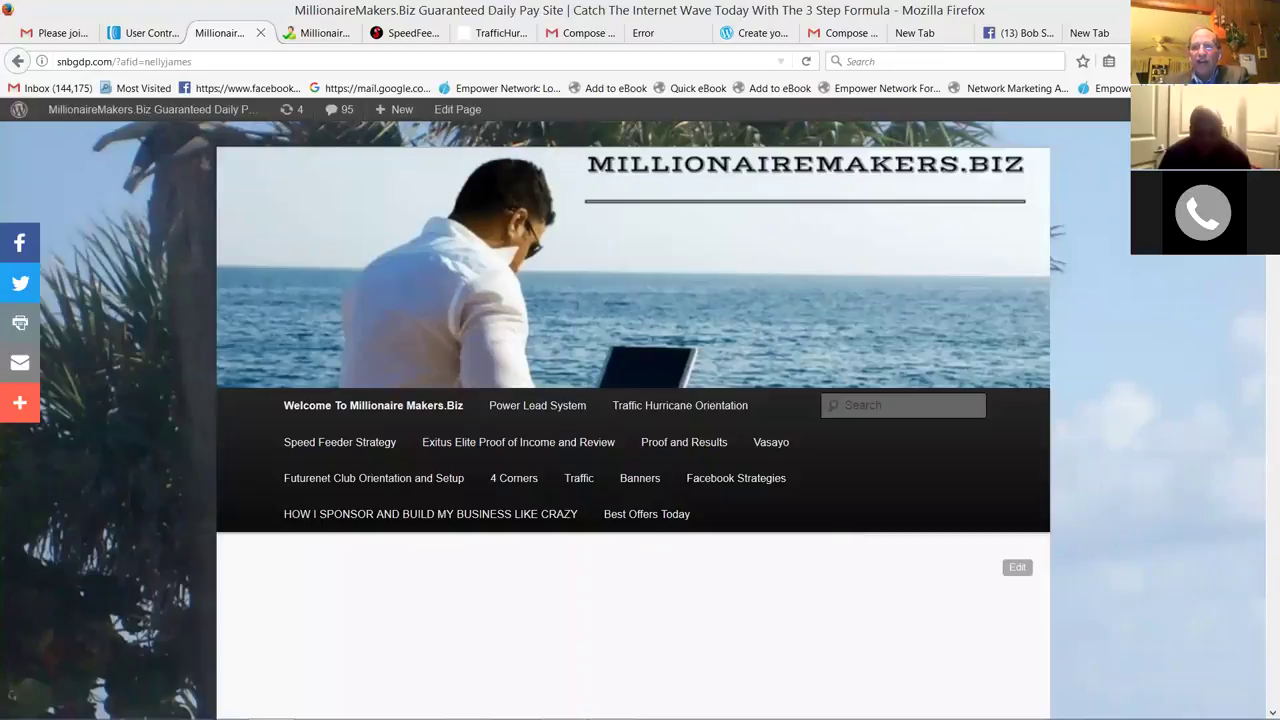
# Step: Scroll the home page past the featured post and video to the 'Yes! LET ME IN NOW!' join offer
pyautogui.scroll(-1, 640, 420)
pyautogui.scroll(-2, 640, 420)
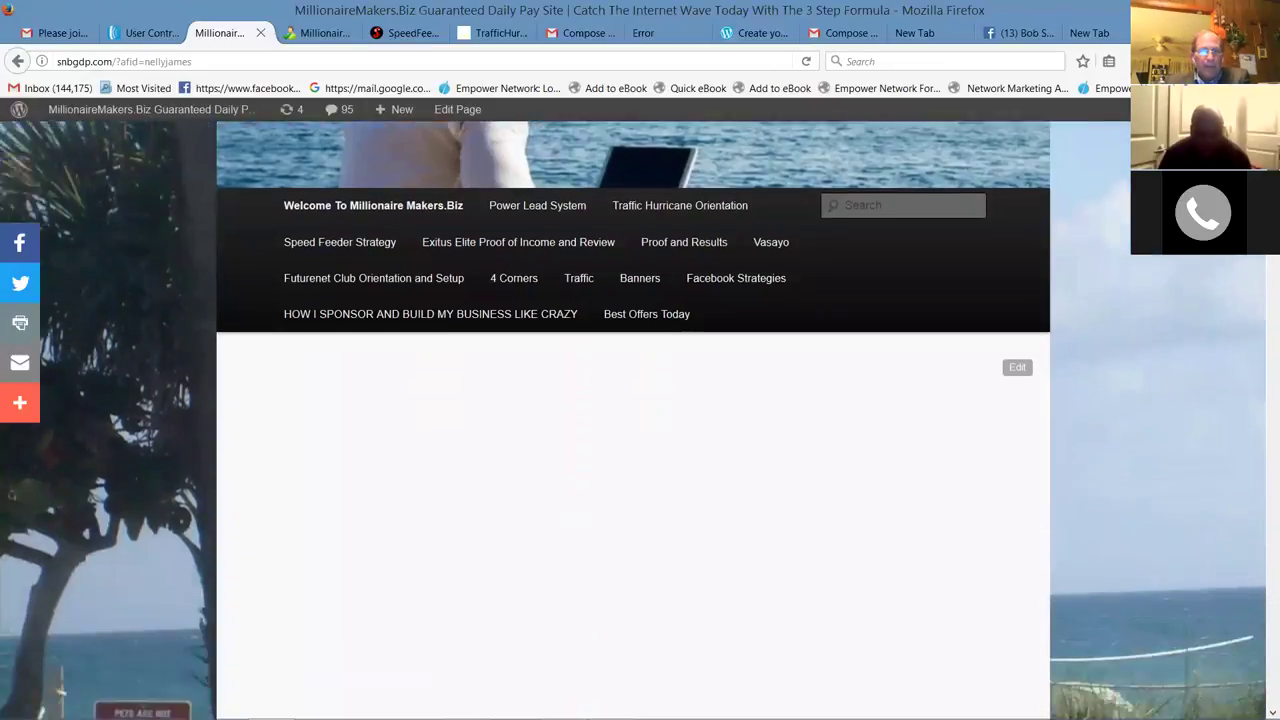
pyautogui.scroll(-2, 640, 420)
pyautogui.scroll(3, 640, 420)
pyautogui.scroll(3, 640, 420)
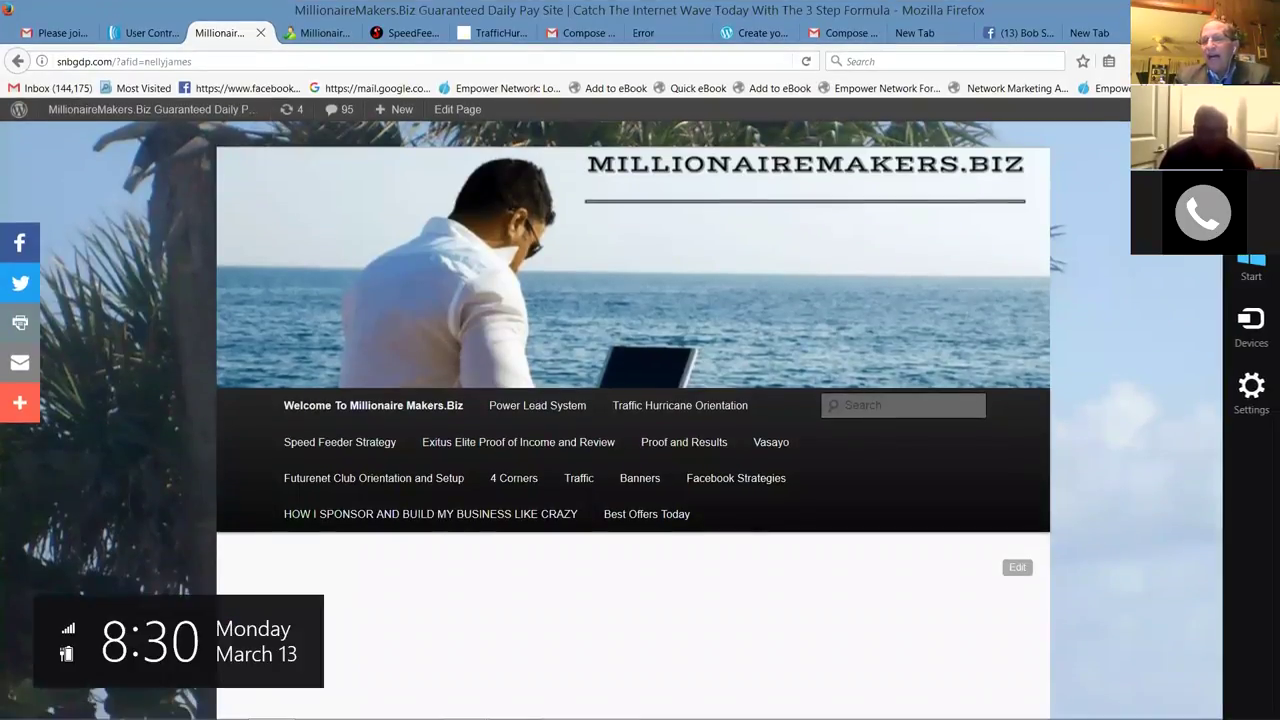
pyautogui.scroll(-2, 1261, 307)
pyautogui.scroll(-3, 1261, 307)
pyautogui.scroll(-3, 1261, 307)
pyautogui.scroll(-3, 1261, 307)
pyautogui.moveTo(1261, 307); pyautogui.dragTo(1261, 440)
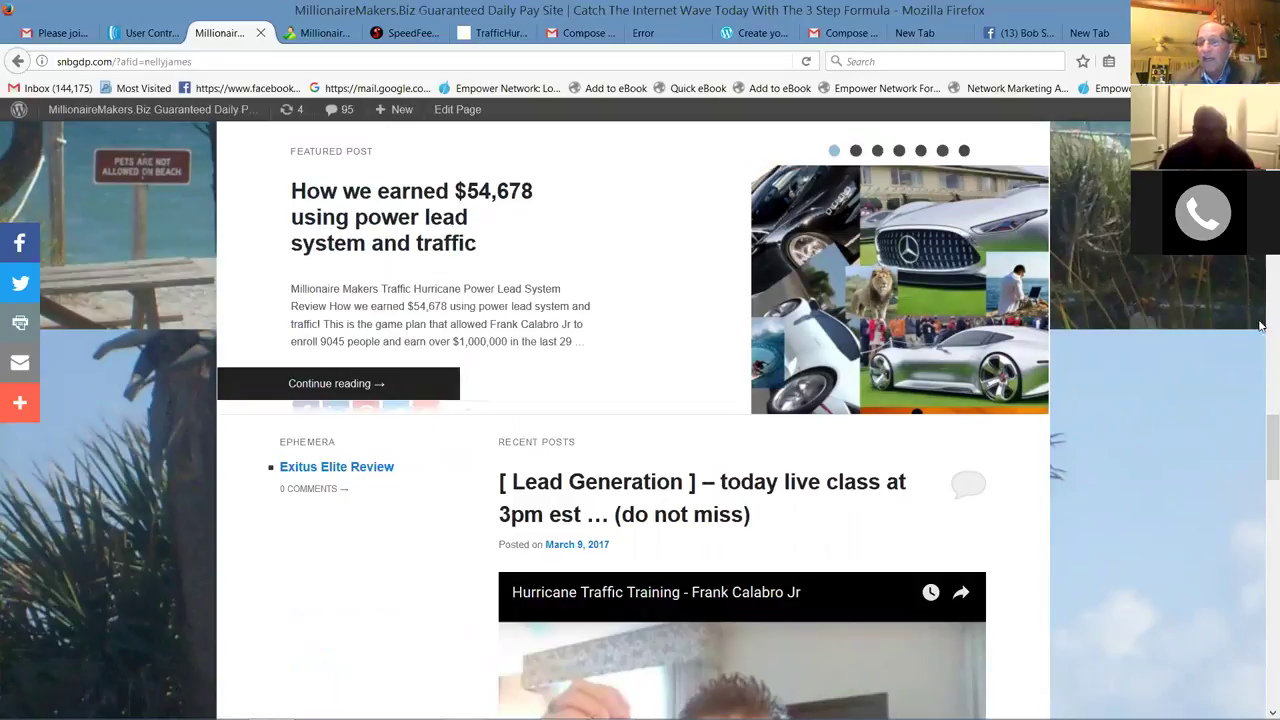
pyautogui.scroll(-3, 1261, 481)
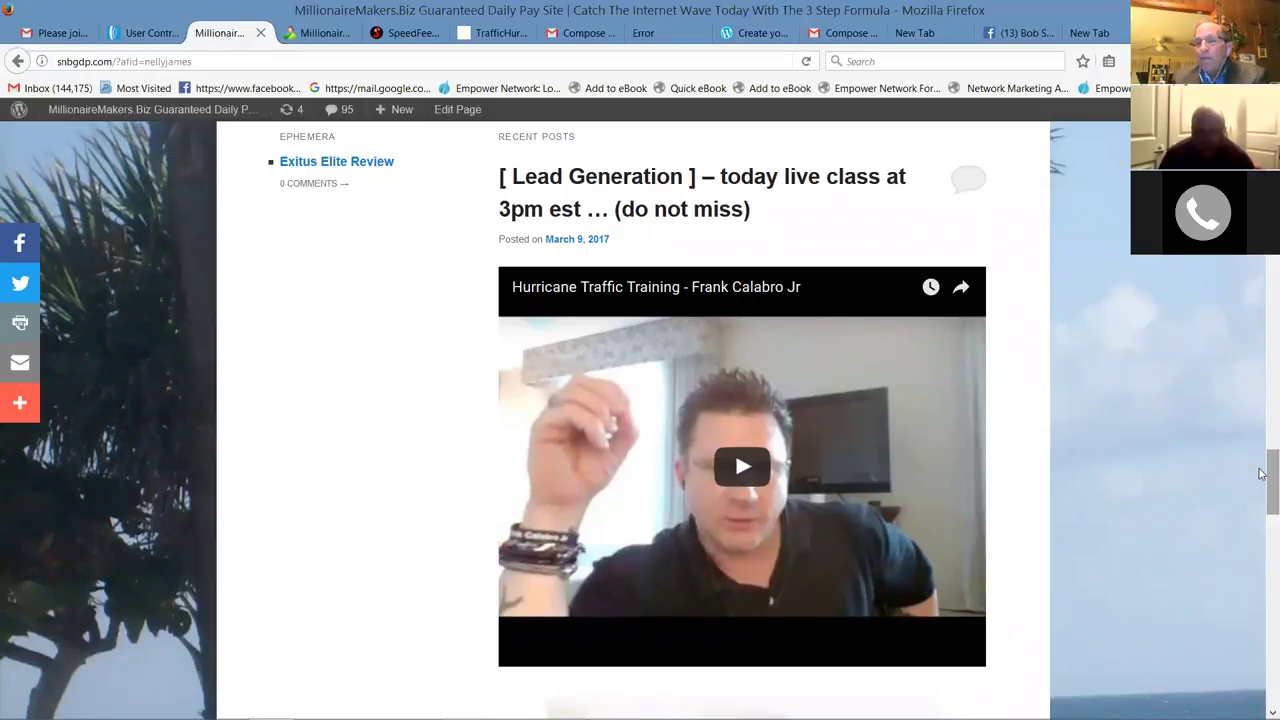
pyautogui.scroll(-1, 1260, 468)
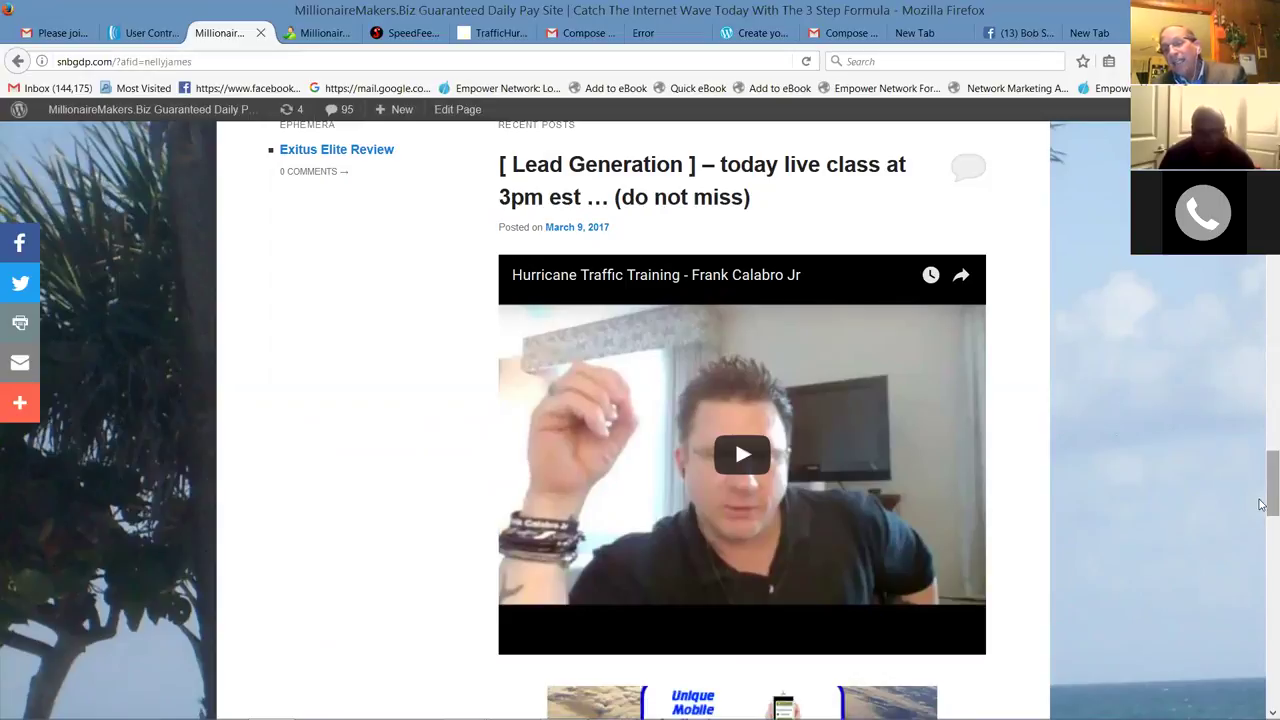
pyautogui.scroll(-1, 1262, 505)
pyautogui.moveTo(1262, 505); pyautogui.dragTo(1262, 550)
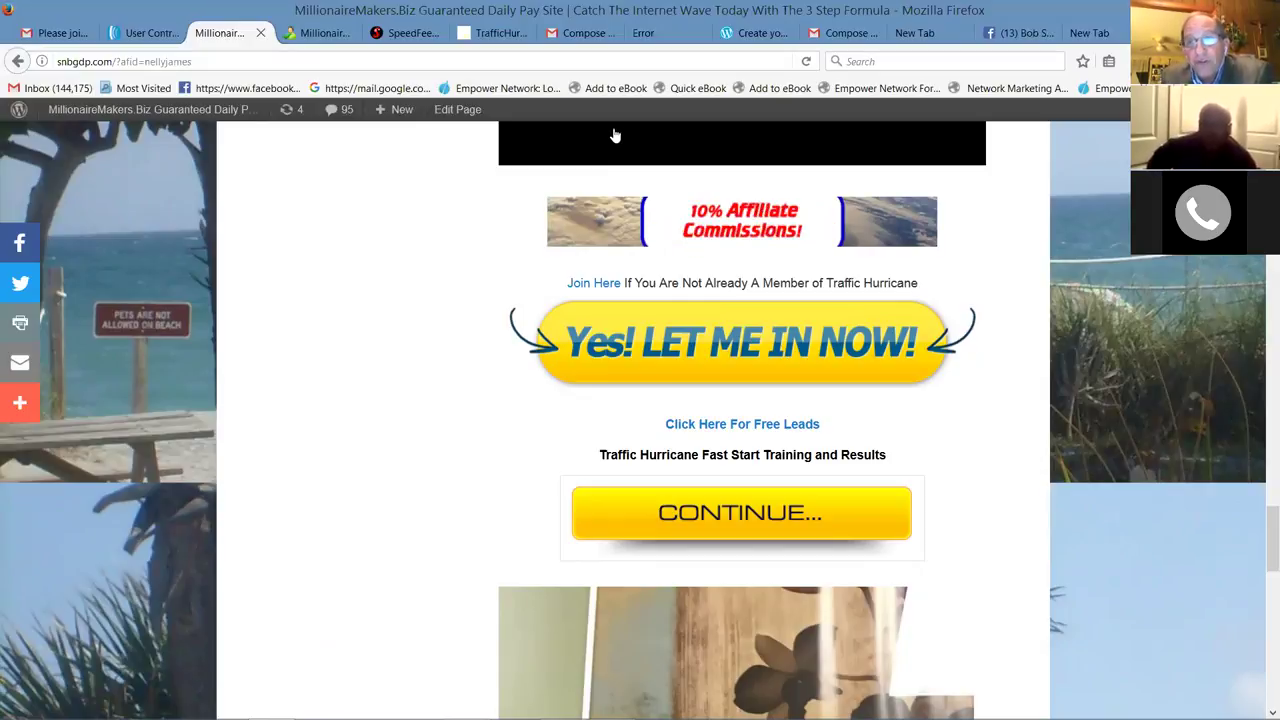
# Step: Open the Traffic Hurricane signup page and look through its new member registration form
pyautogui.click(700, 350)
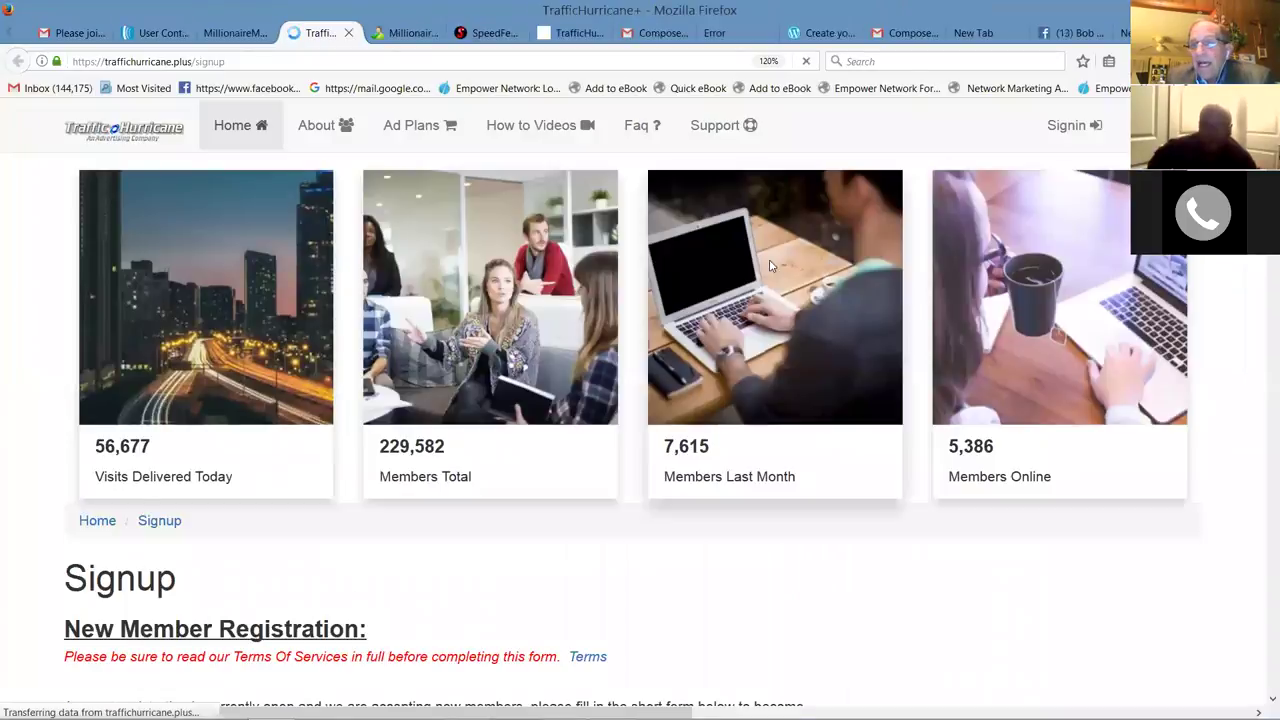
pyautogui.scroll(-2, 1262, 305)
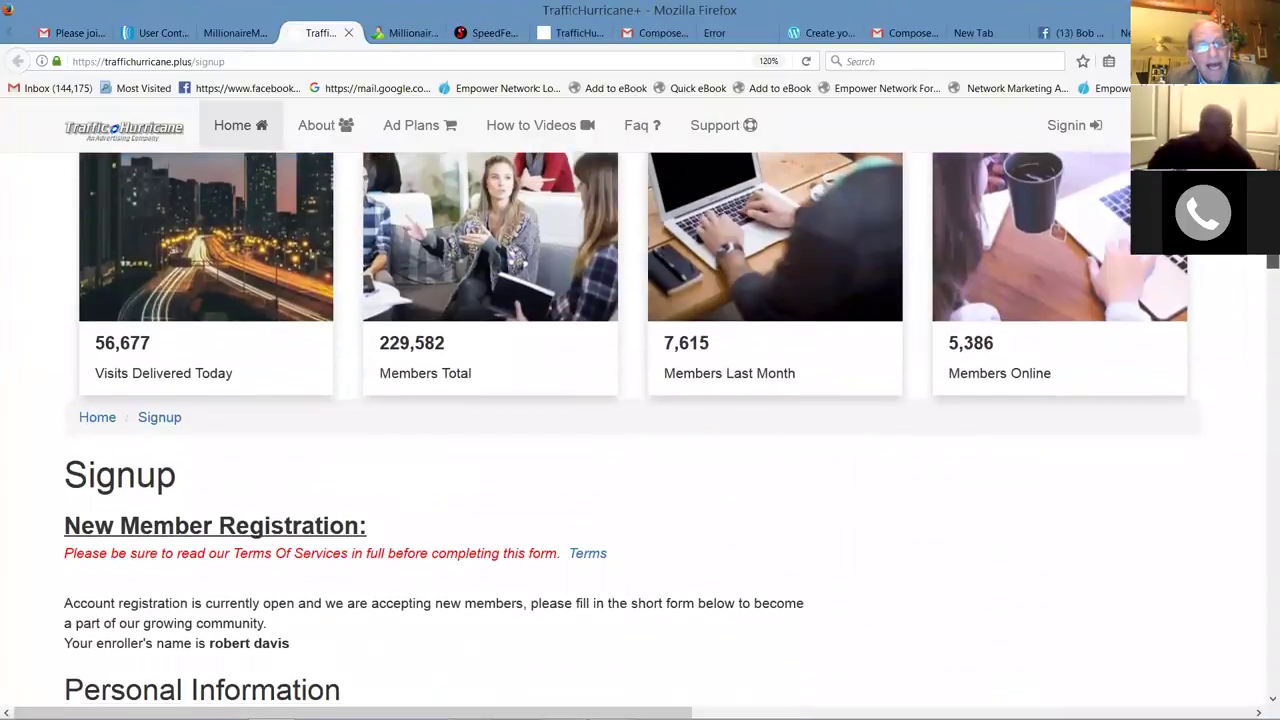
pyautogui.scroll(-1, 1262, 305)
pyautogui.scroll(-2, 1262, 305)
pyautogui.scroll(-3, 1262, 305)
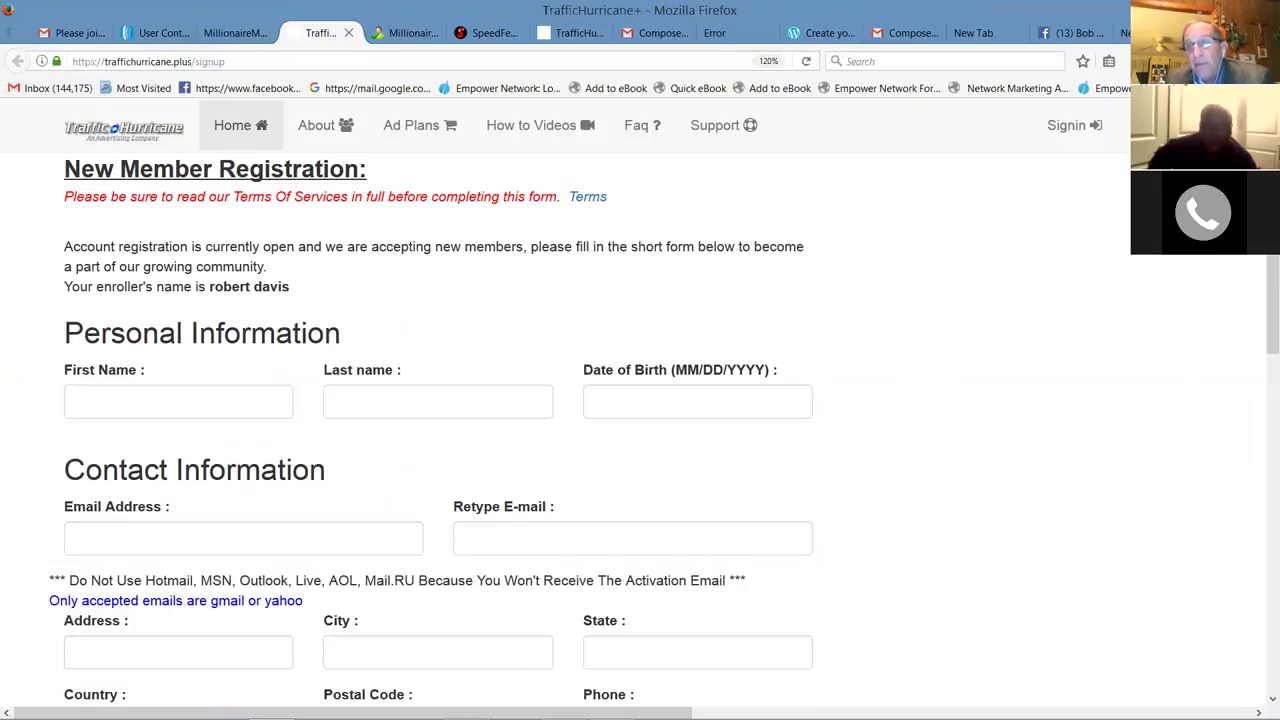
pyautogui.press('Home')
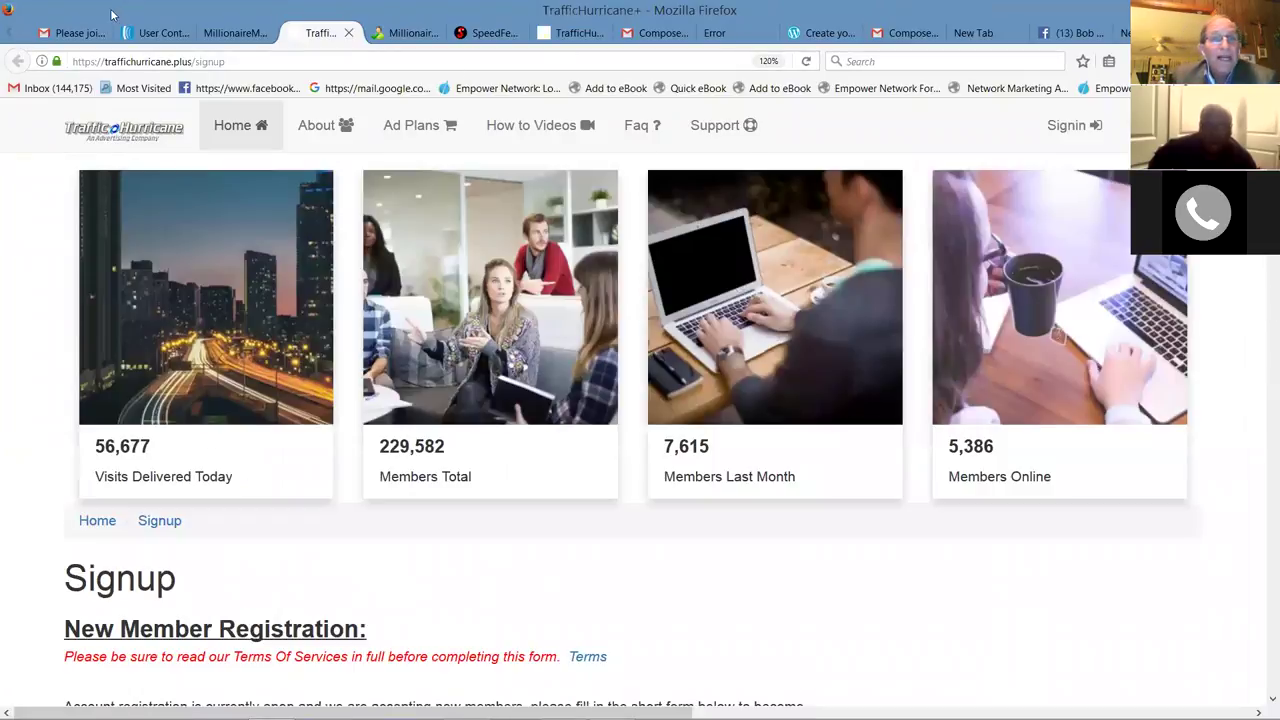
# Step: Return to the MillionaireMakers tab at the top of its home page
pyautogui.click(236, 32)
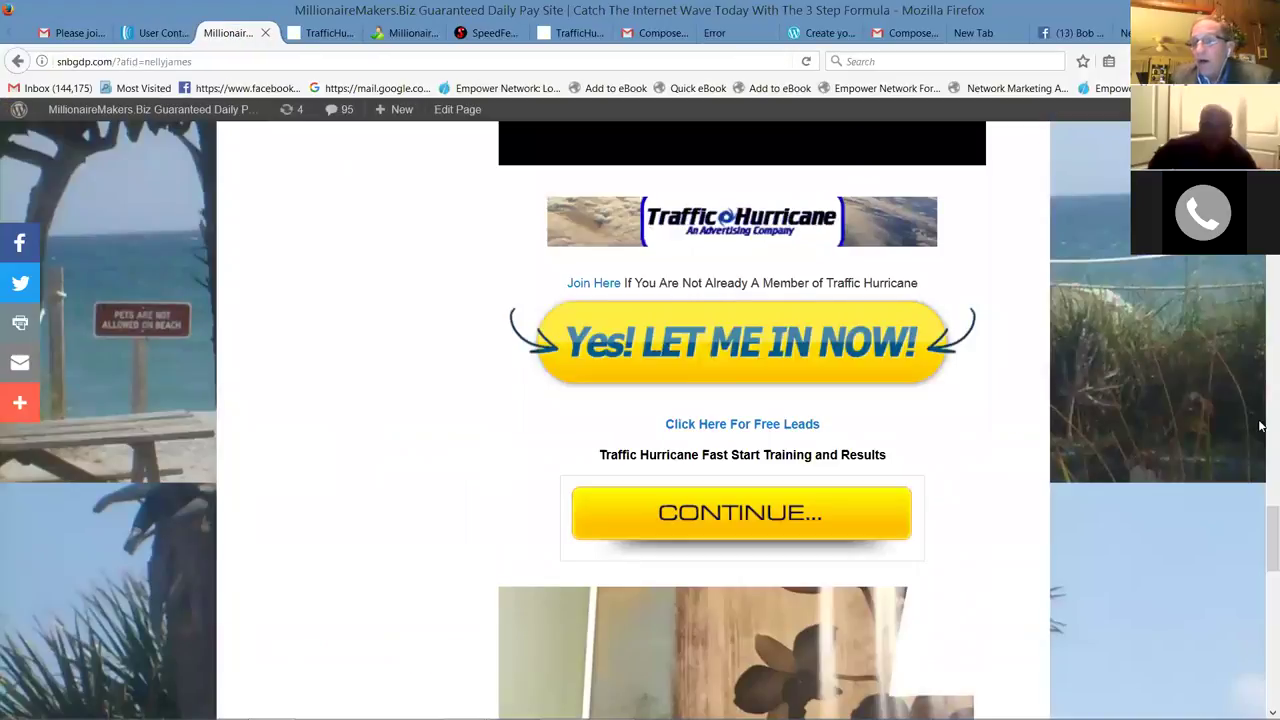
pyautogui.moveTo(1272, 530); pyautogui.dragTo(1272, 285)
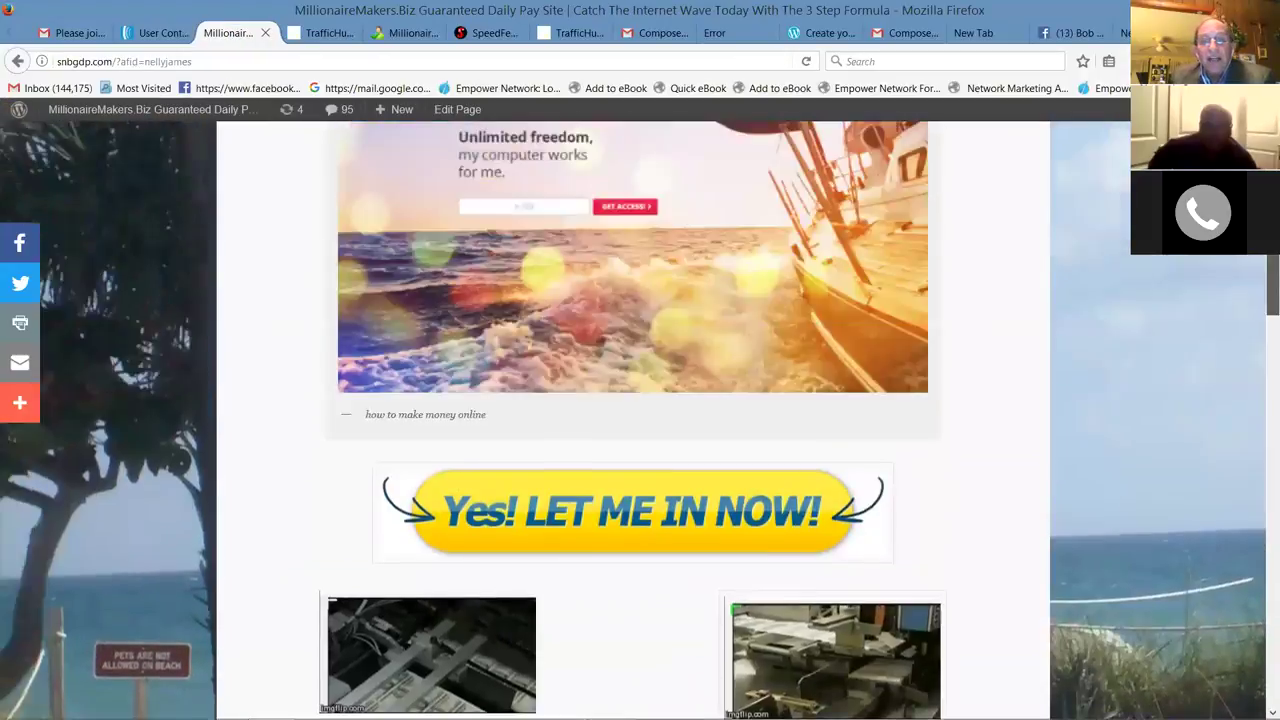
pyautogui.press('Home')
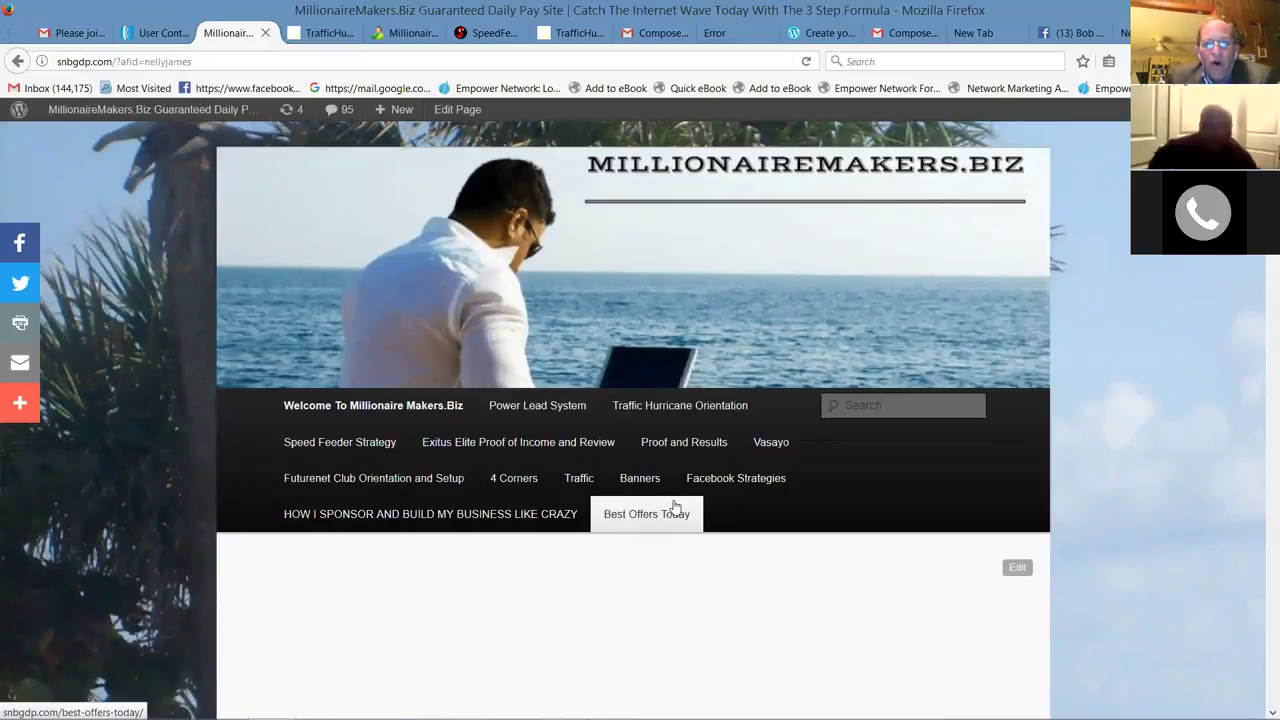
# Step: Open Proof and Results and select the July 29 2016 date in the Day 267 heading
pyautogui.click(700, 452)
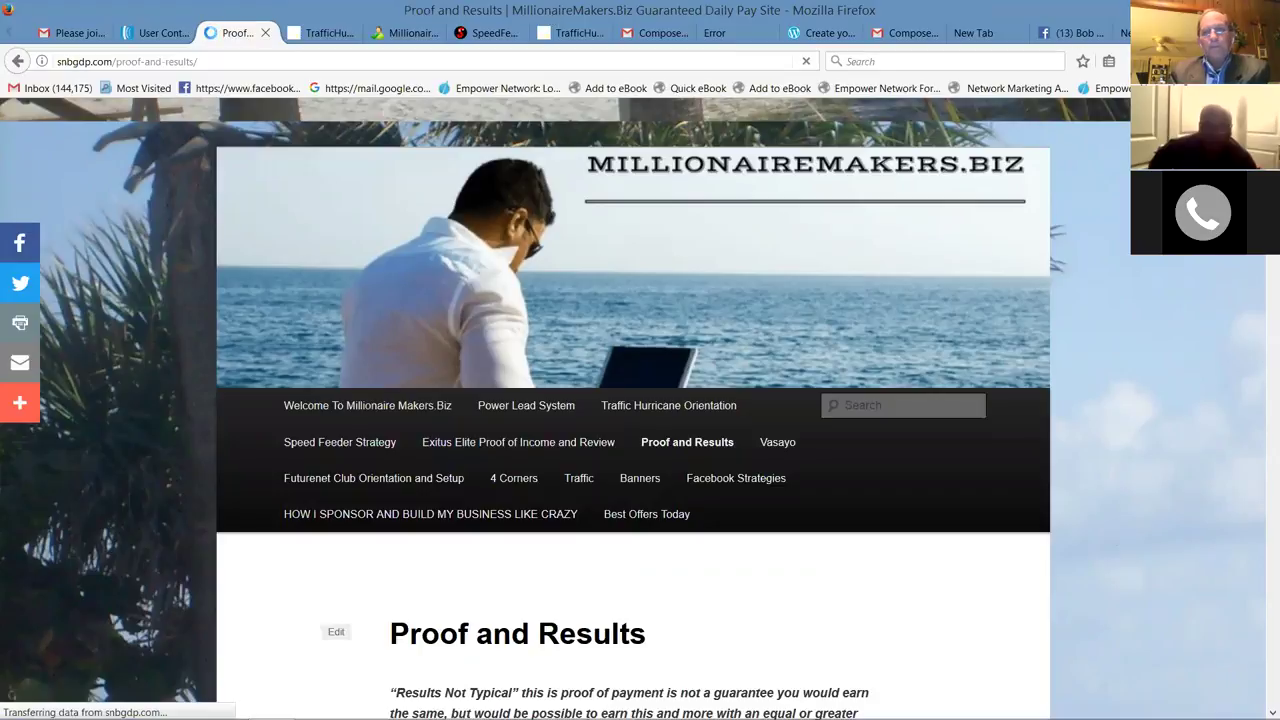
pyautogui.scroll(-5, 640, 420)
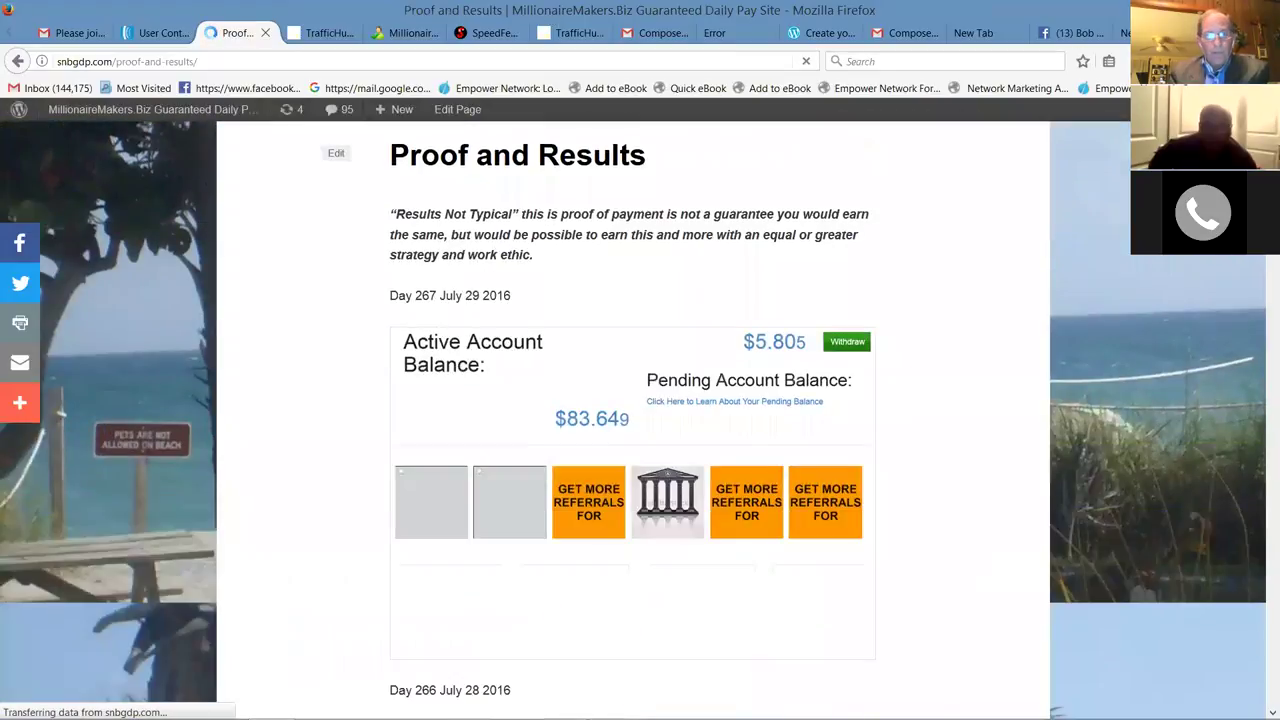
pyautogui.scroll(-1, 640, 420)
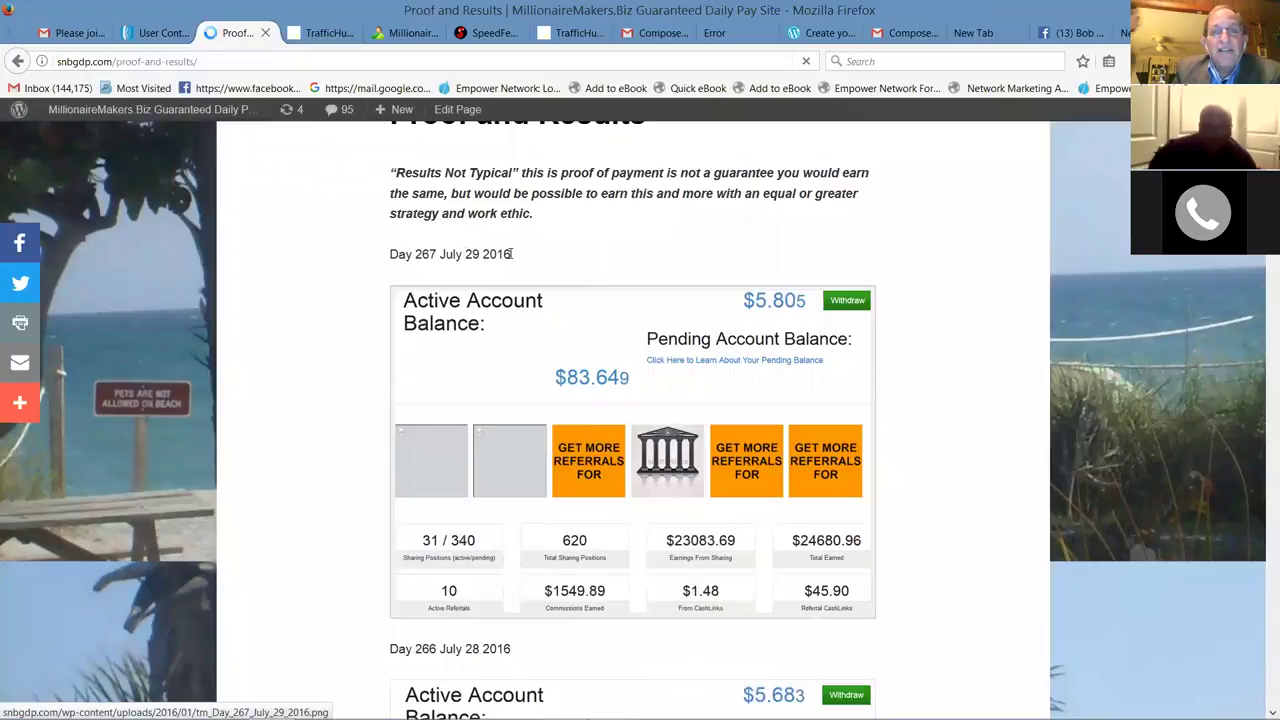
pyautogui.moveTo(512, 254); pyautogui.dragTo(465, 254)
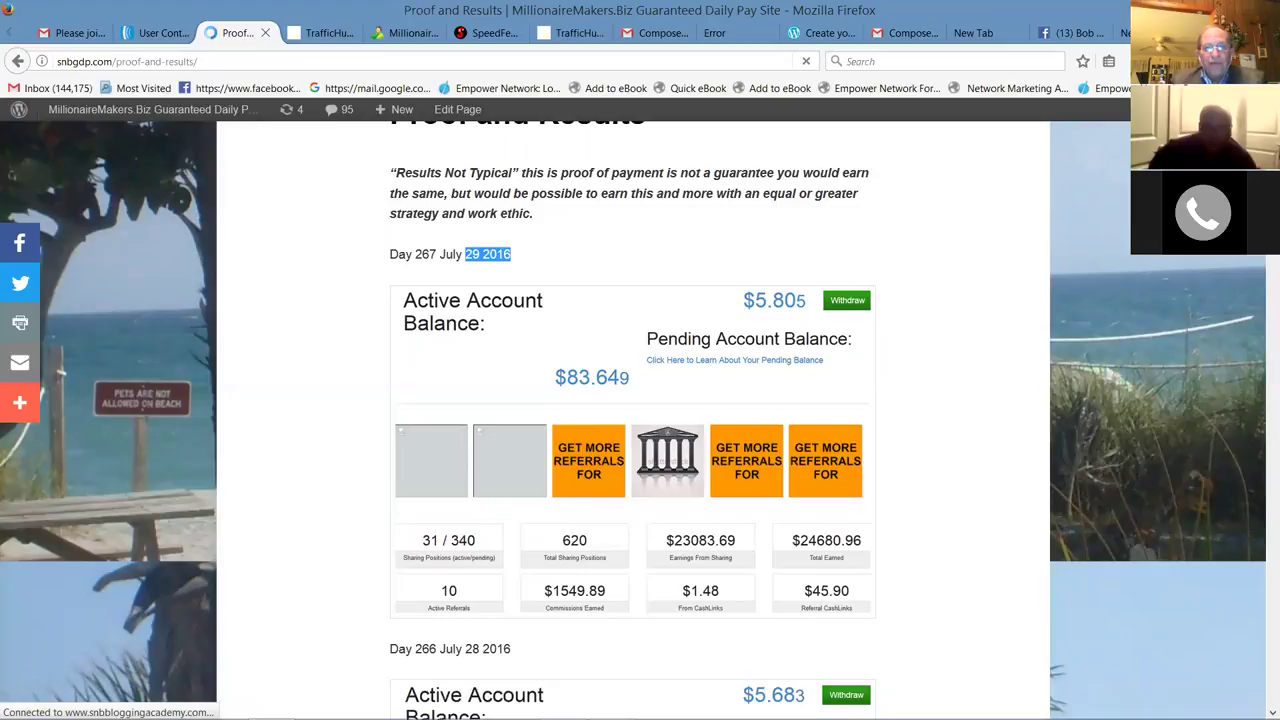
pyautogui.scroll(-2, 632, 400)
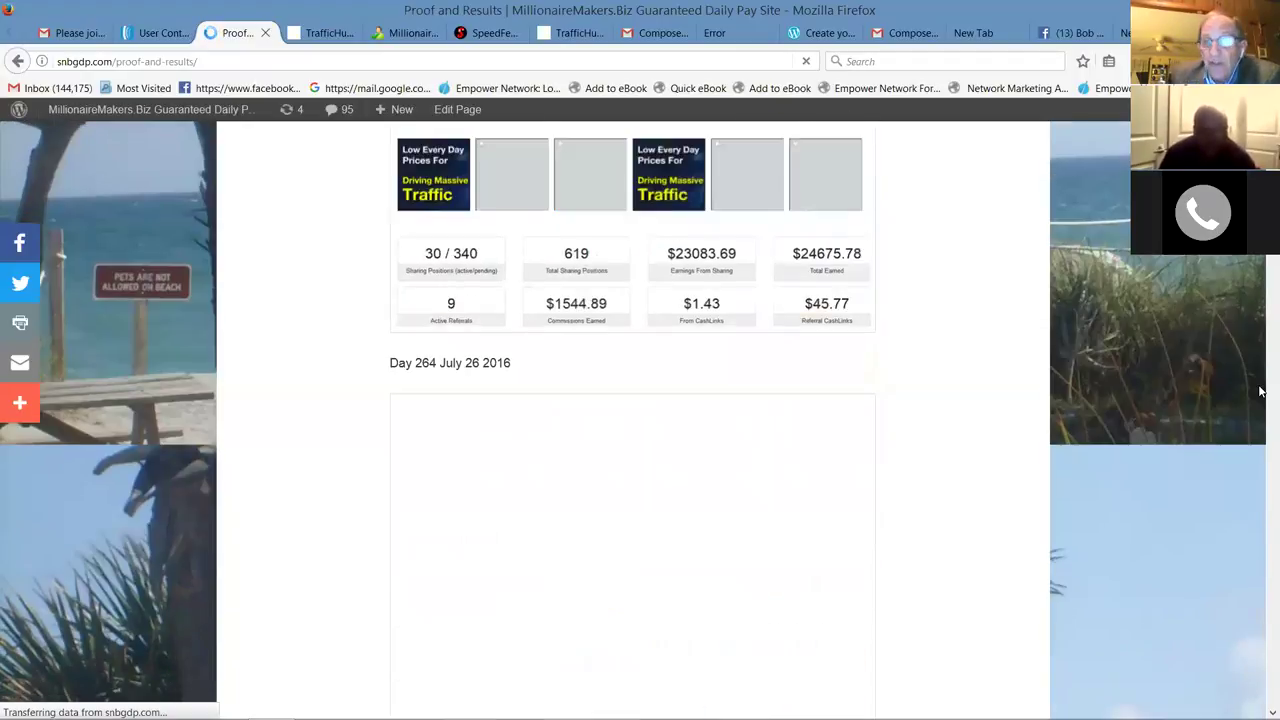
pyautogui.moveTo(1272, 140); pyautogui.dragTo(1262, 643)
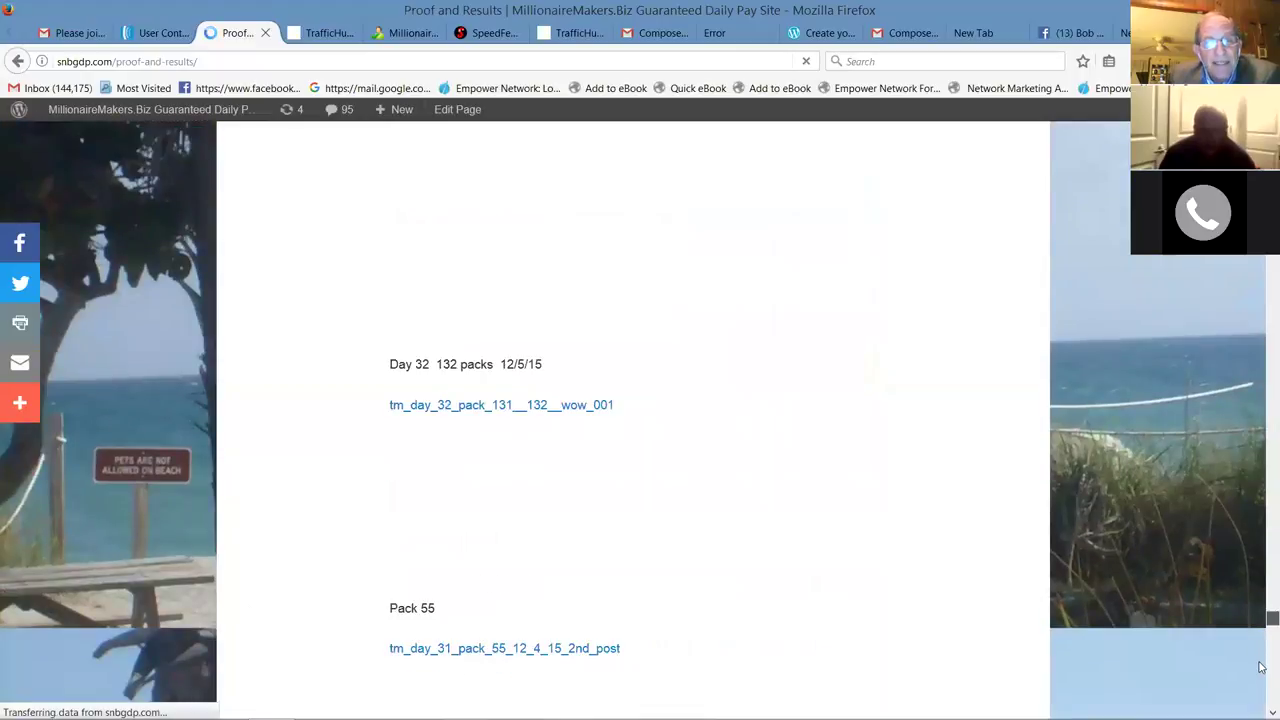
pyautogui.moveTo(1261, 678); pyautogui.dragTo(1262, 705)
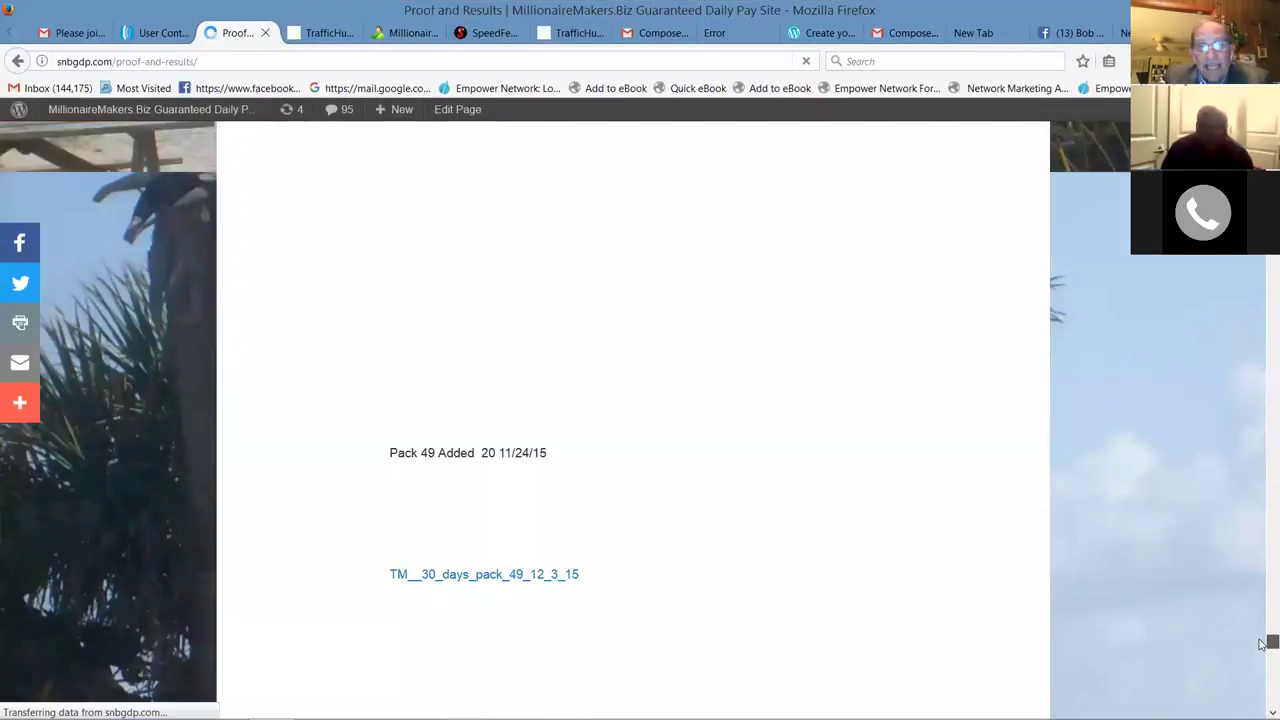
pyautogui.scroll(5, 1263, 638)
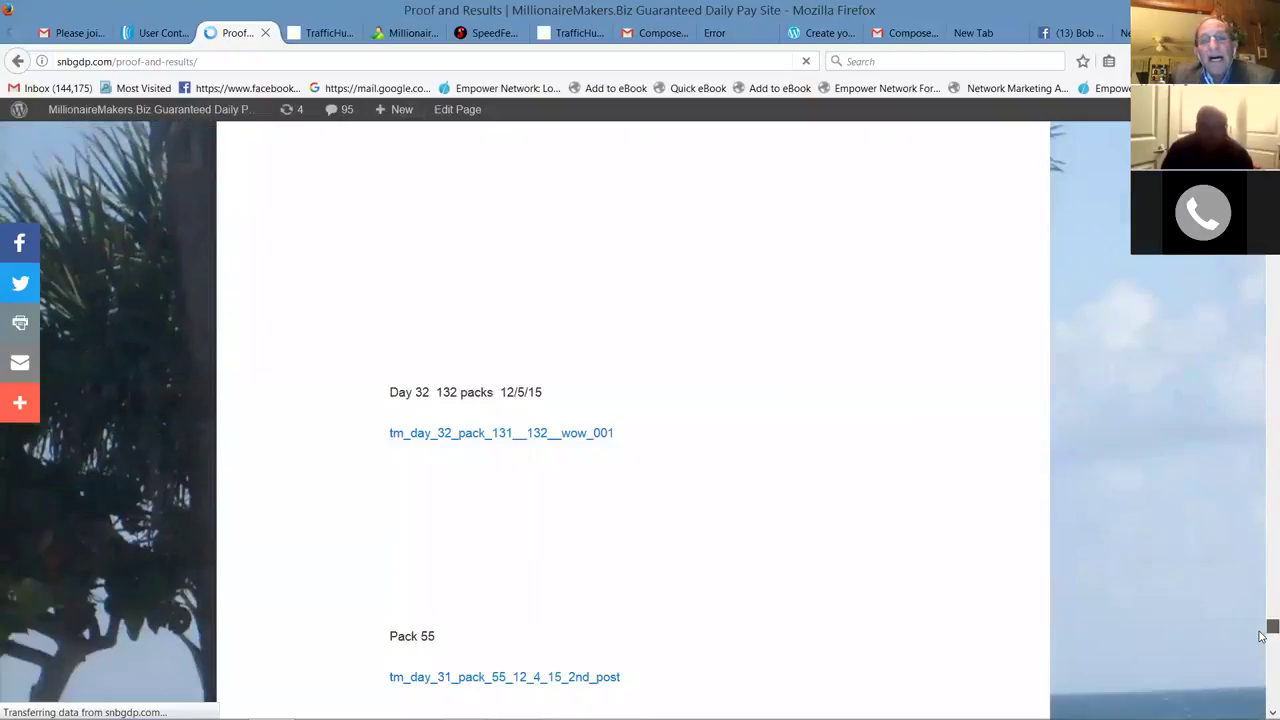
pyautogui.scroll(-3, 1262, 636)
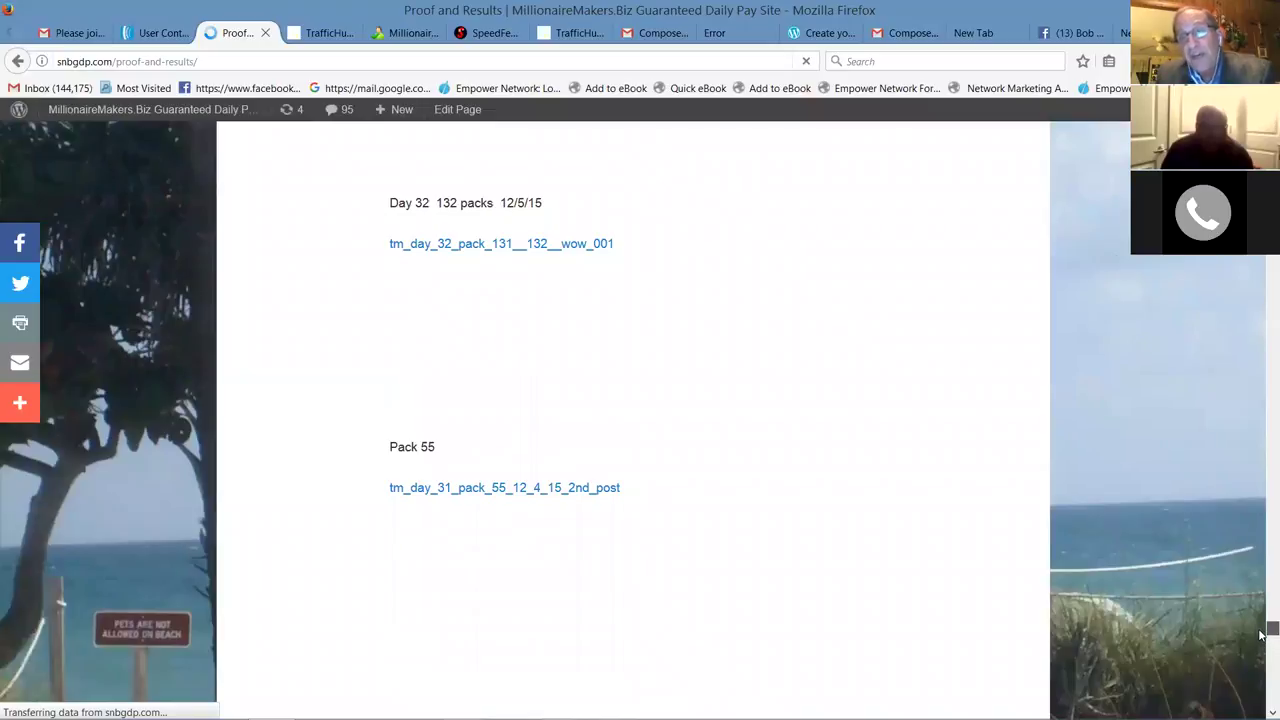
pyautogui.scroll(4, 1262, 636)
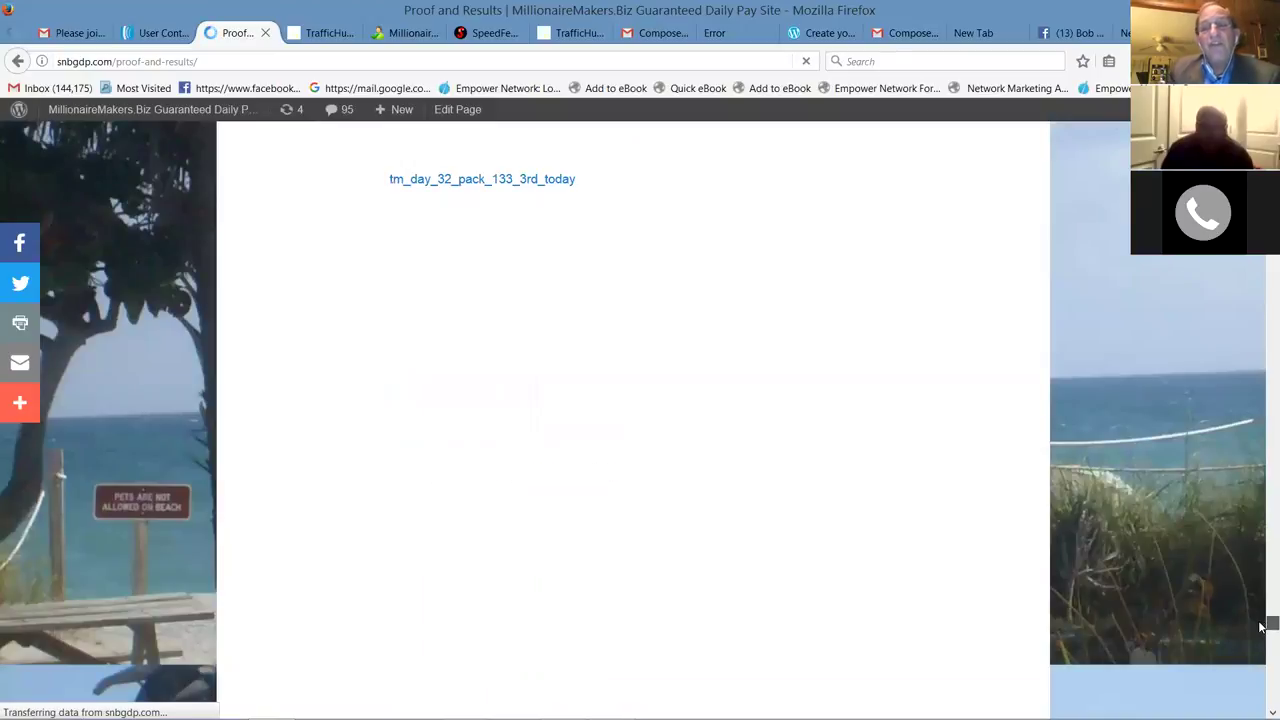
pyautogui.scroll(-3, 1262, 628)
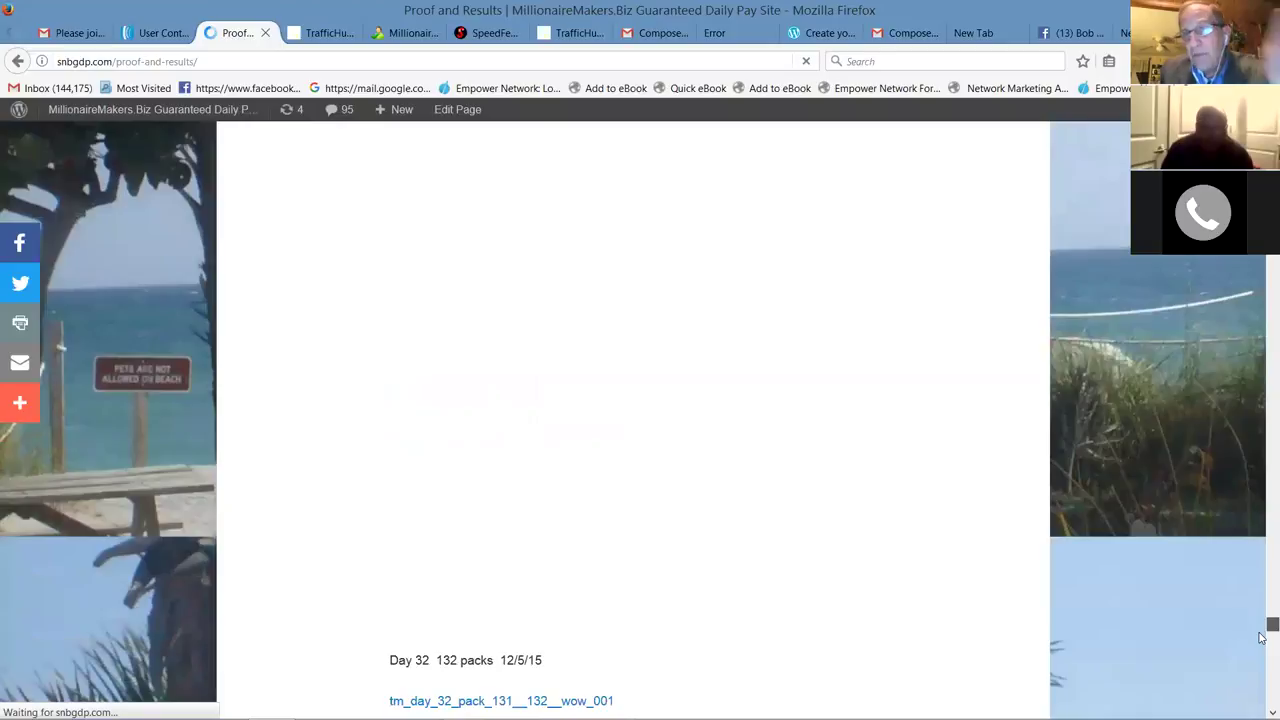
pyautogui.scroll(-8, 1262, 636)
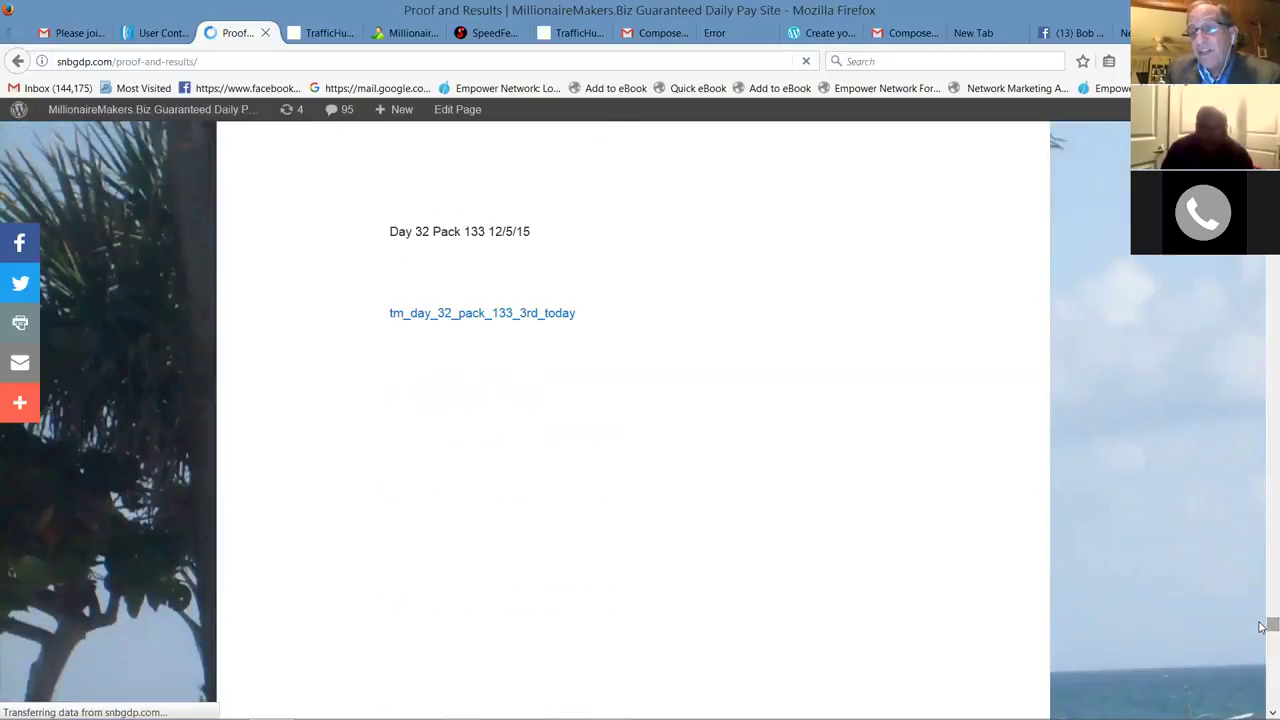
pyautogui.scroll(15, 1262, 630)
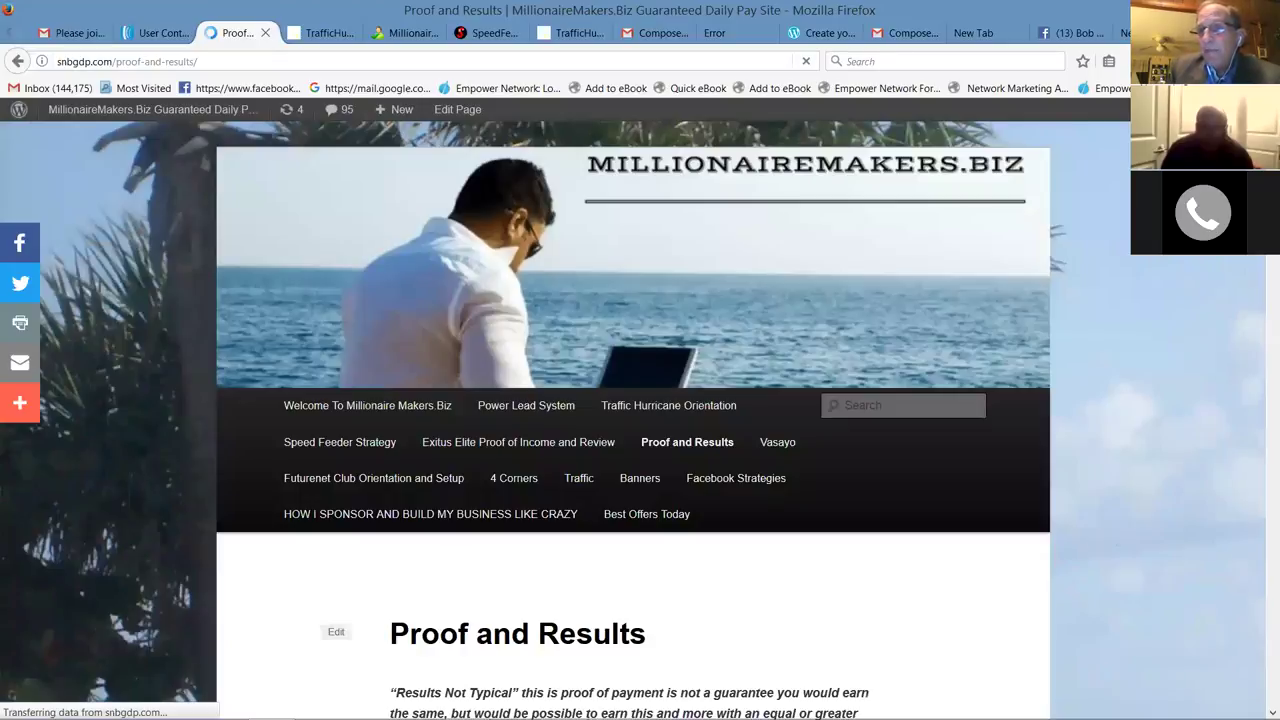
# Step: Browse older daily records like Day 258, then return to the top of Proof and Results
pyautogui.scroll(-5, 633, 420)
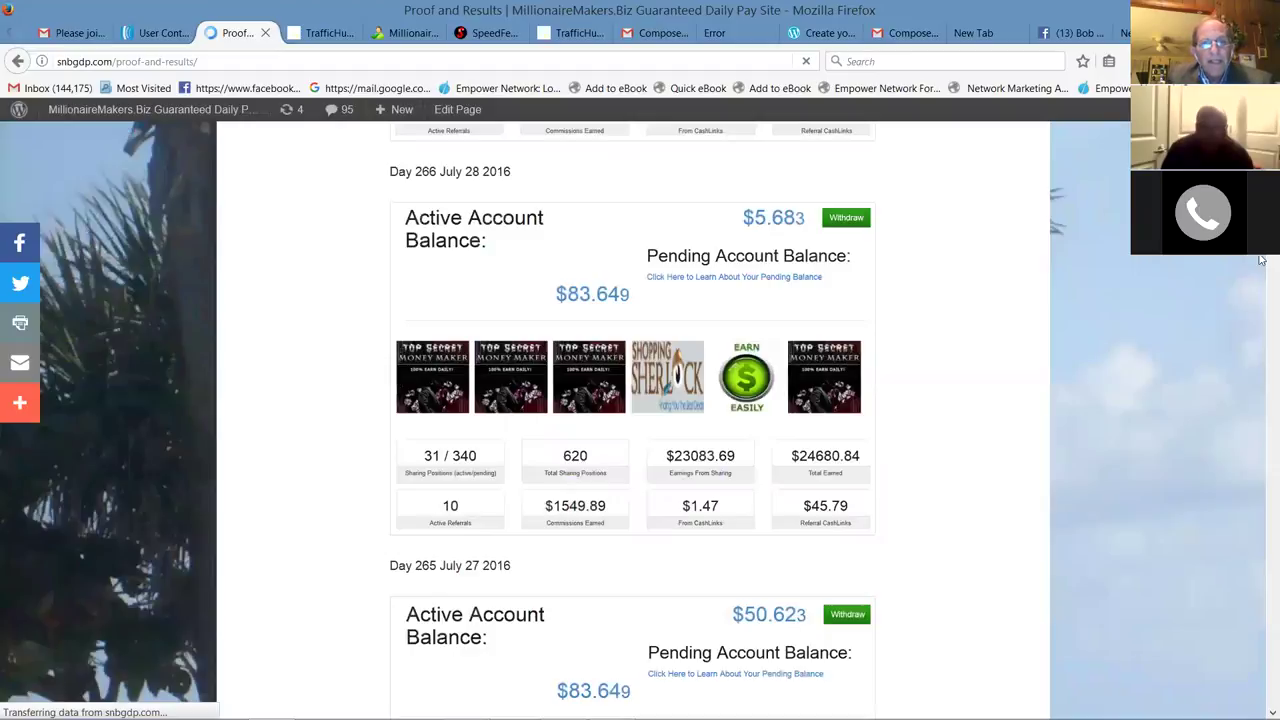
pyautogui.moveTo(1261, 291); pyautogui.dragTo(1261, 304)
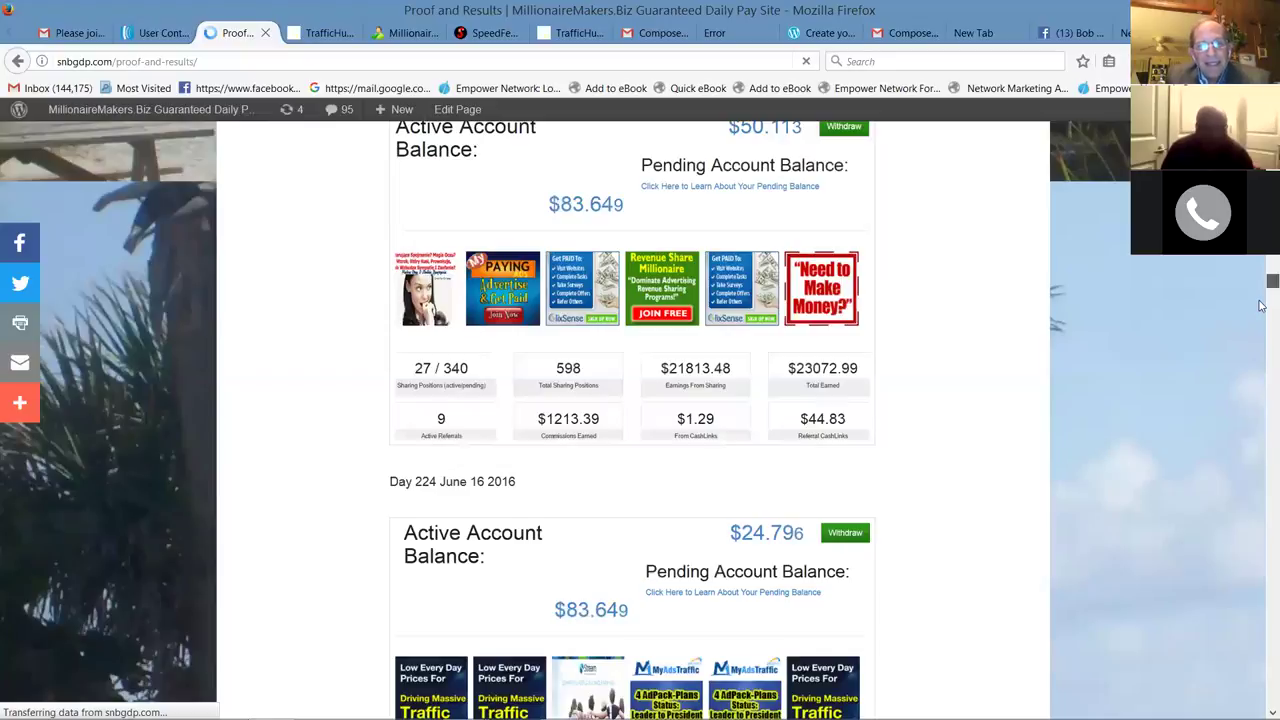
pyautogui.moveTo(1261, 348); pyautogui.dragTo(1261, 366)
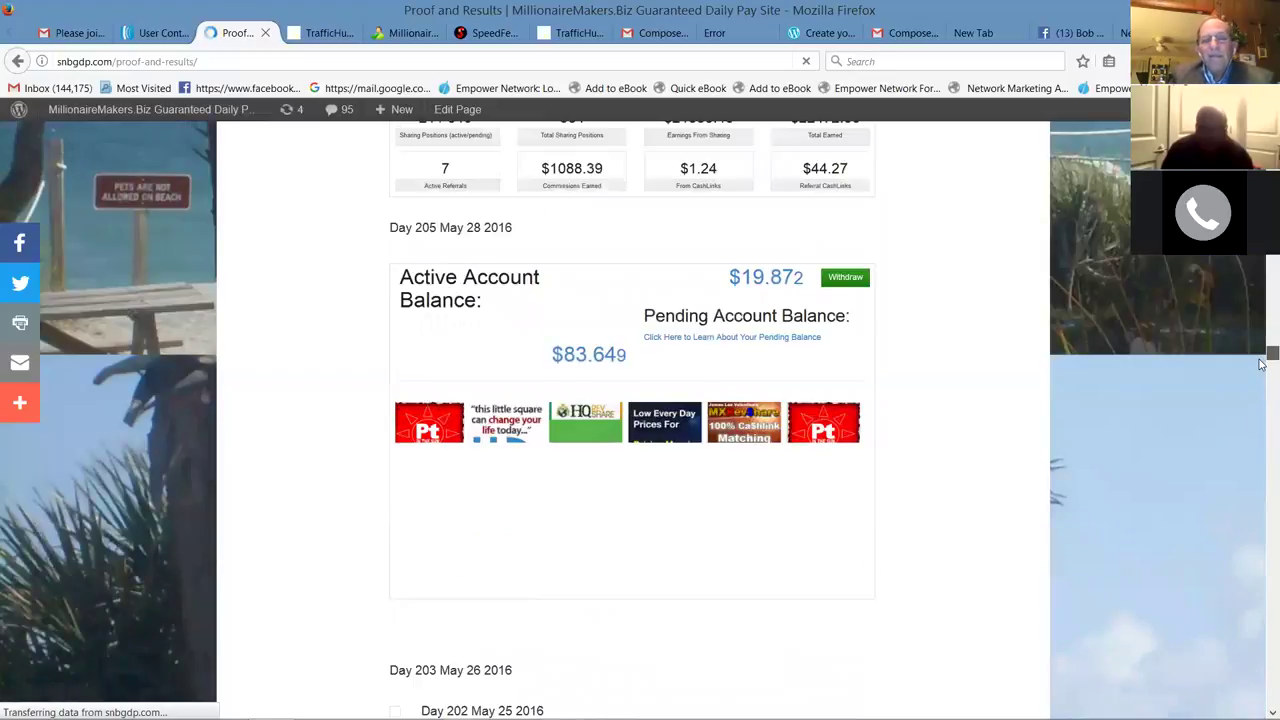
pyautogui.scroll(3, 1260, 365)
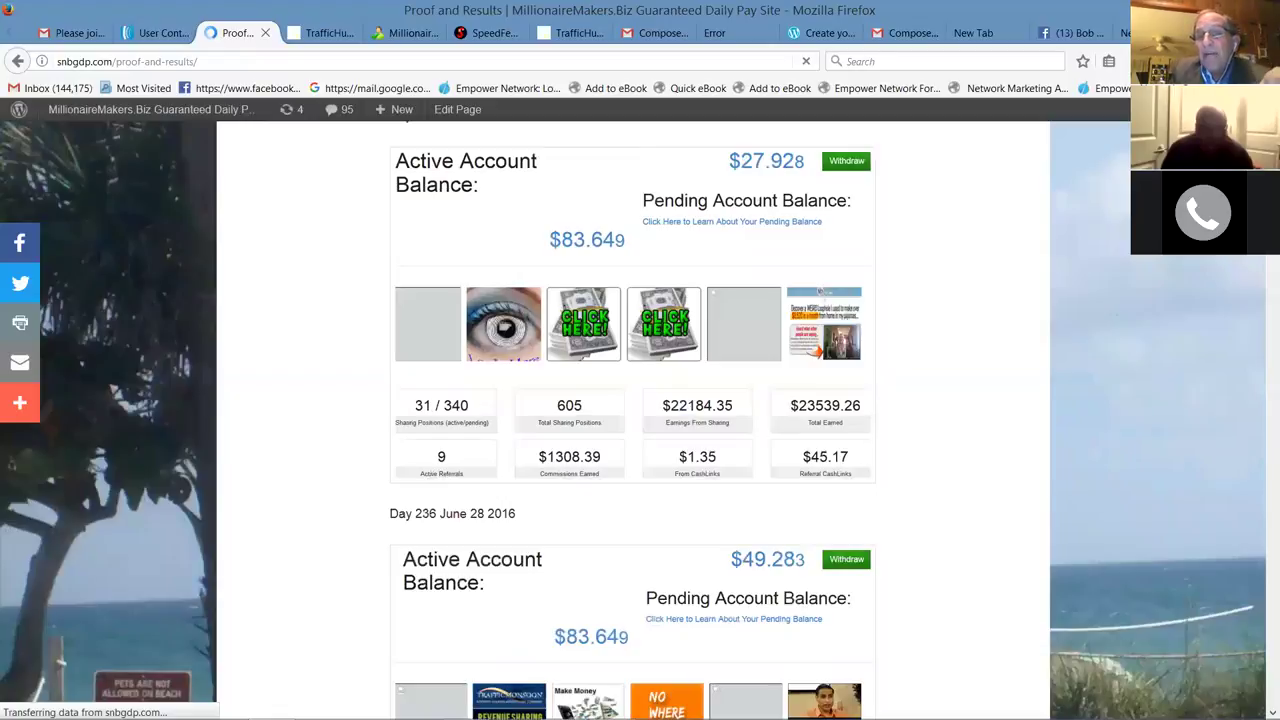
pyautogui.scroll(-5, 765, 622)
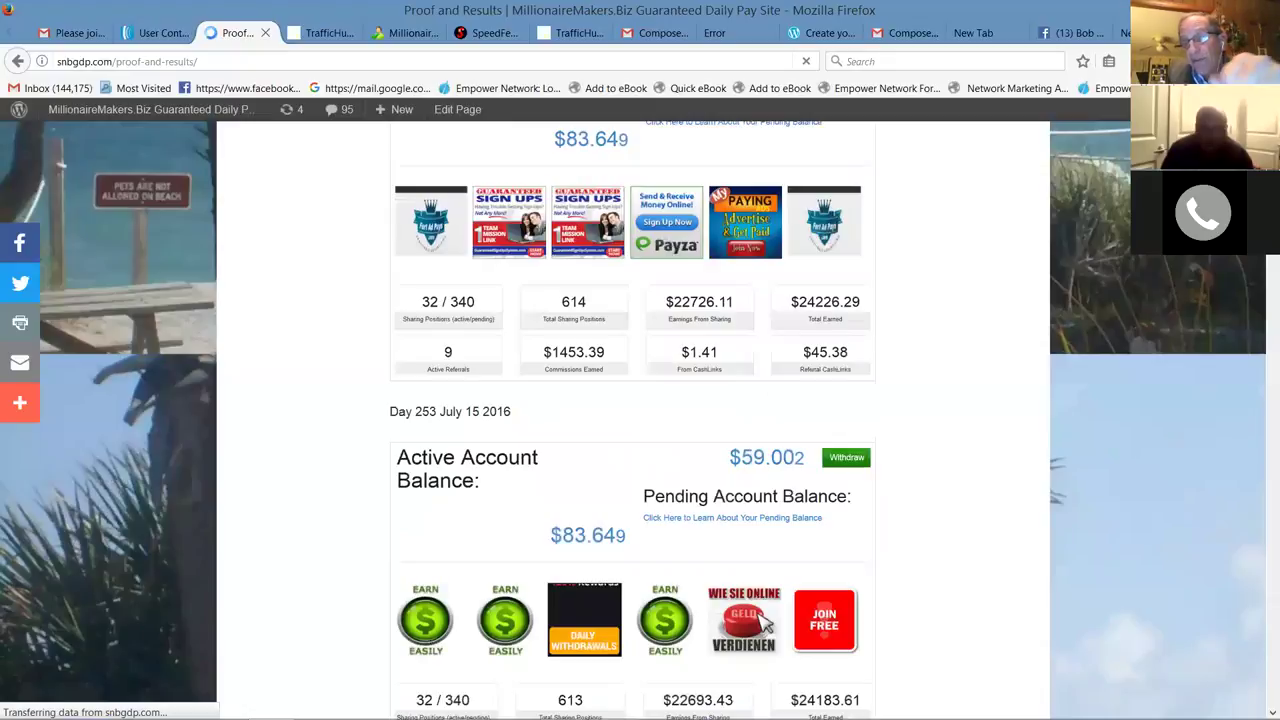
pyautogui.scroll(-5, 765, 622)
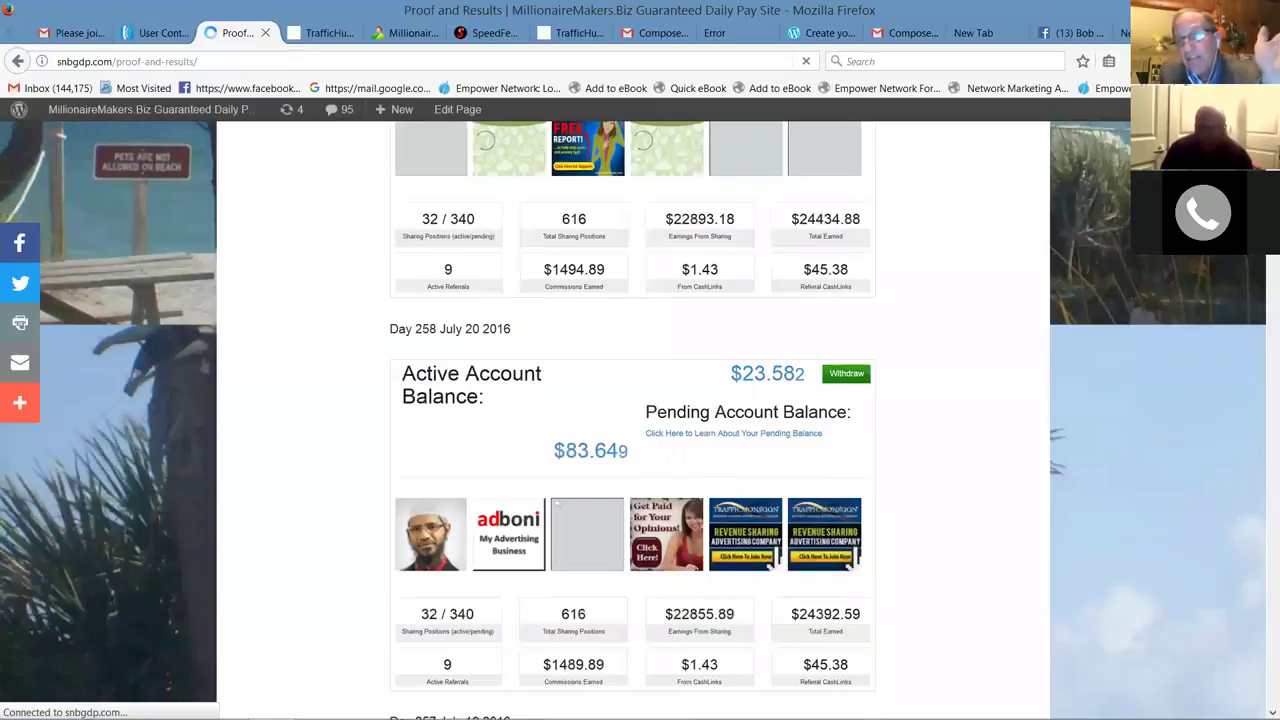
pyautogui.press('Home')
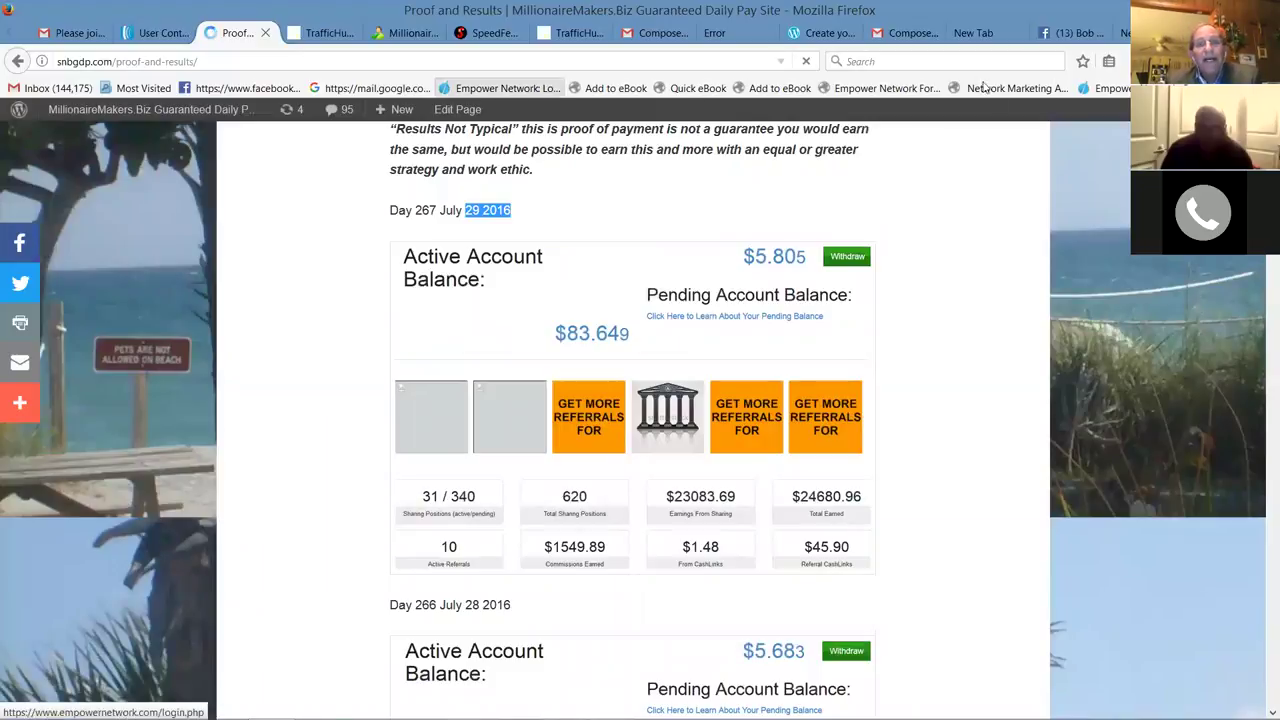
pyautogui.scroll(5, 633, 410)
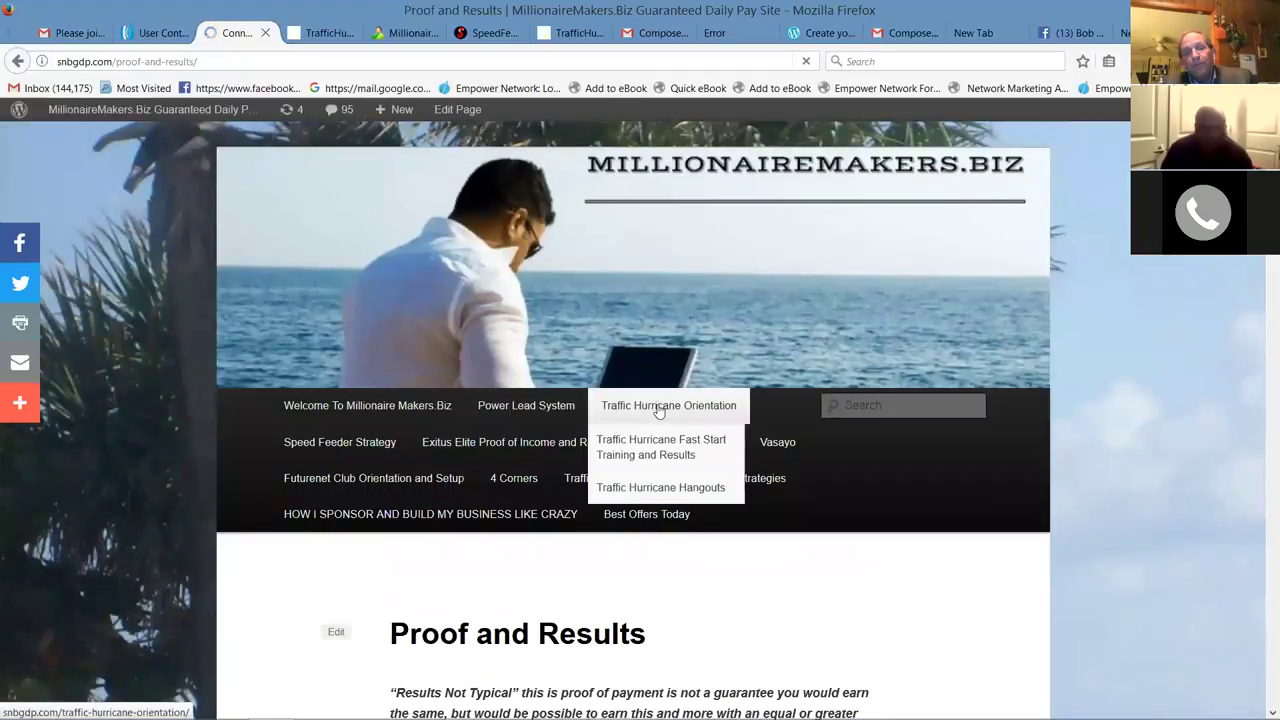
# Step: Open Traffic Hurricane Orientation and reload it with '?afid=n' appended to its address
pyautogui.click(658, 411)
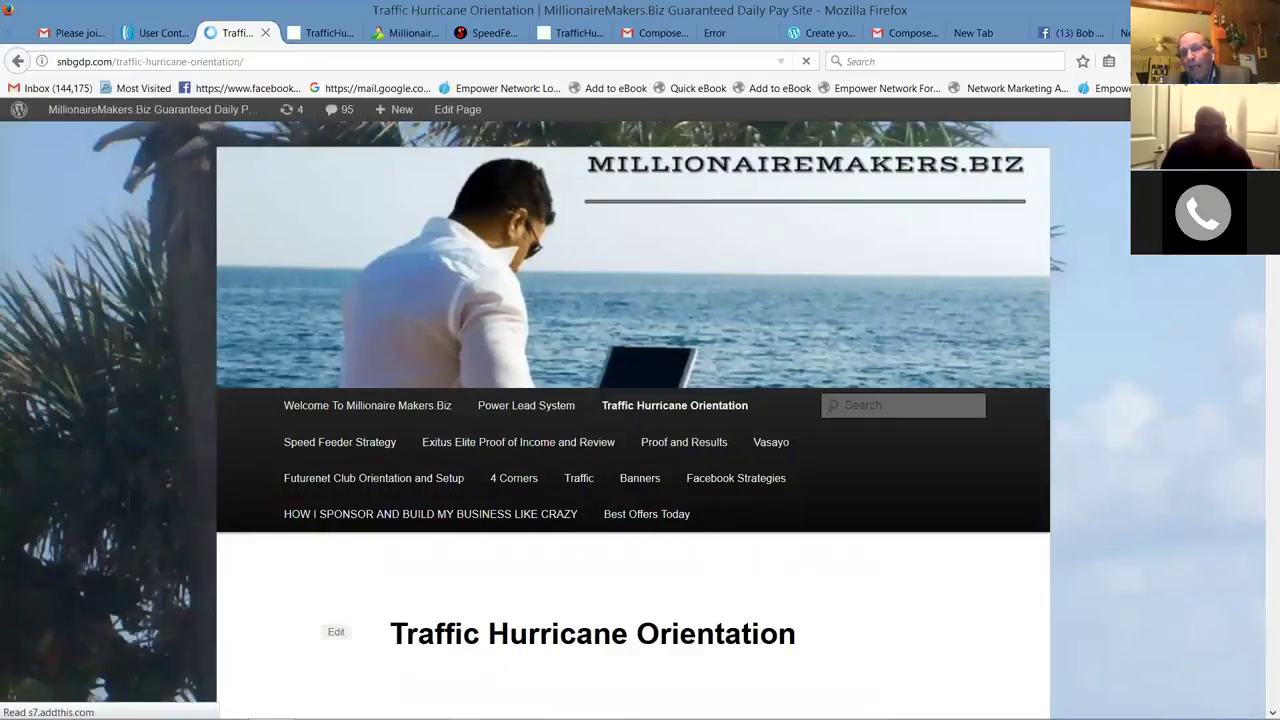
pyautogui.scroll(-1, 652, 163)
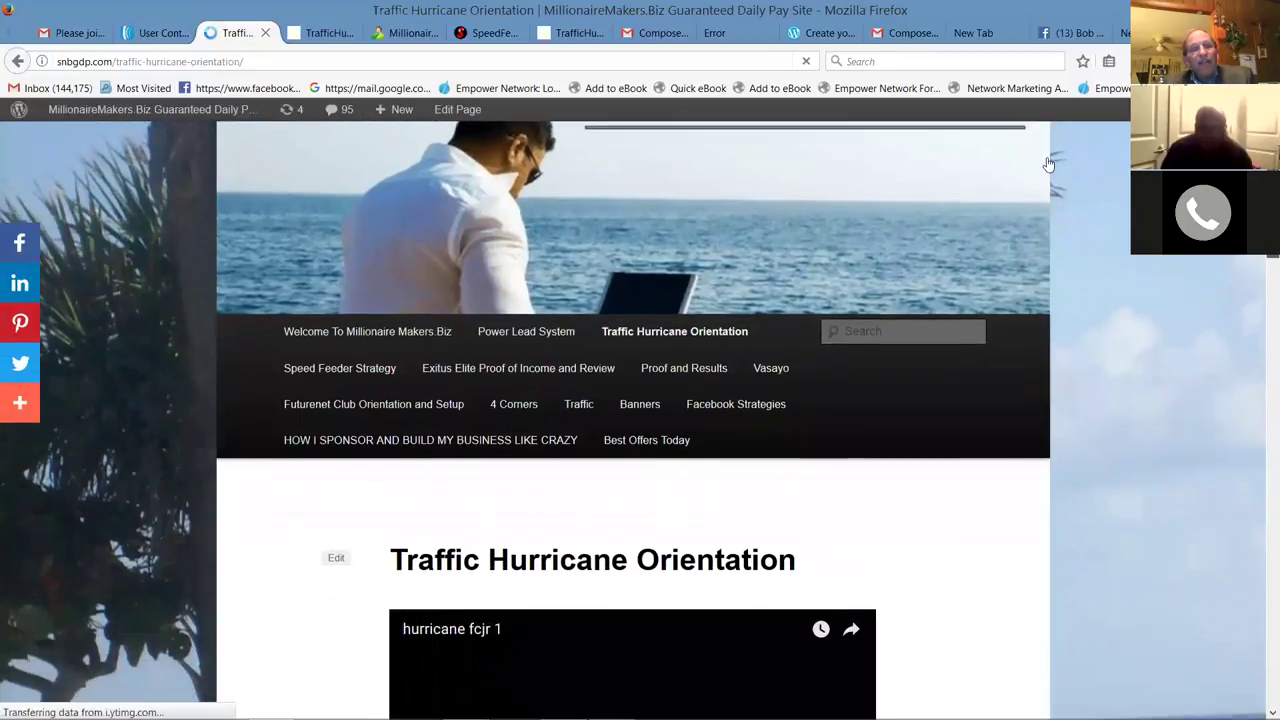
pyautogui.click(281, 63)
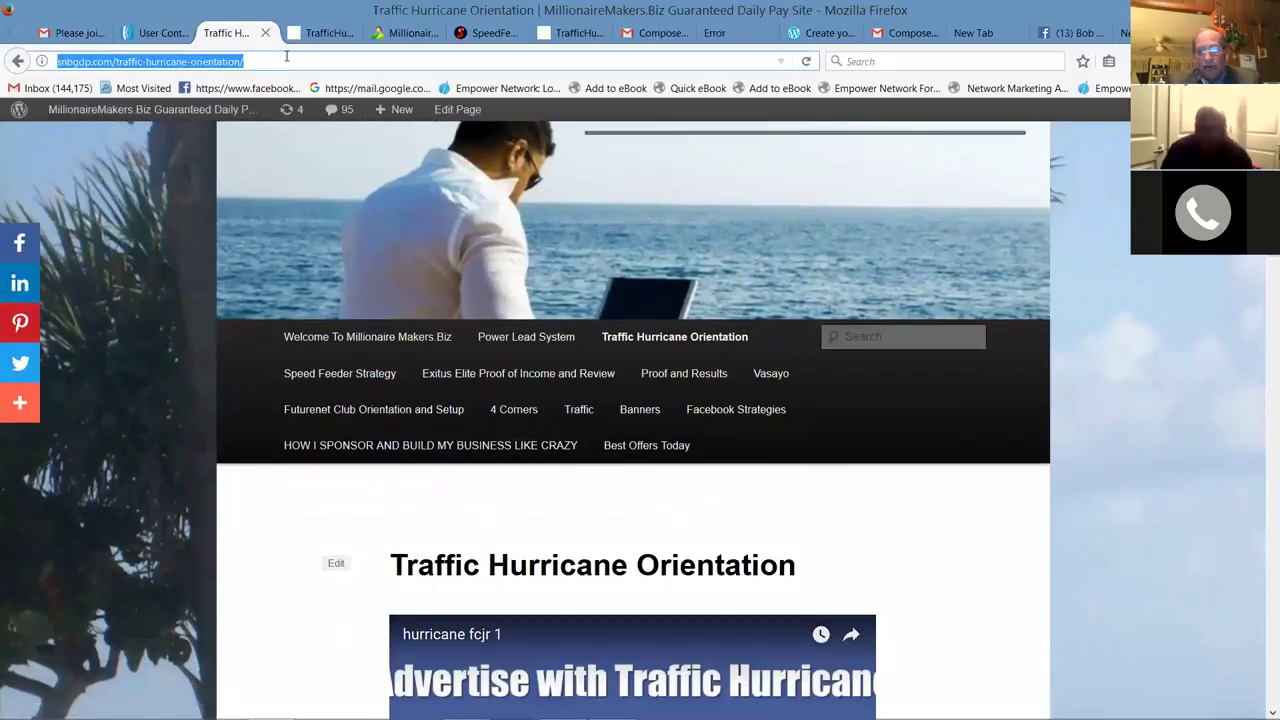
pyautogui.click(285, 57)
pyautogui.write('?a')
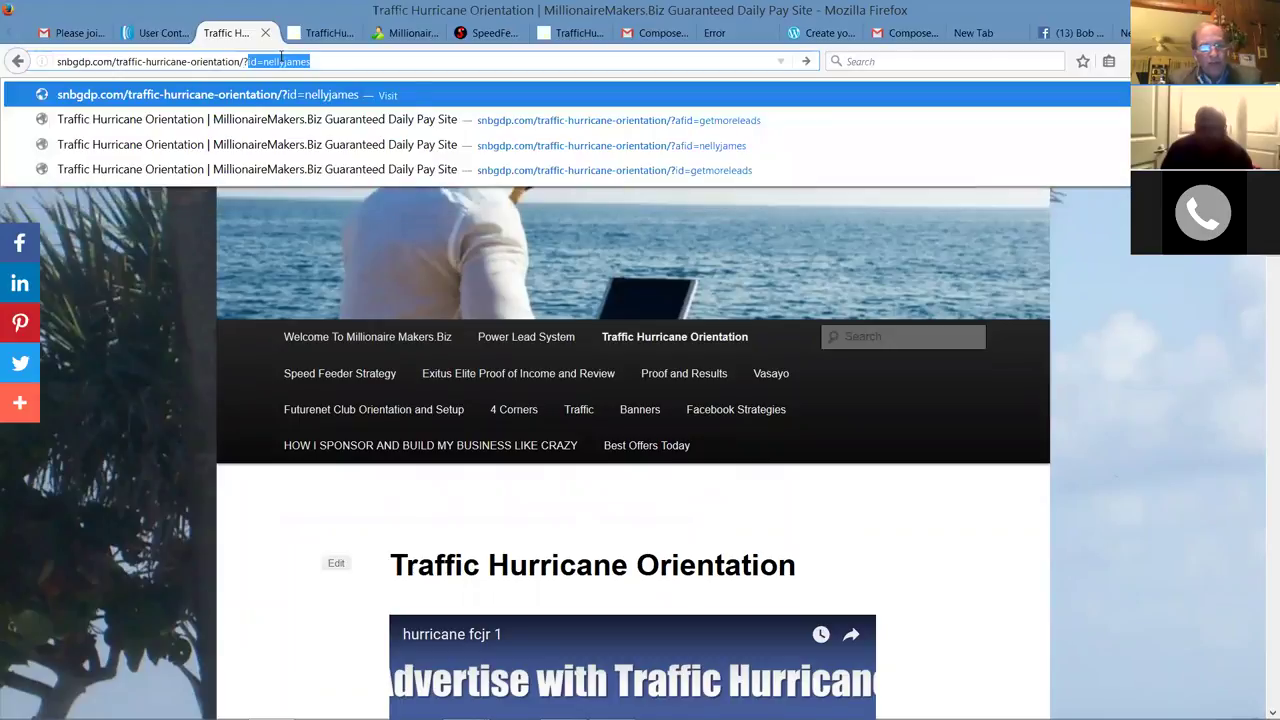
pyautogui.write('fid=')
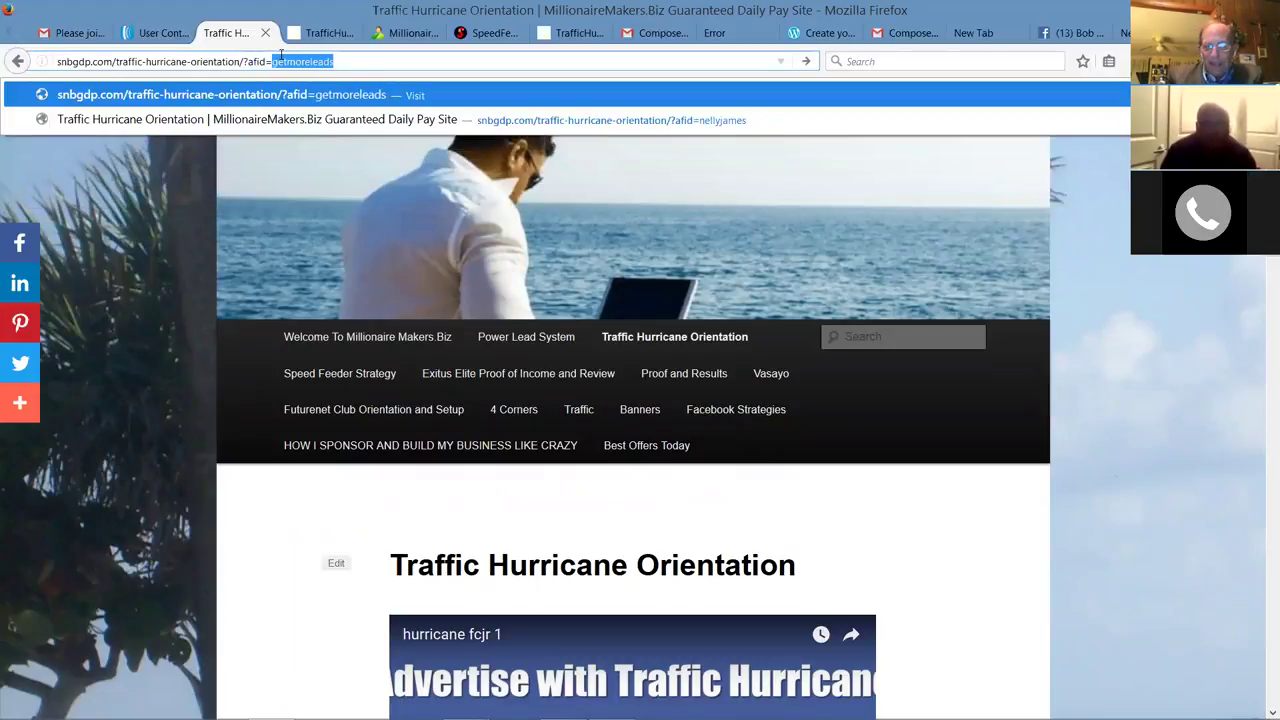
pyautogui.write('n')
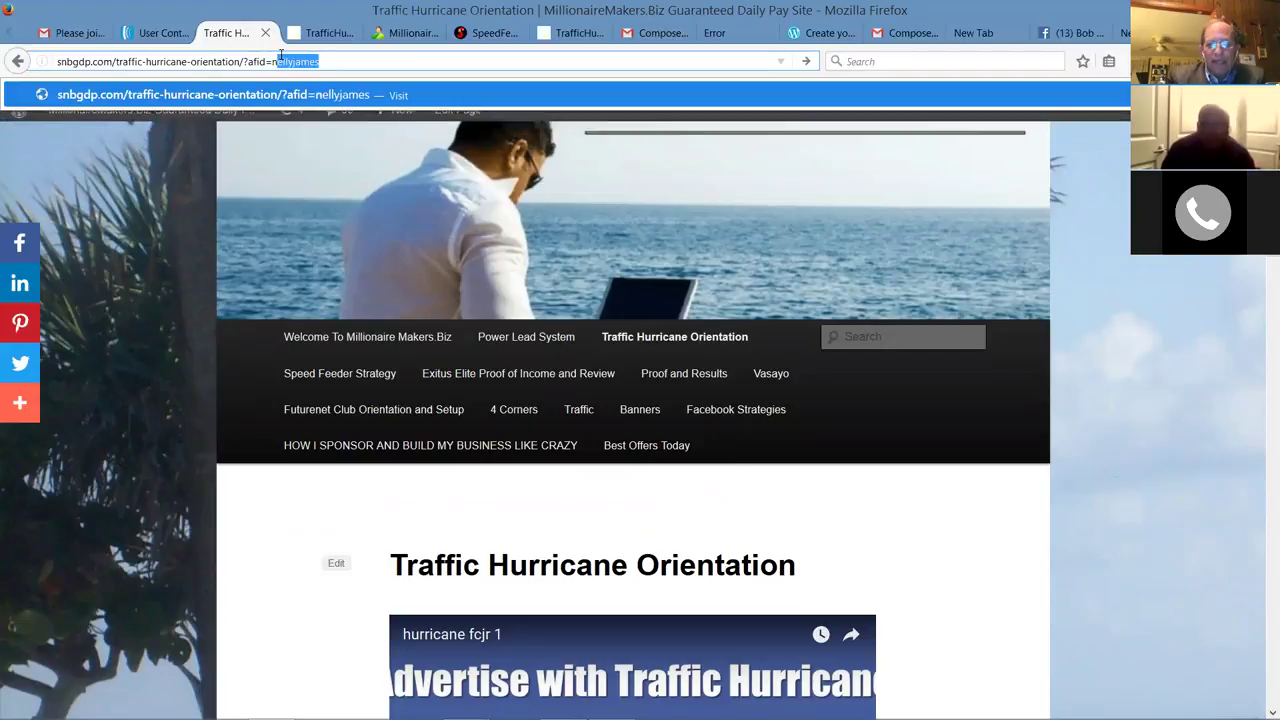
pyautogui.press('Return')
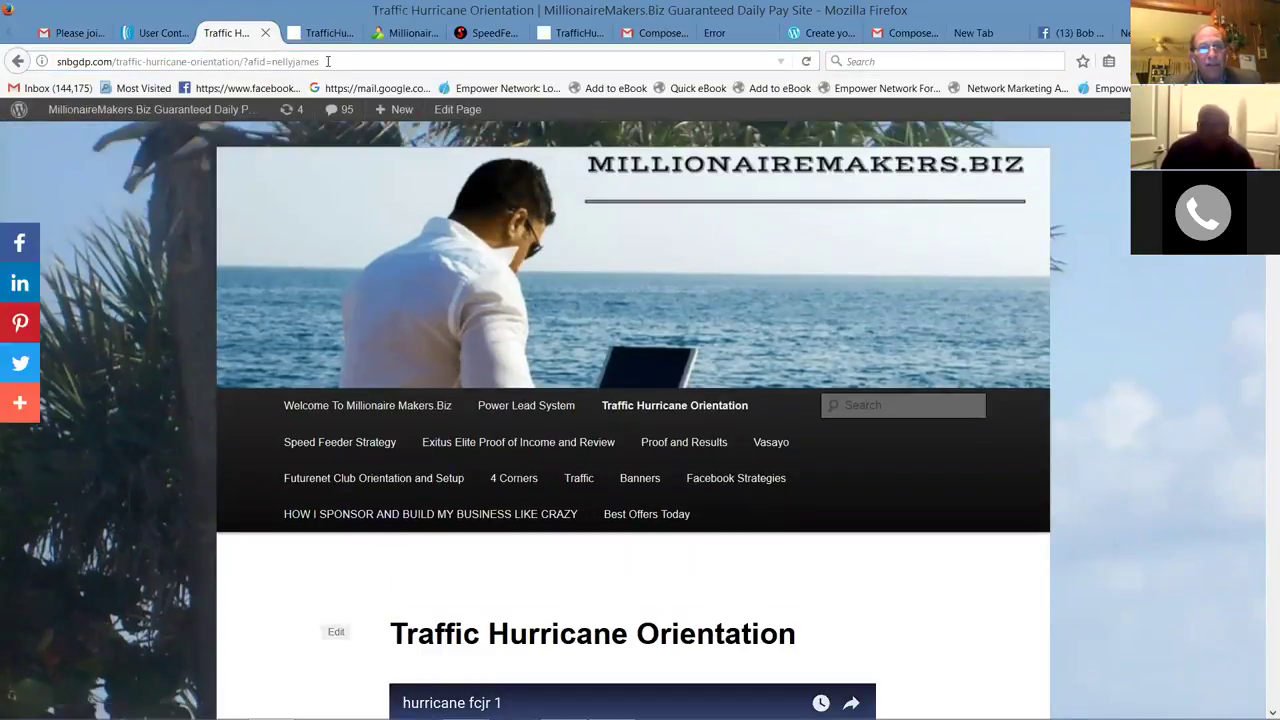
# Step: Copy the full affiliate-tagged orientation page address
pyautogui.moveTo(322, 61); pyautogui.dragTo(7, 64)
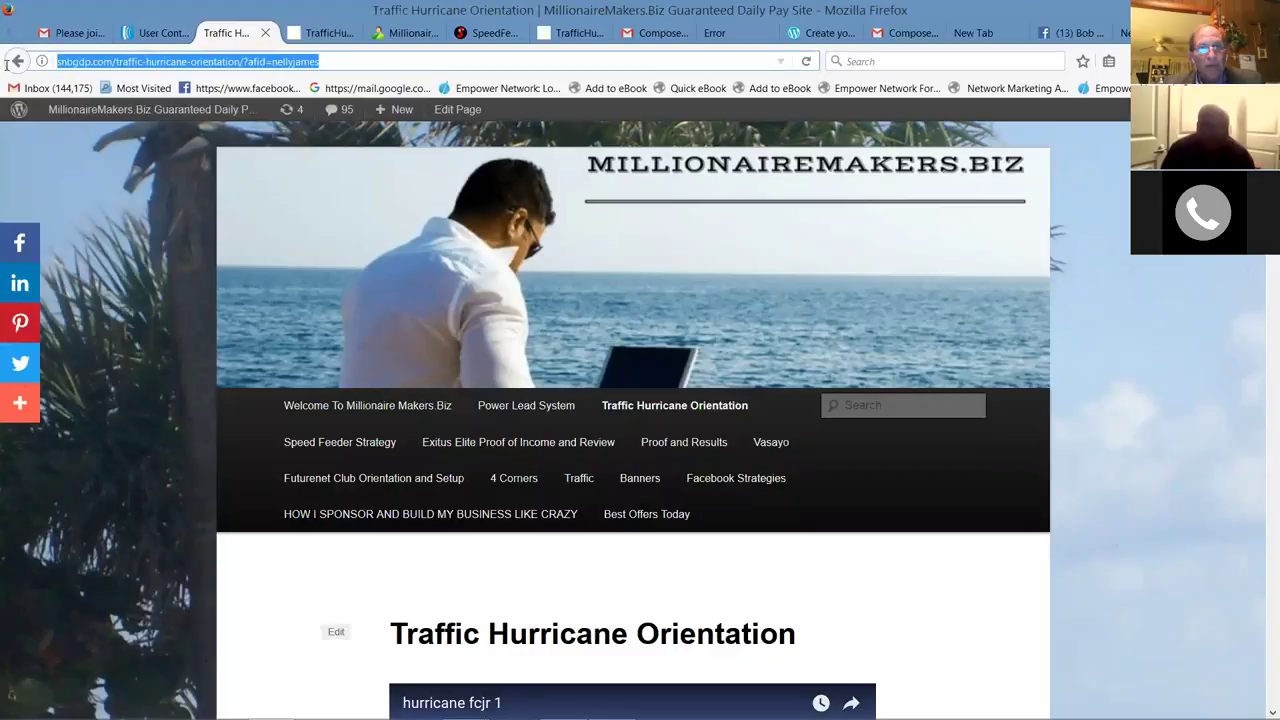
pyautogui.rightClick(184, 61)
pyautogui.click(225, 107)
pyautogui.moveTo(150, 109)
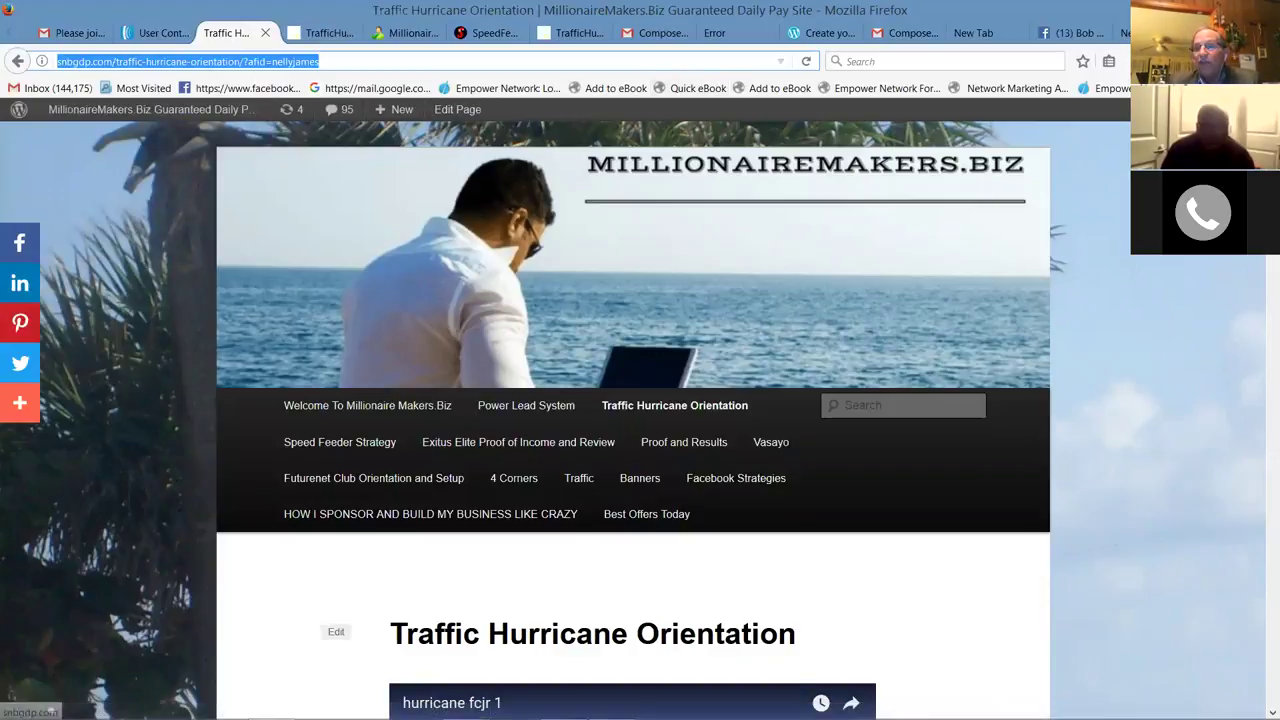
# Step: Play the hurricane fcjr 1 orientation video and pause it at 0:01
pyautogui.scroll(-2, 849, 360)
pyautogui.scroll(-8, 329, 299)
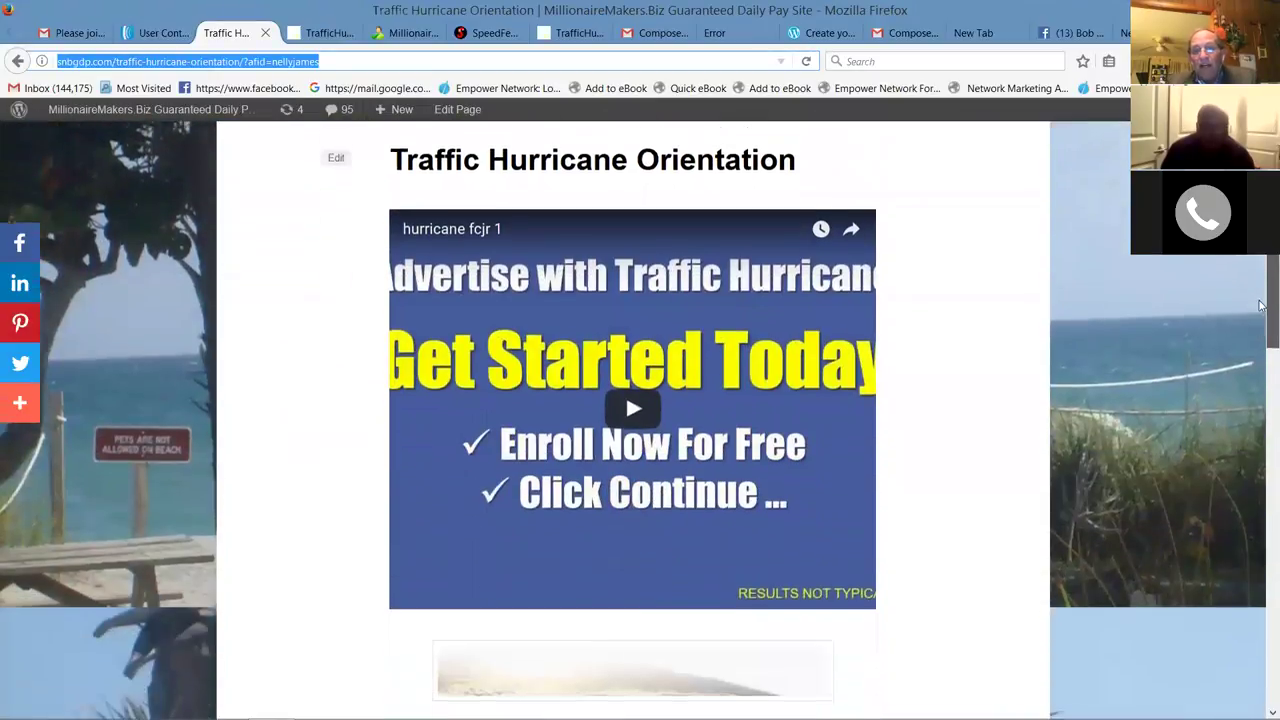
pyautogui.scroll(1, 329, 299)
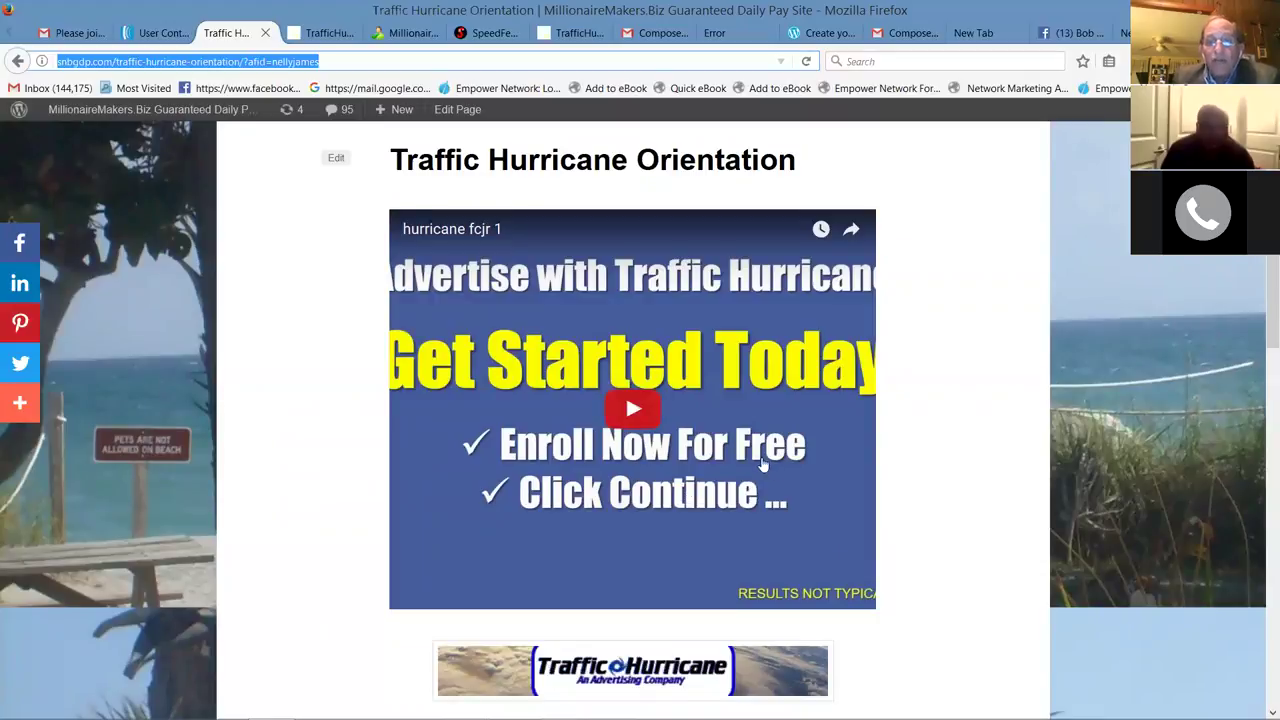
pyautogui.click(626, 502)
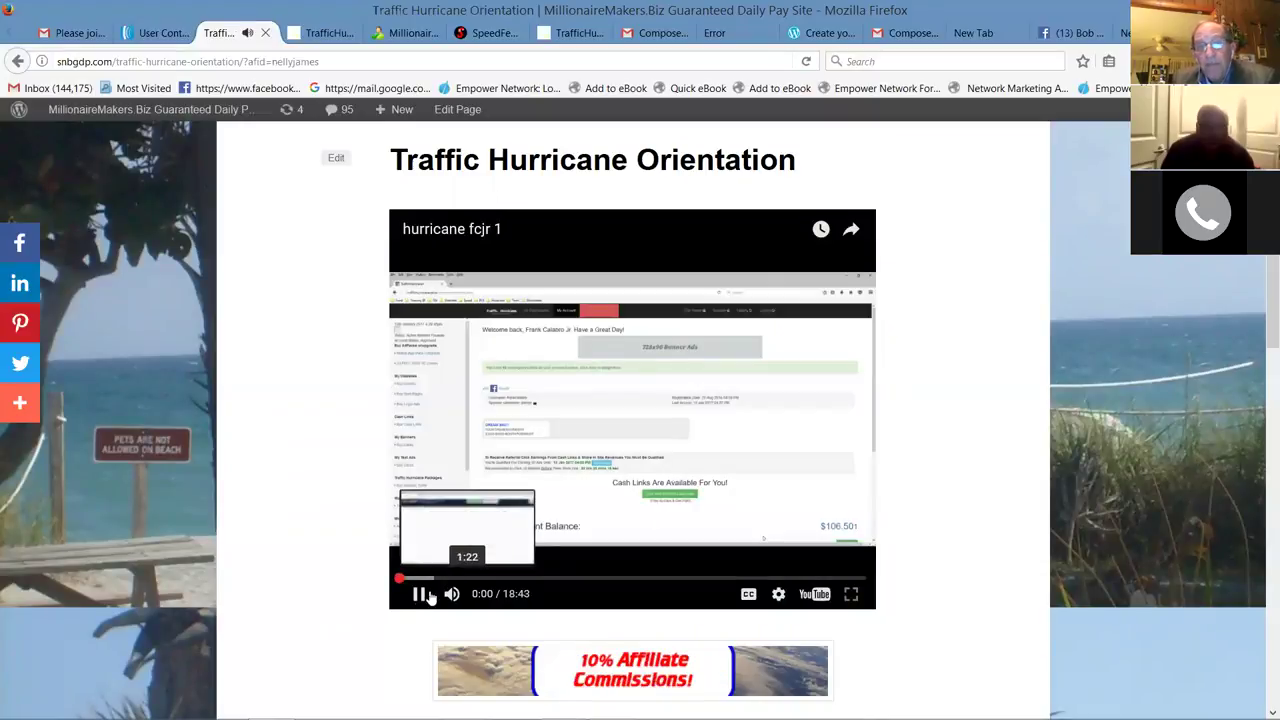
pyautogui.click(418, 593)
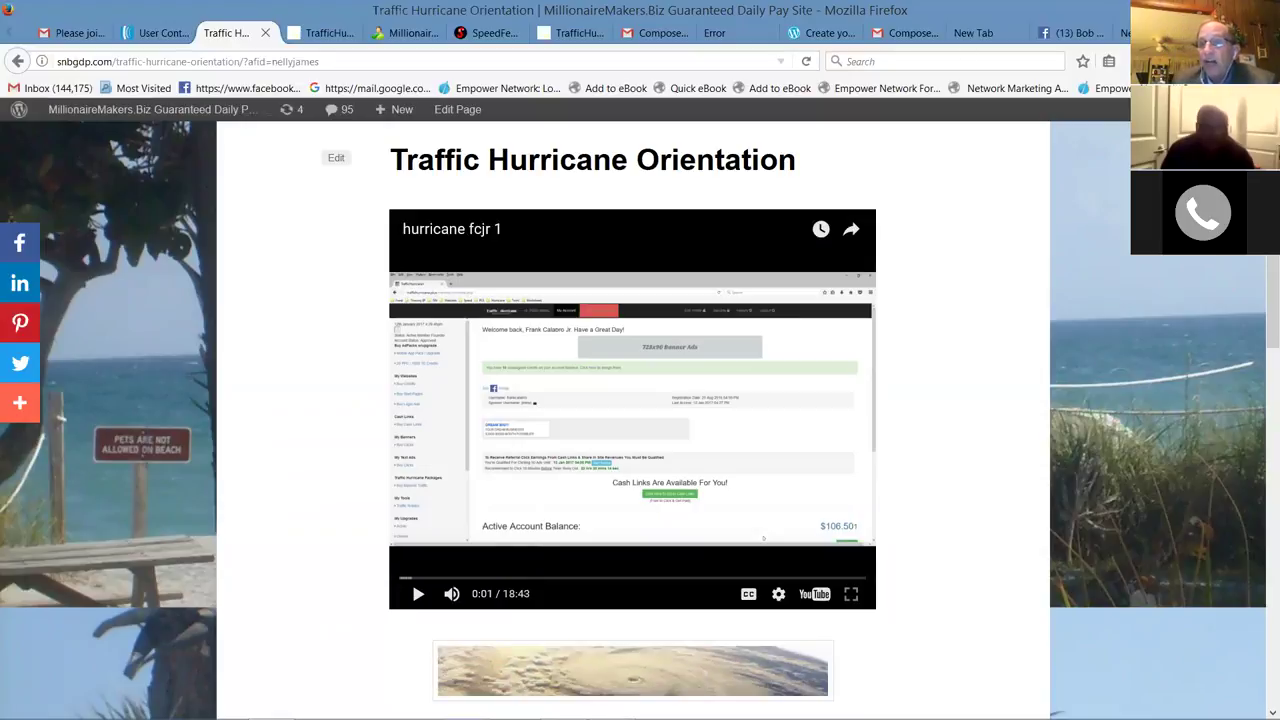
pyautogui.moveTo(1261, 272); pyautogui.dragTo(1260, 356)
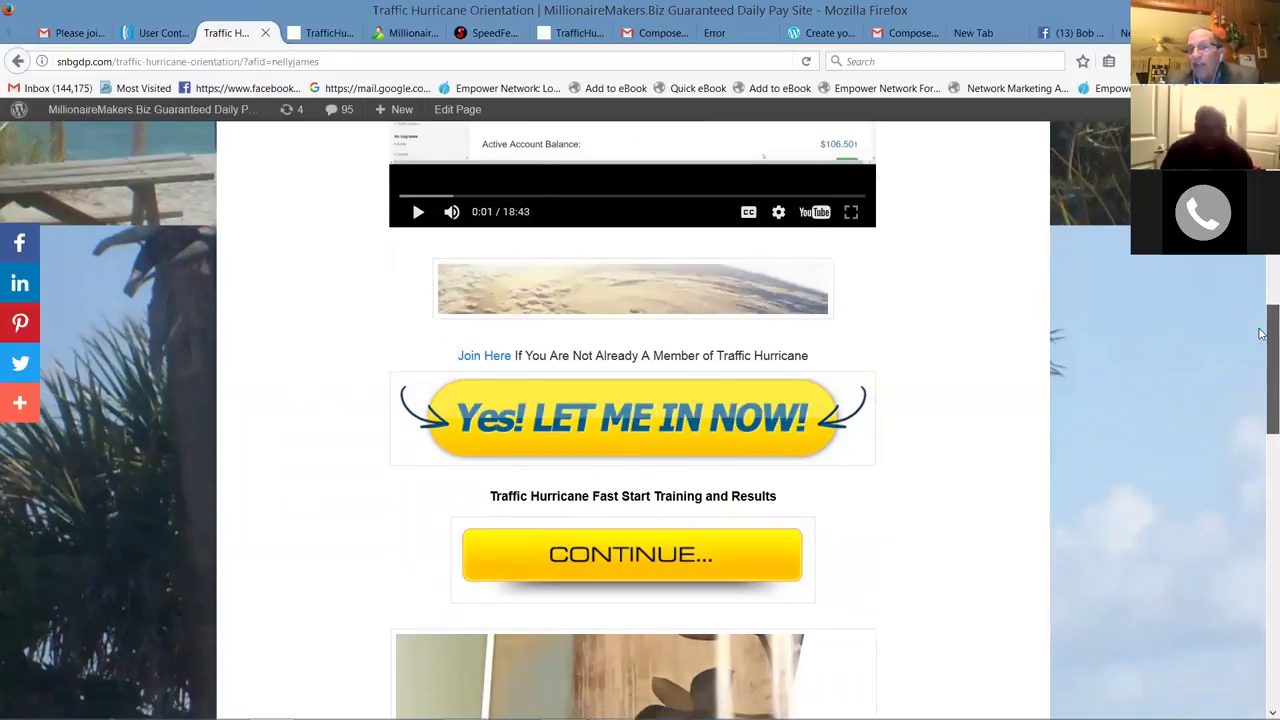
# Step: Scroll past the video and join banner to the yellow CONTINUE button
pyautogui.scroll(3, 1260, 285)
pyautogui.scroll(5, 1260, 285)
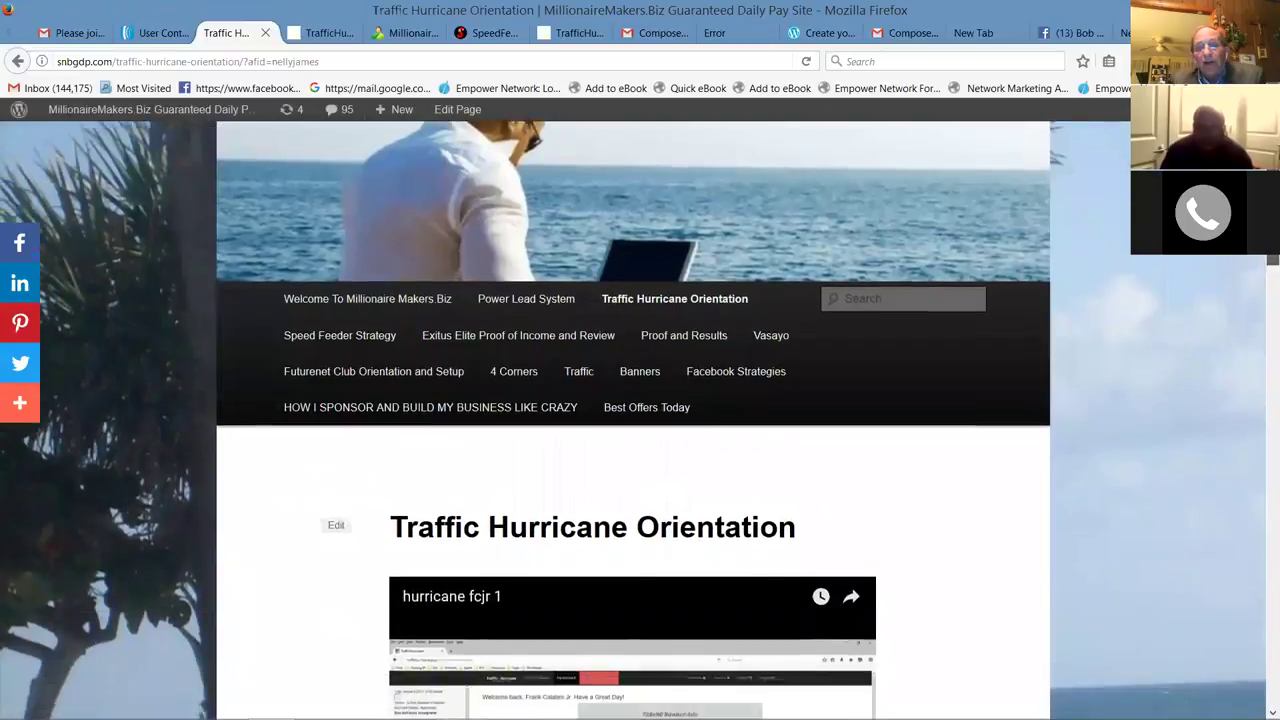
pyautogui.scroll(-2, 1260, 285)
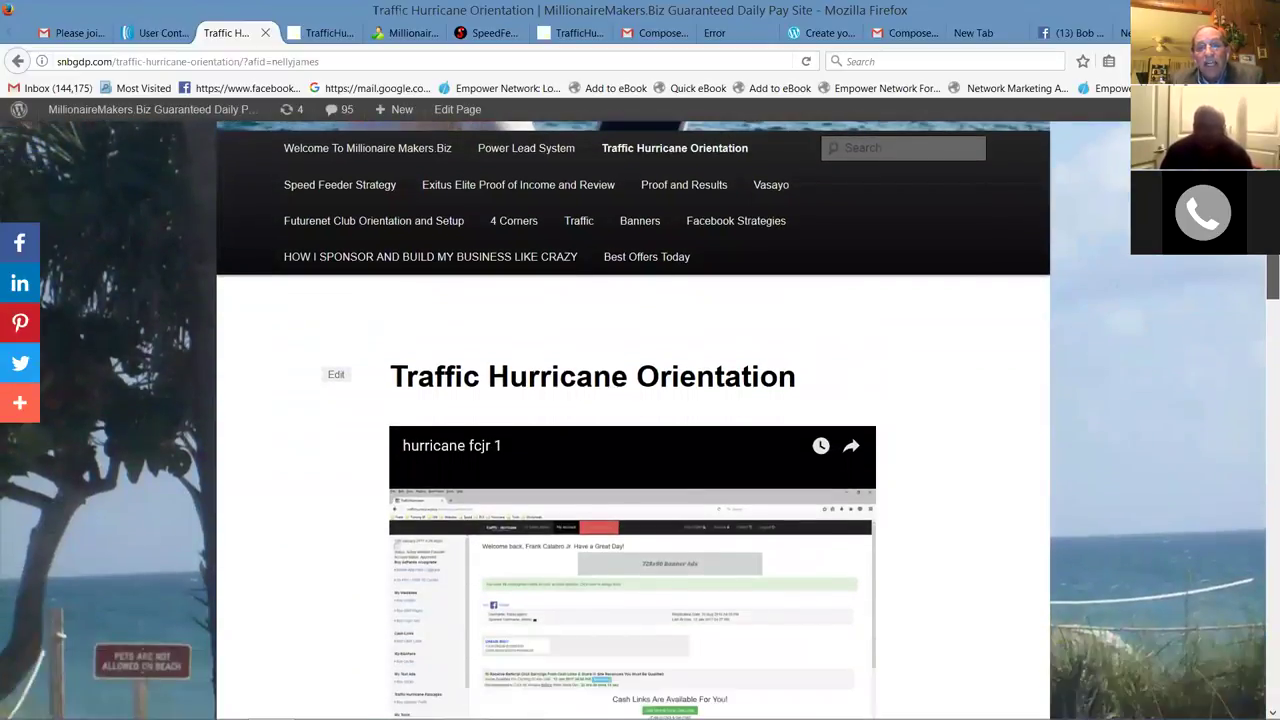
pyautogui.scroll(-3, 640, 420)
pyautogui.moveTo(1262, 290); pyautogui.dragTo(1260, 399)
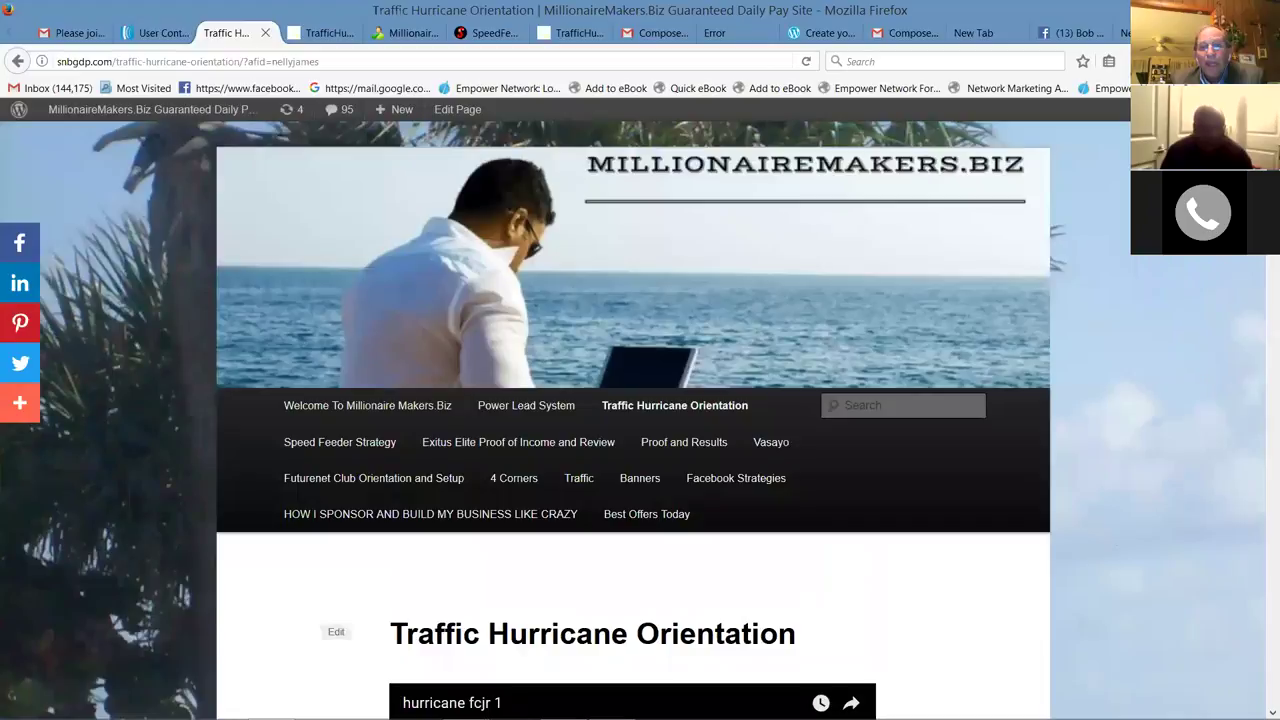
pyautogui.scroll(-1, 506, 320)
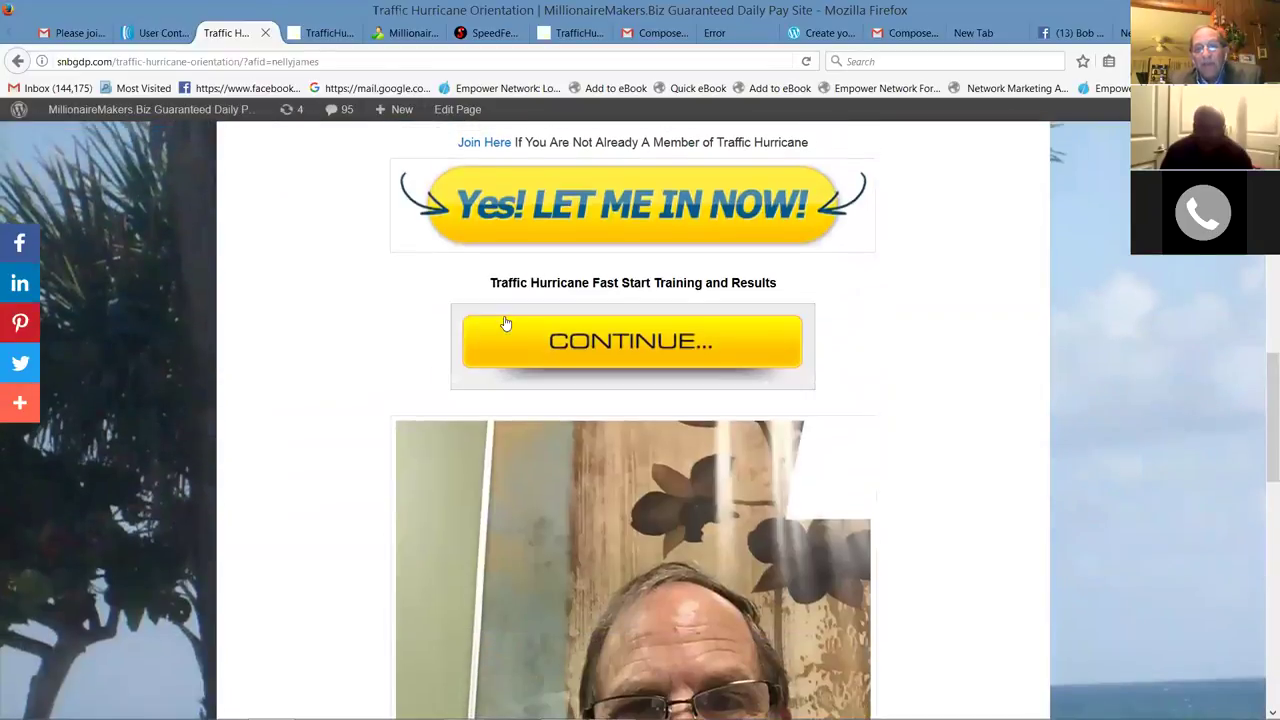
# Step: Open Fast Start Training and Results via CONTINUE and let it load in the new tab
pyautogui.click(670, 345)
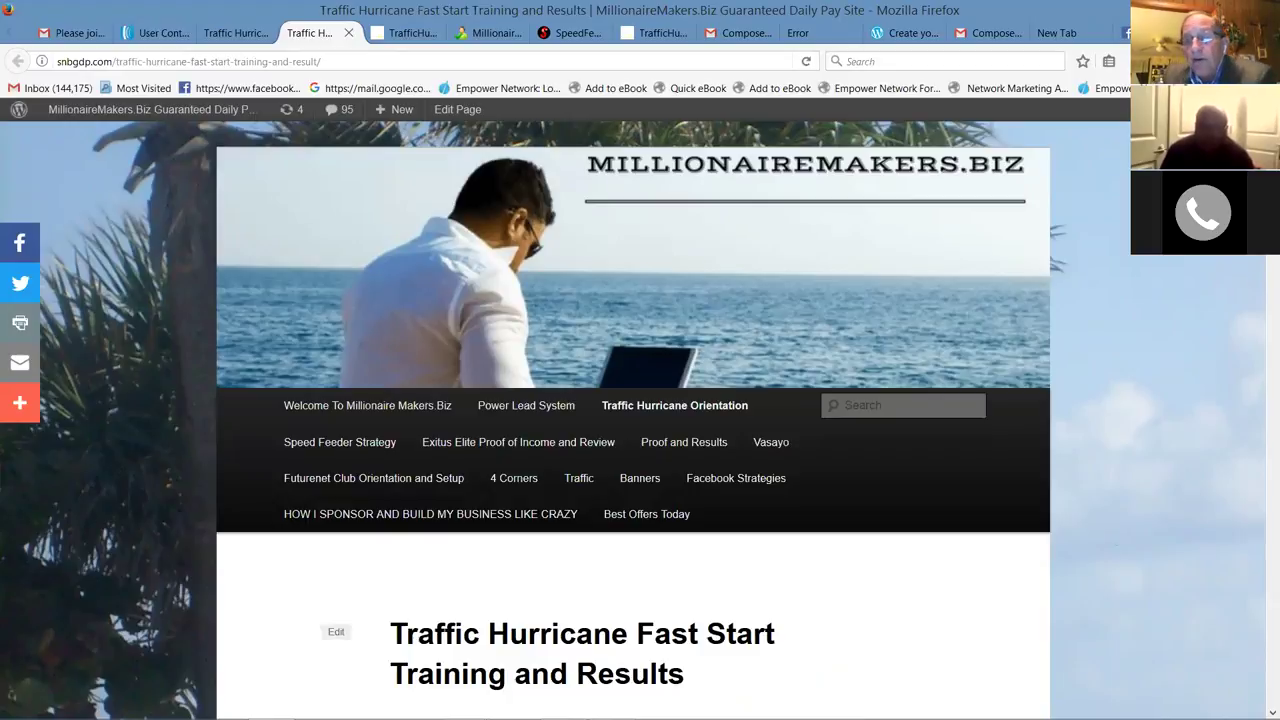
pyautogui.scroll(-1, 640, 420)
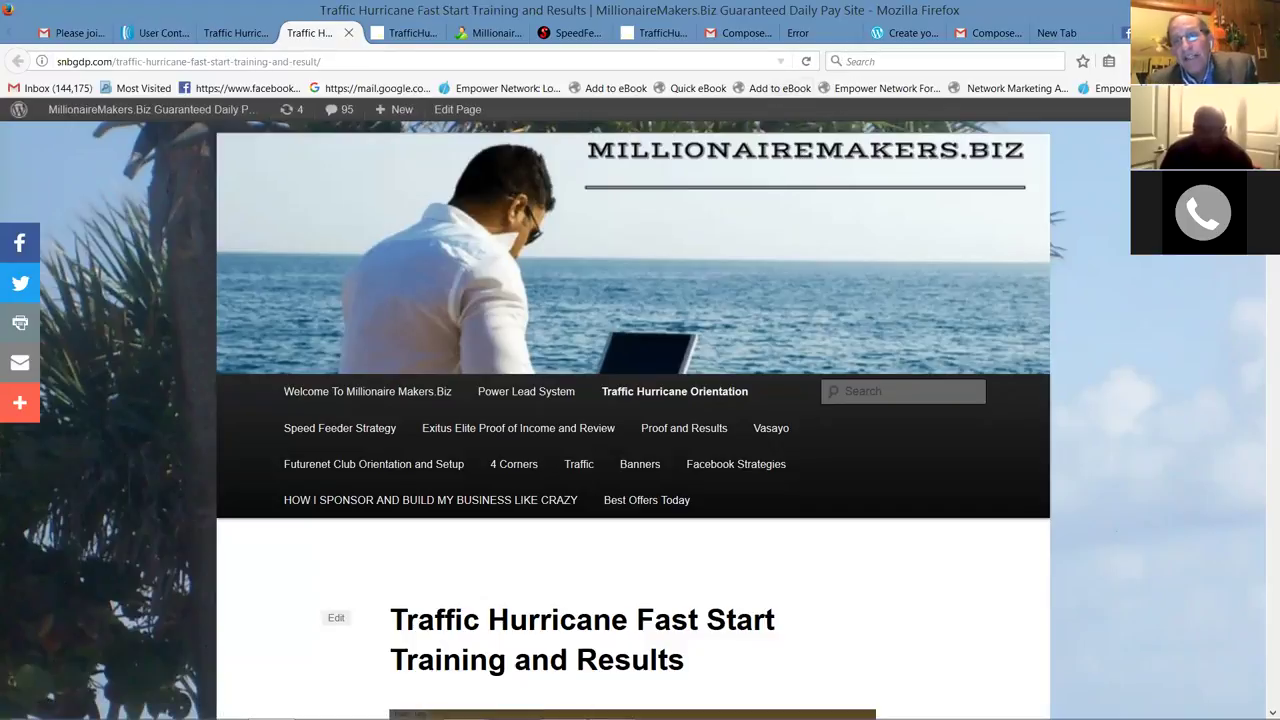
# Step: Scroll past the video and photo to the Day 197–194 March 2017 earnings records
pyautogui.scroll(-3, 708, 185)
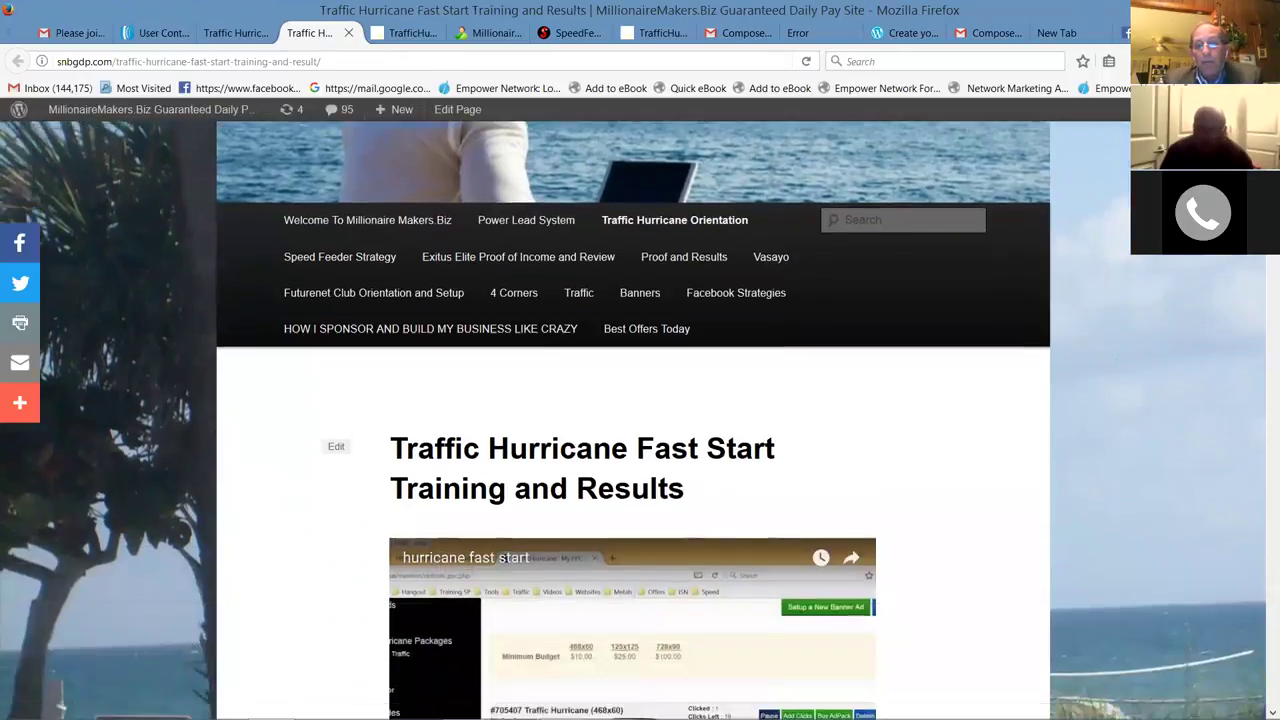
pyautogui.scroll(-3, 708, 185)
pyautogui.scroll(3, 632, 420)
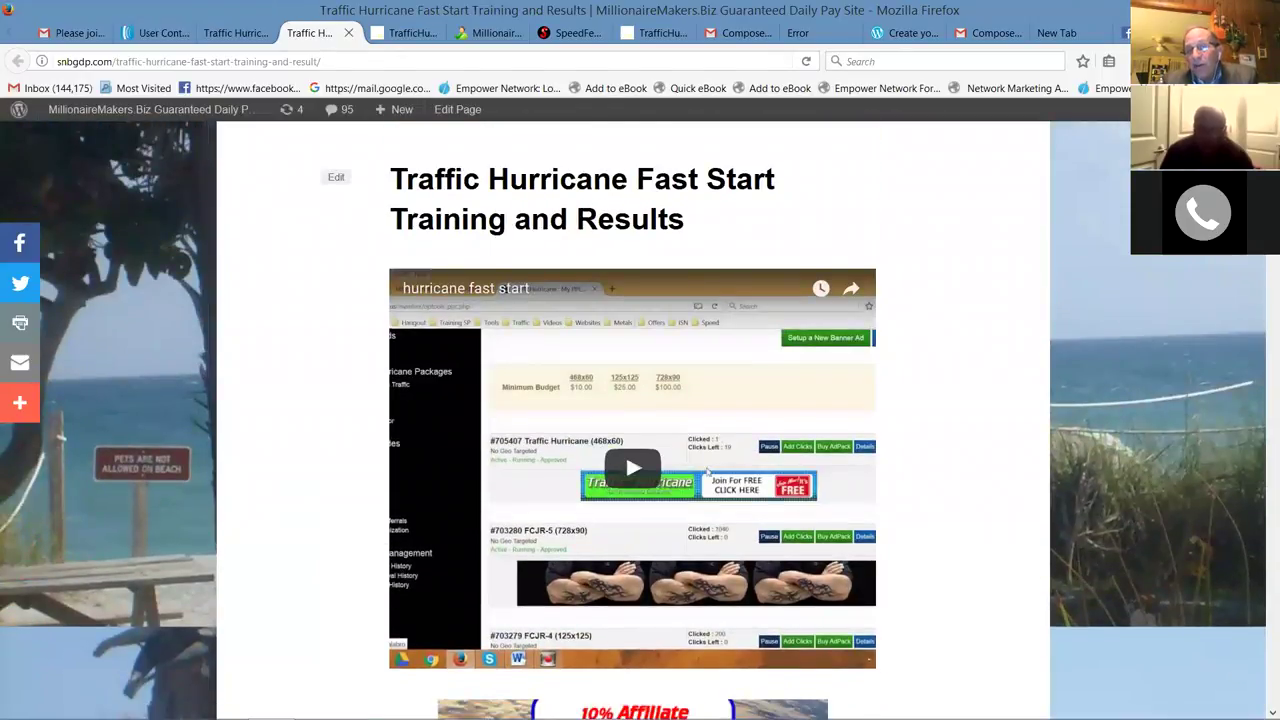
pyautogui.scroll(-2, 708, 470)
pyautogui.scroll(-3, 708, 470)
pyautogui.scroll(-3, 708, 470)
pyautogui.scroll(-3, 632, 420)
pyautogui.scroll(-5, 632, 420)
pyautogui.scroll(-4, 632, 420)
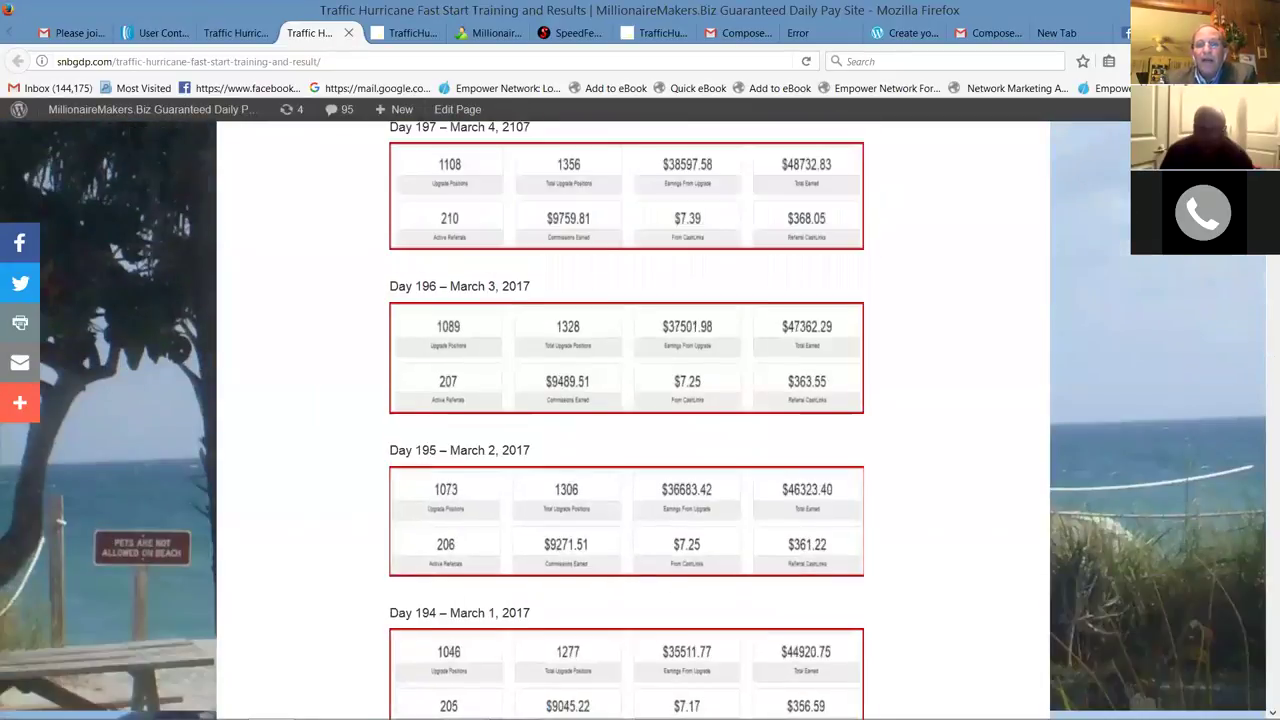
pyautogui.scroll(1, 632, 420)
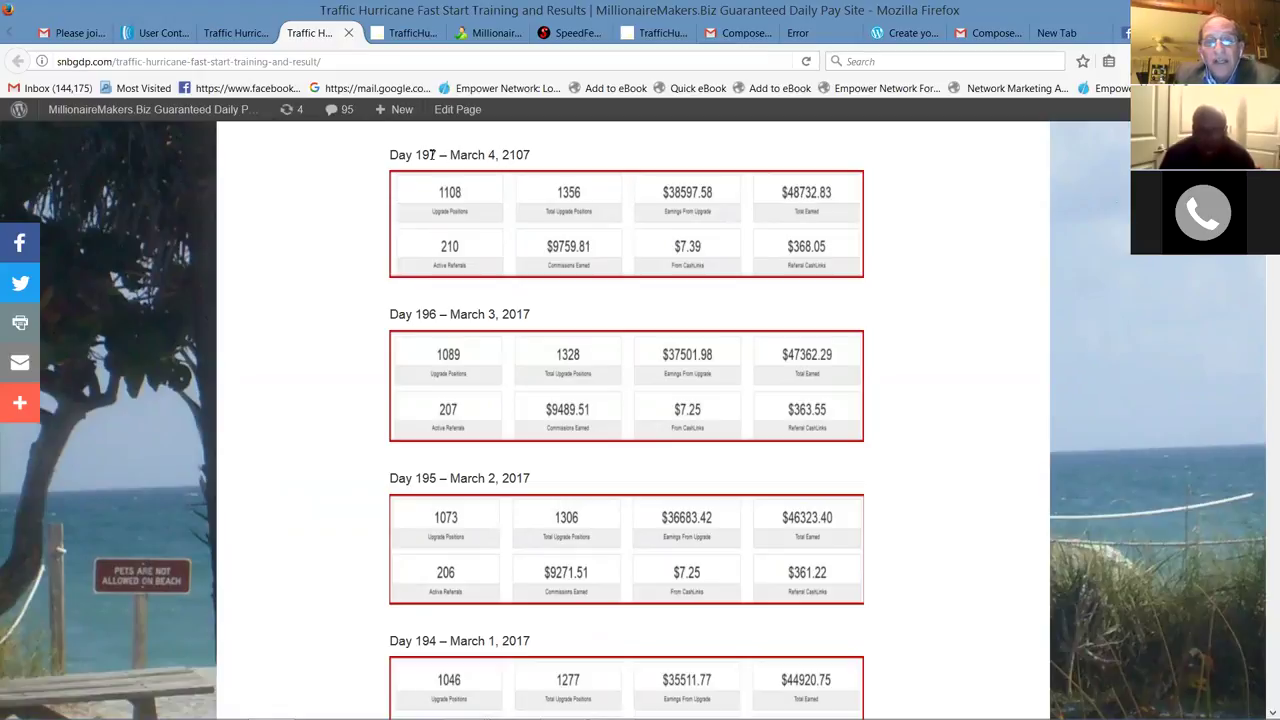
pyautogui.scroll(-2, 1262, 261)
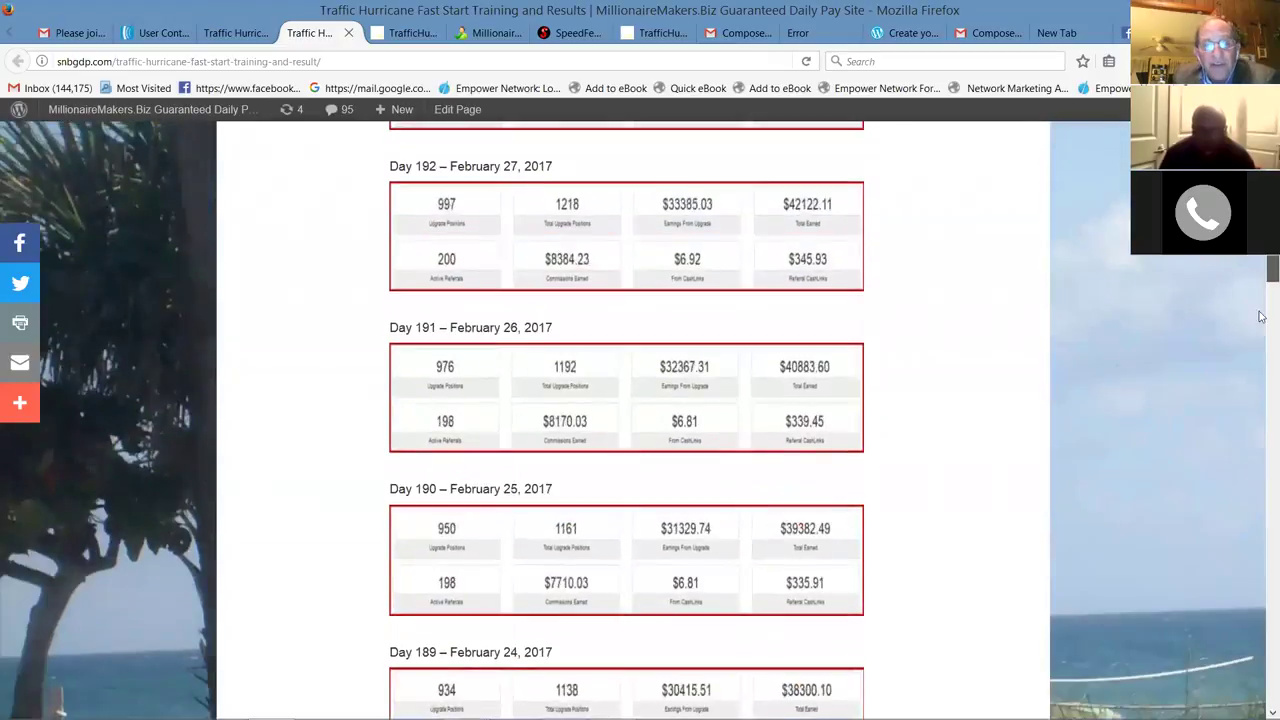
pyautogui.scroll(-15, 1260, 360)
pyautogui.scroll(-20, 1250, 525)
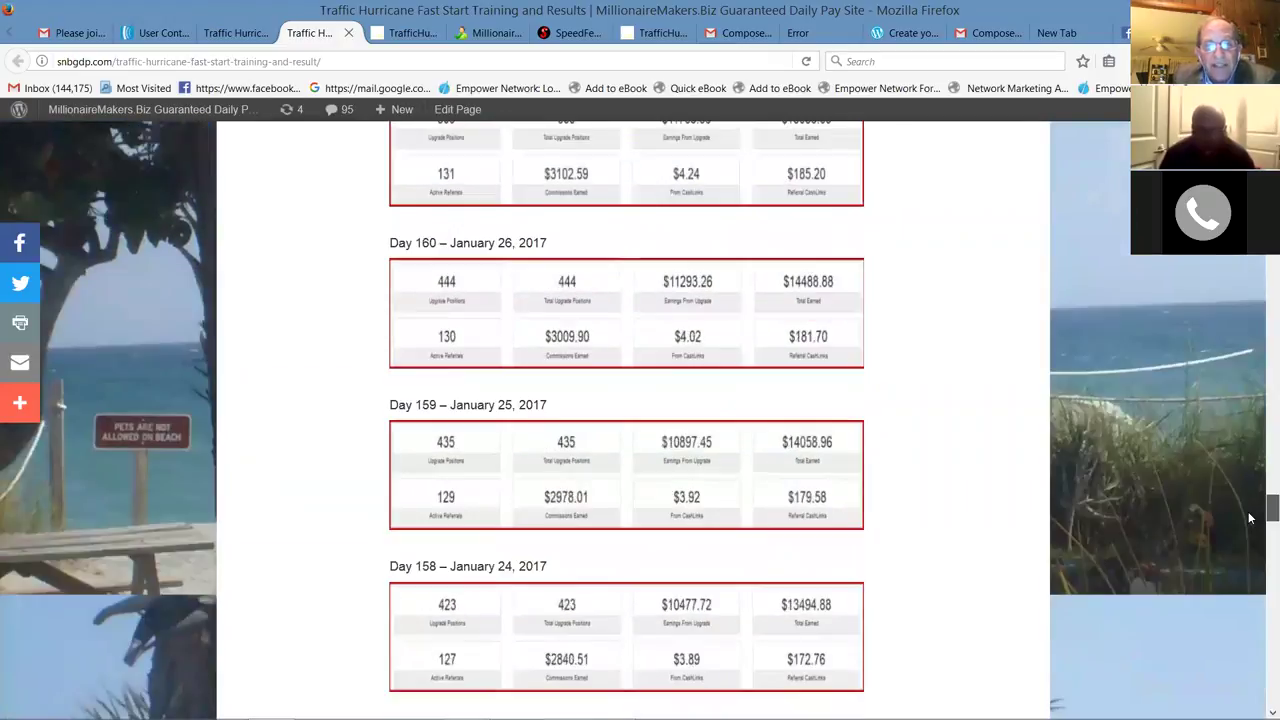
pyautogui.scroll(-5, 1250, 550)
pyautogui.scroll(-2, 1249, 575)
pyautogui.scroll(-8, 1248, 595)
pyautogui.scroll(-3, 1248, 605)
pyautogui.scroll(-2, 1247, 615)
pyautogui.scroll(-4, 1246, 635)
pyautogui.scroll(-2, 1245, 655)
pyautogui.scroll(-1, 1245, 662)
pyautogui.scroll(-10, 1244, 675)
pyautogui.scroll(-4, 1243, 688)
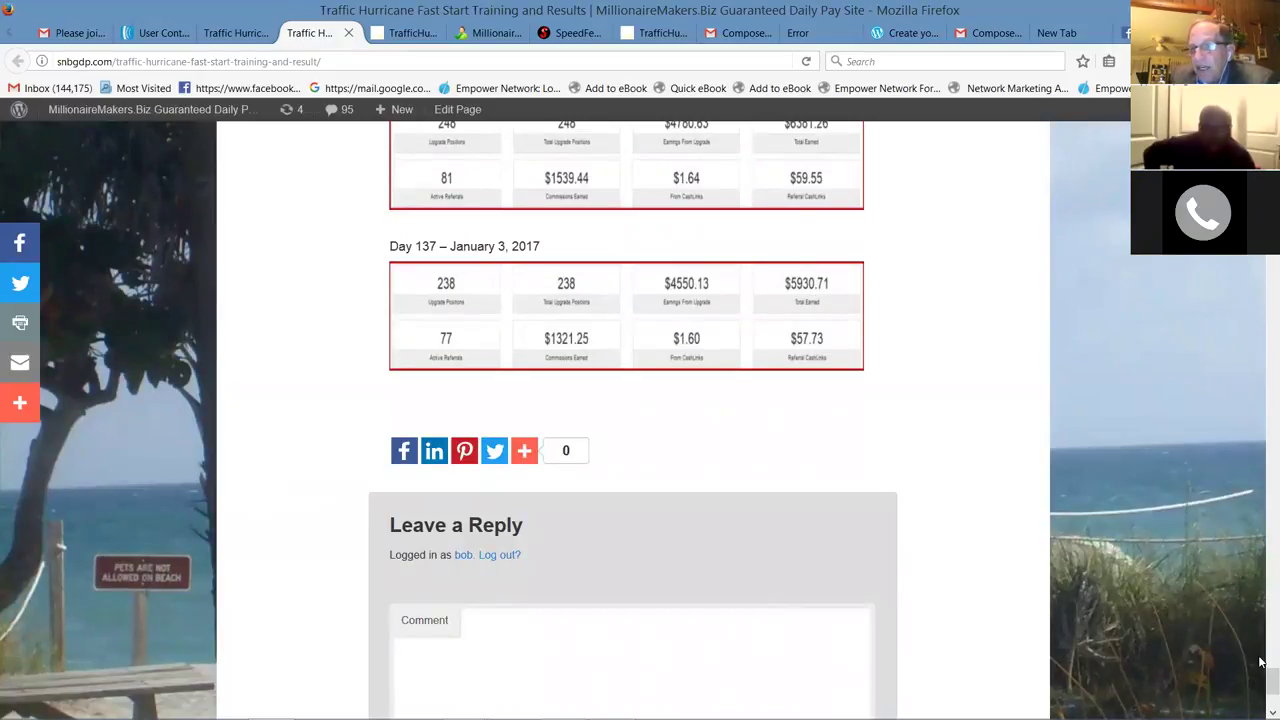
pyautogui.scroll(5, 1262, 673)
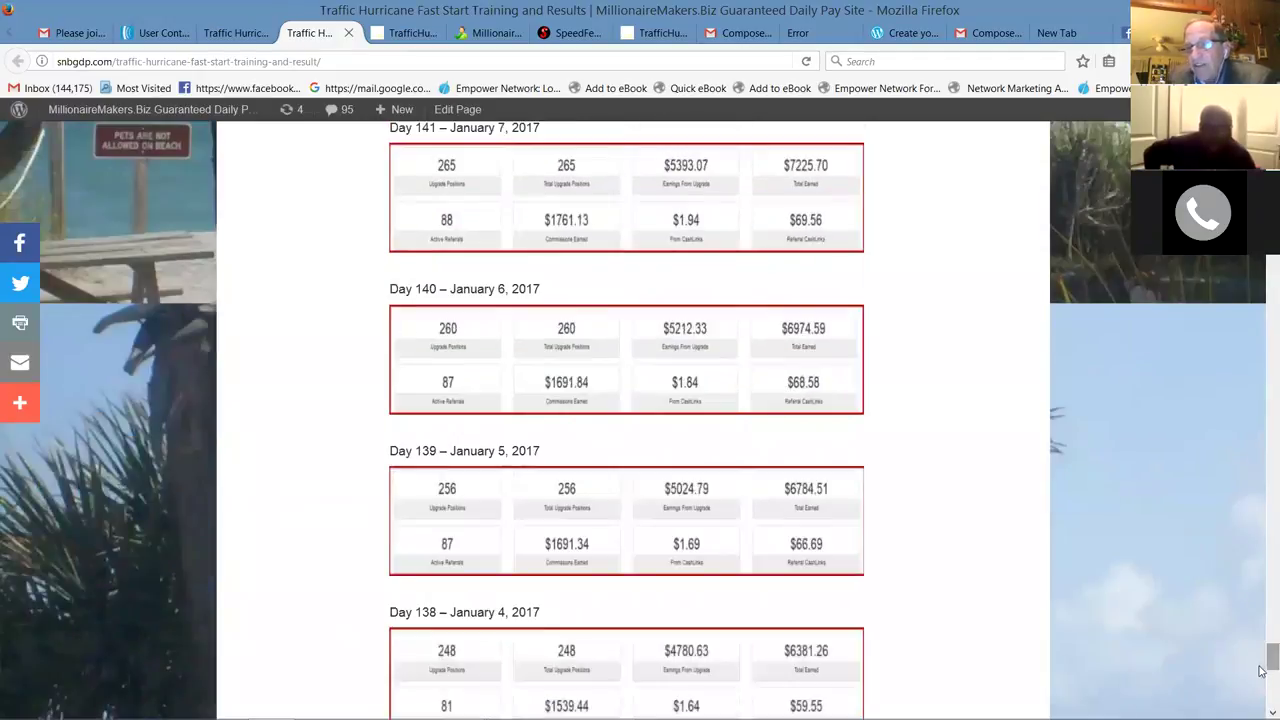
pyautogui.scroll(-5, 1262, 664)
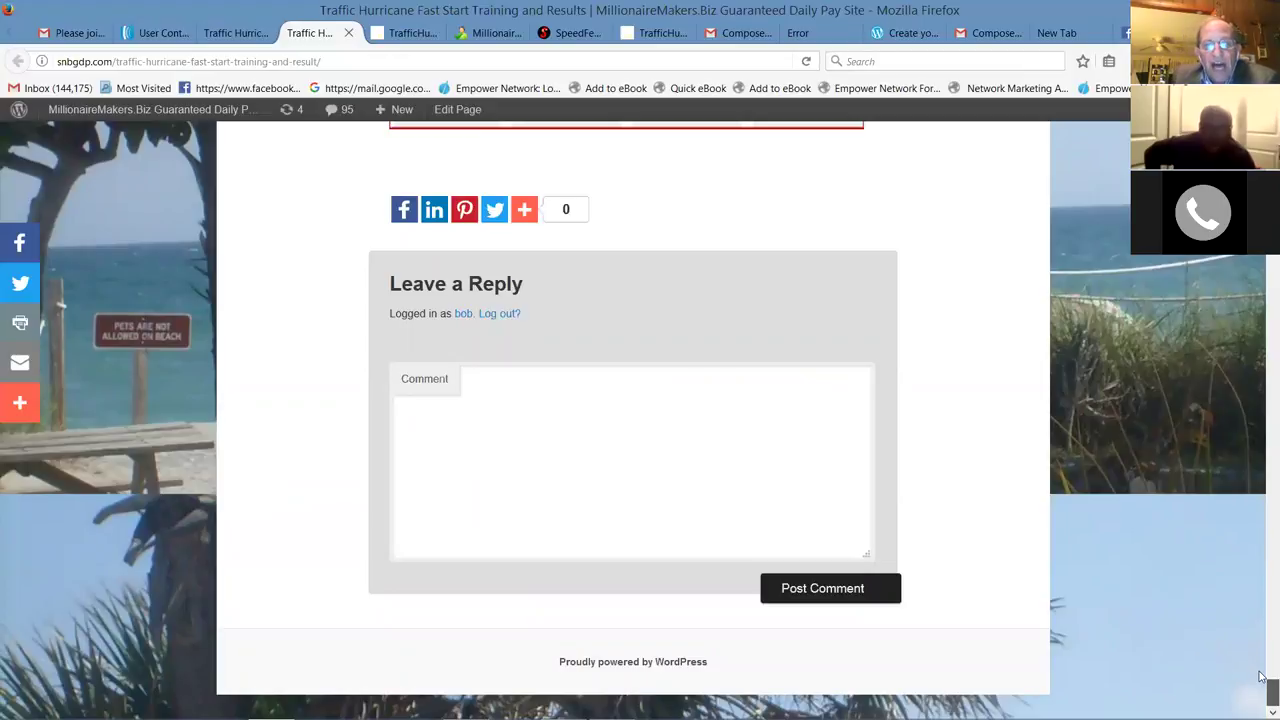
pyautogui.scroll(5, 726, 519)
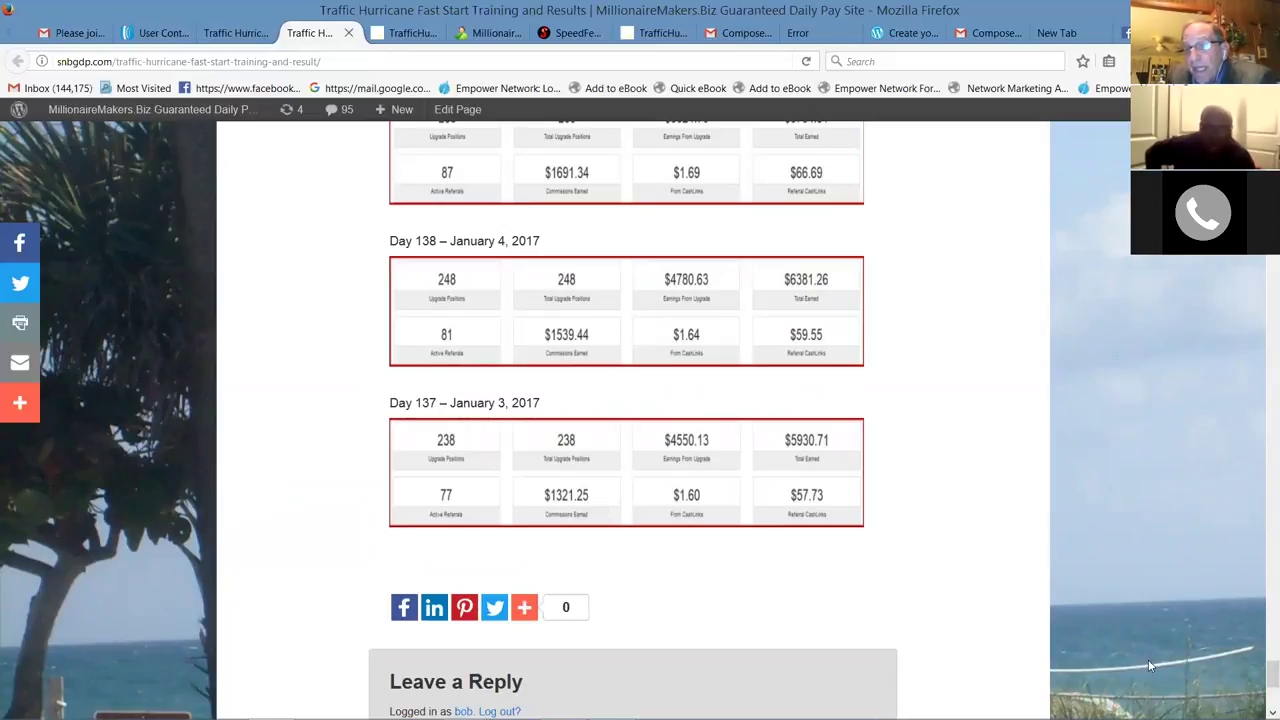
pyautogui.moveTo(1266, 676); pyautogui.dragTo(1262, 661)
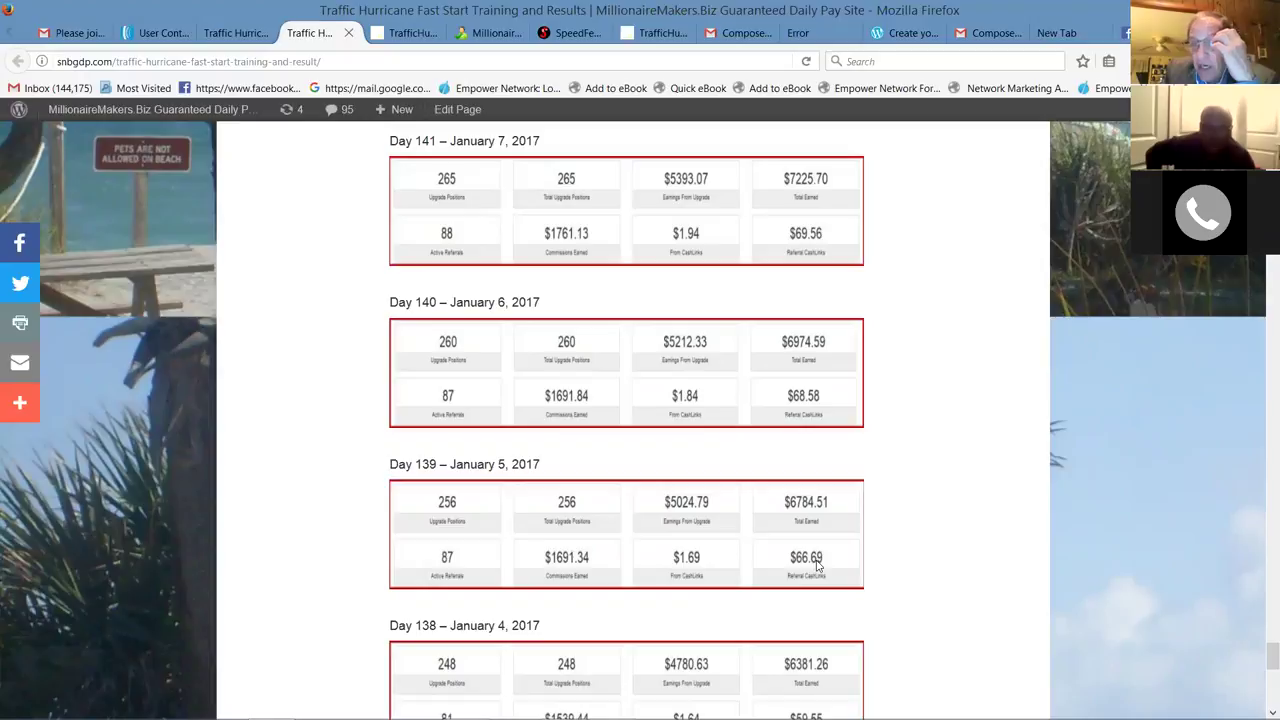
pyautogui.scroll(15, 1260, 333)
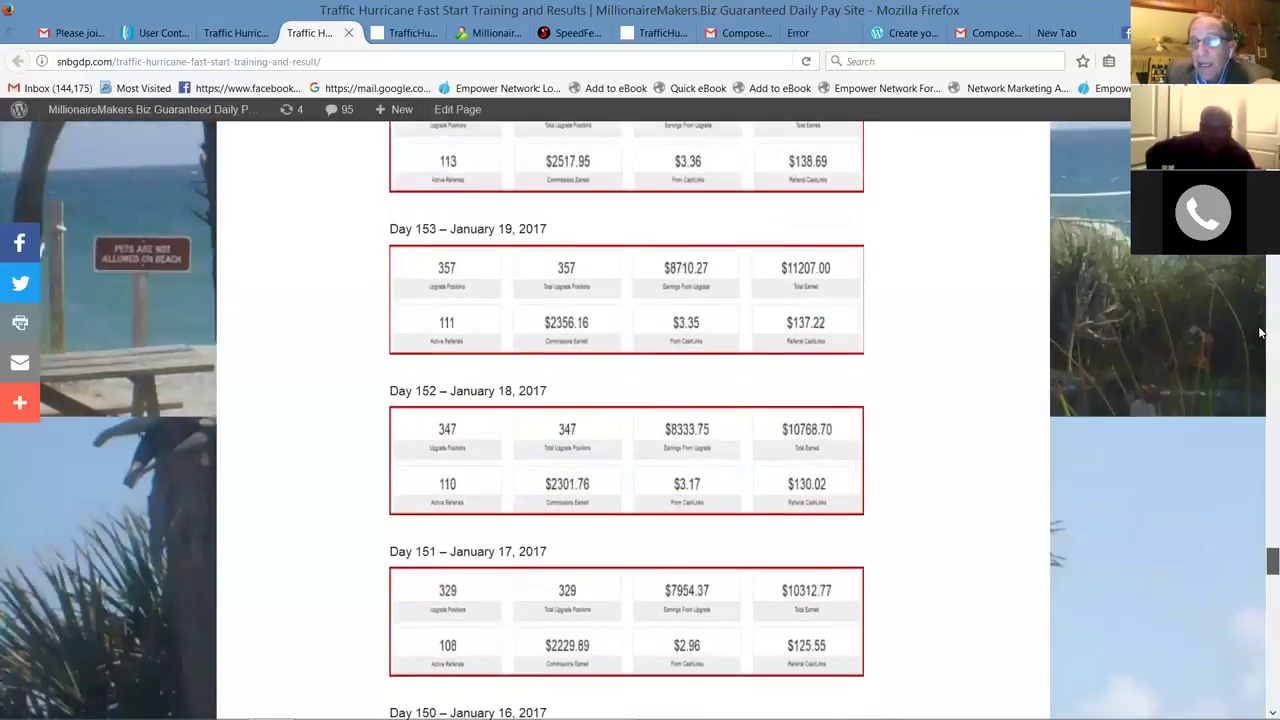
pyautogui.press('Home')
pyautogui.scroll(-15, 1260, 333)
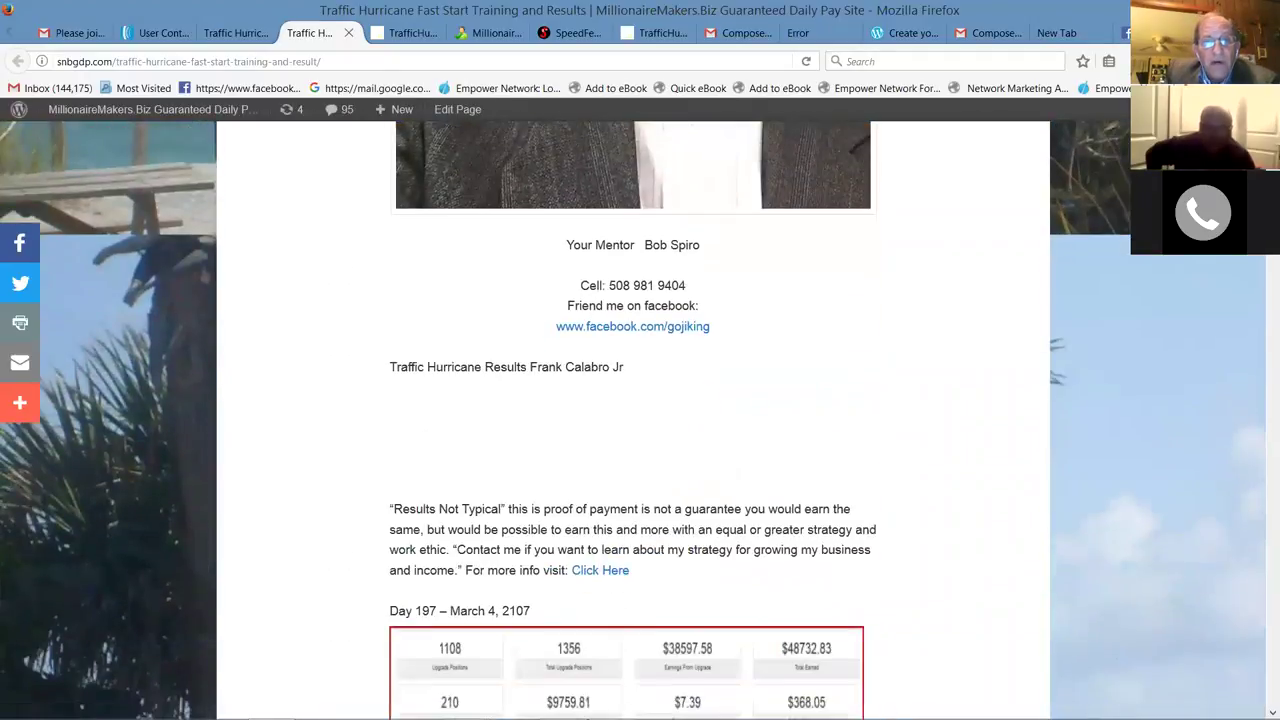
pyautogui.scroll(-5, 633, 420)
pyautogui.scroll(2, 633, 420)
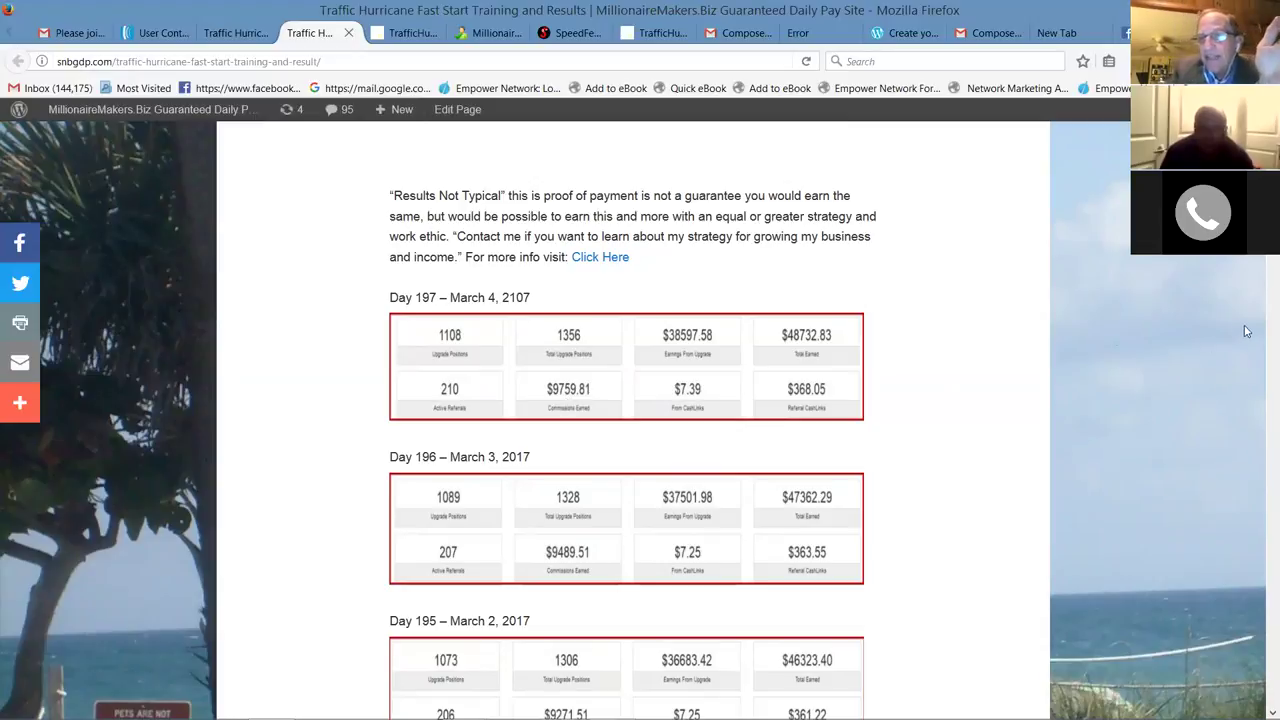
pyautogui.scroll(-1, 640, 420)
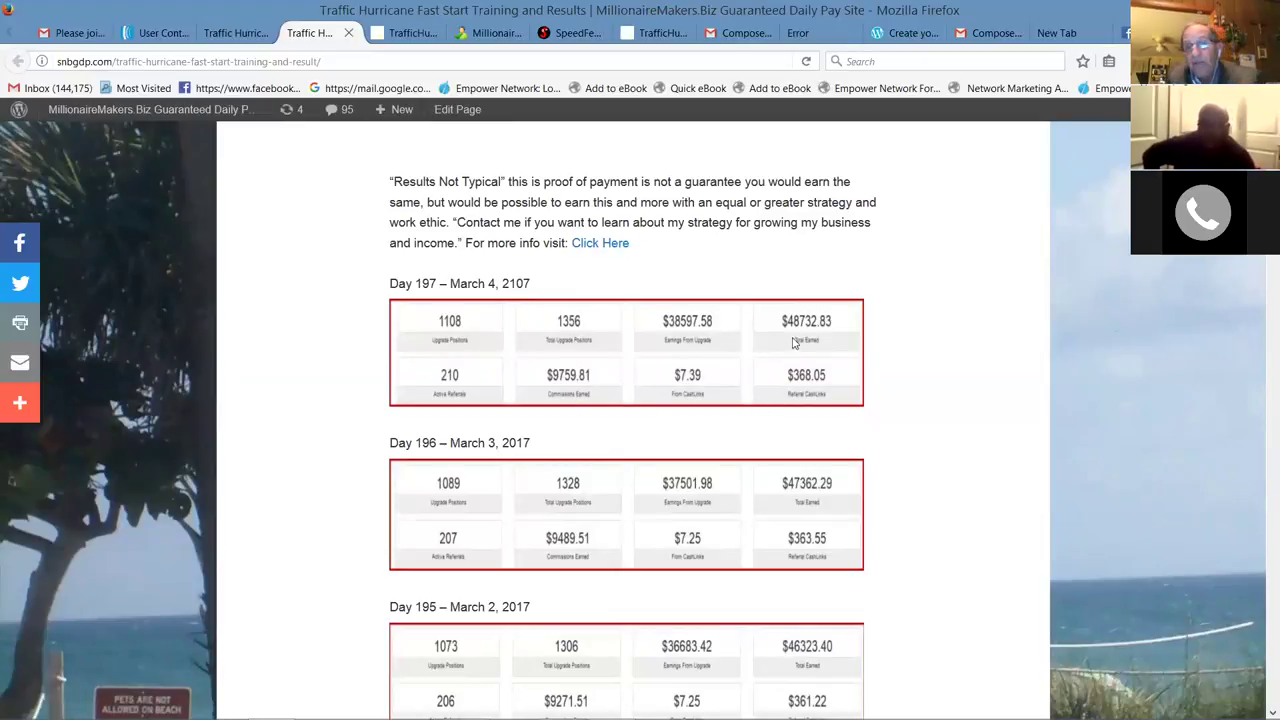
pyautogui.scroll(-1, 633, 420)
pyautogui.scroll(2, 633, 420)
pyautogui.scroll(2, 633, 420)
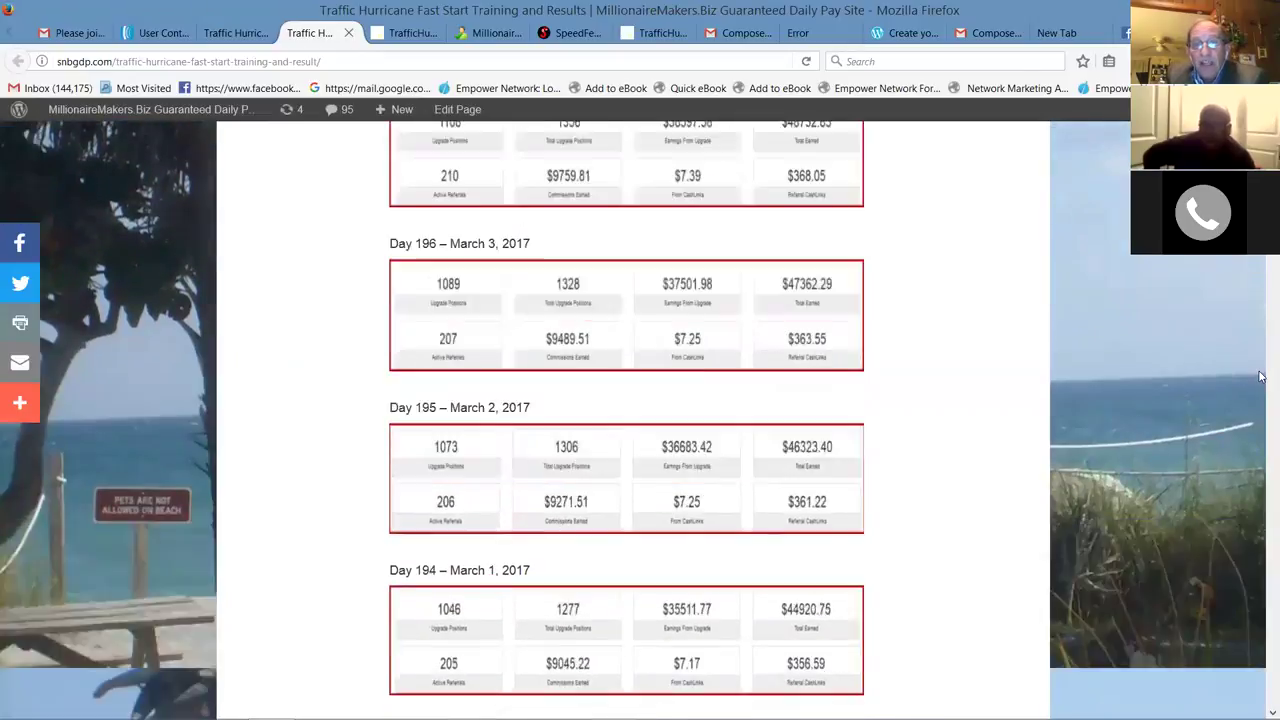
pyautogui.moveTo(1272, 240)
pyautogui.mouseDown()
pyautogui.moveTo(1262, 645)
pyautogui.moveTo(1268, 125)
pyautogui.mouseUp()
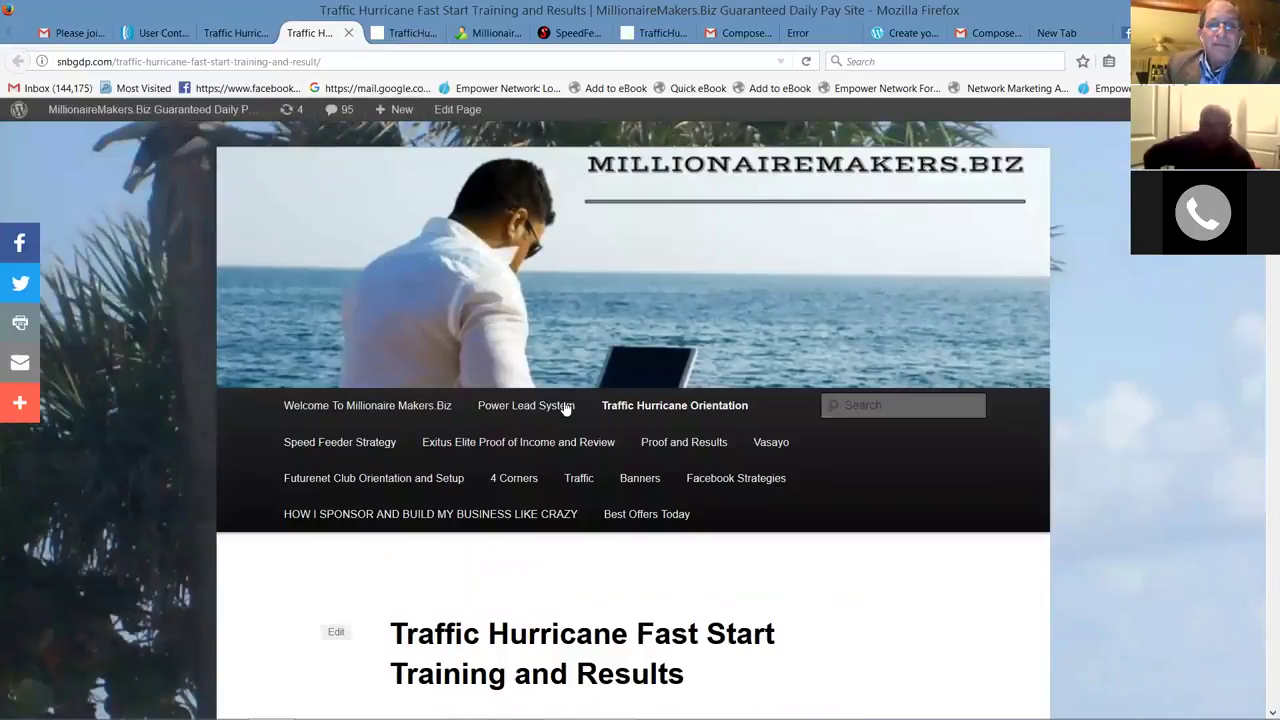
pyautogui.moveTo(674, 405)
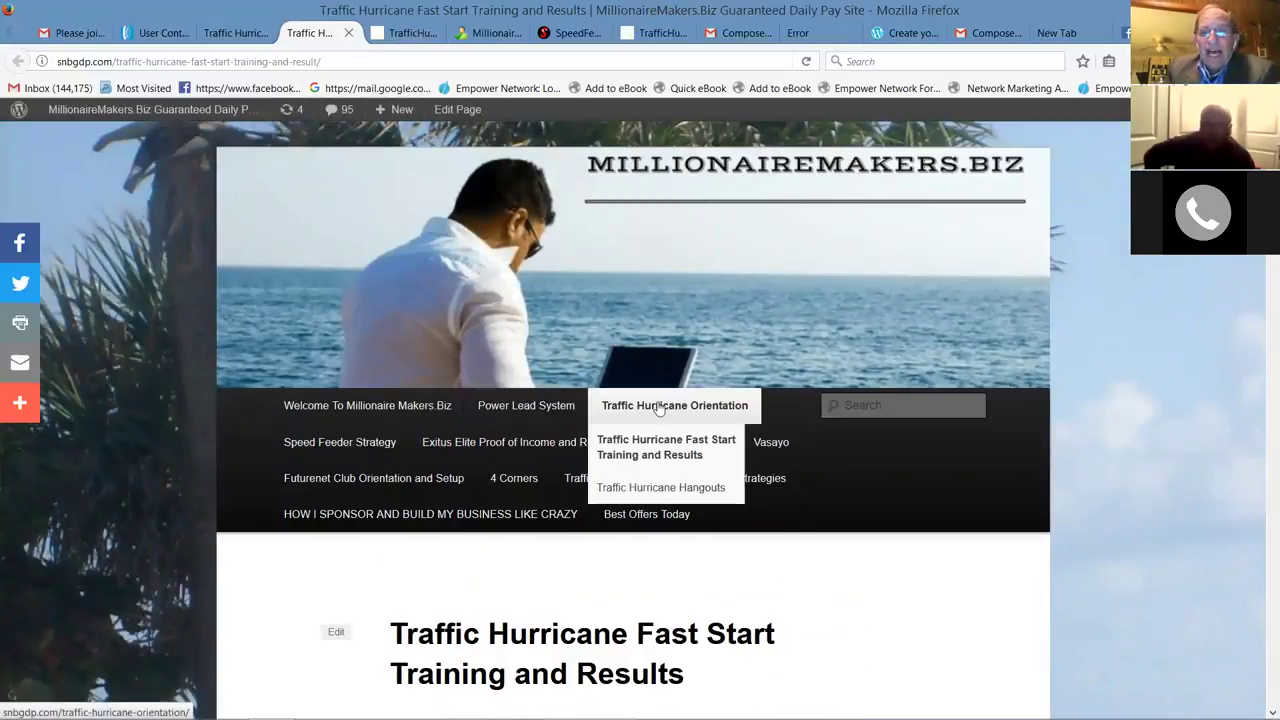
# Step: Open Speed Feeder Strategy and reload it with an autocompleted ?afid affiliate parameter
pyautogui.click(320, 447)
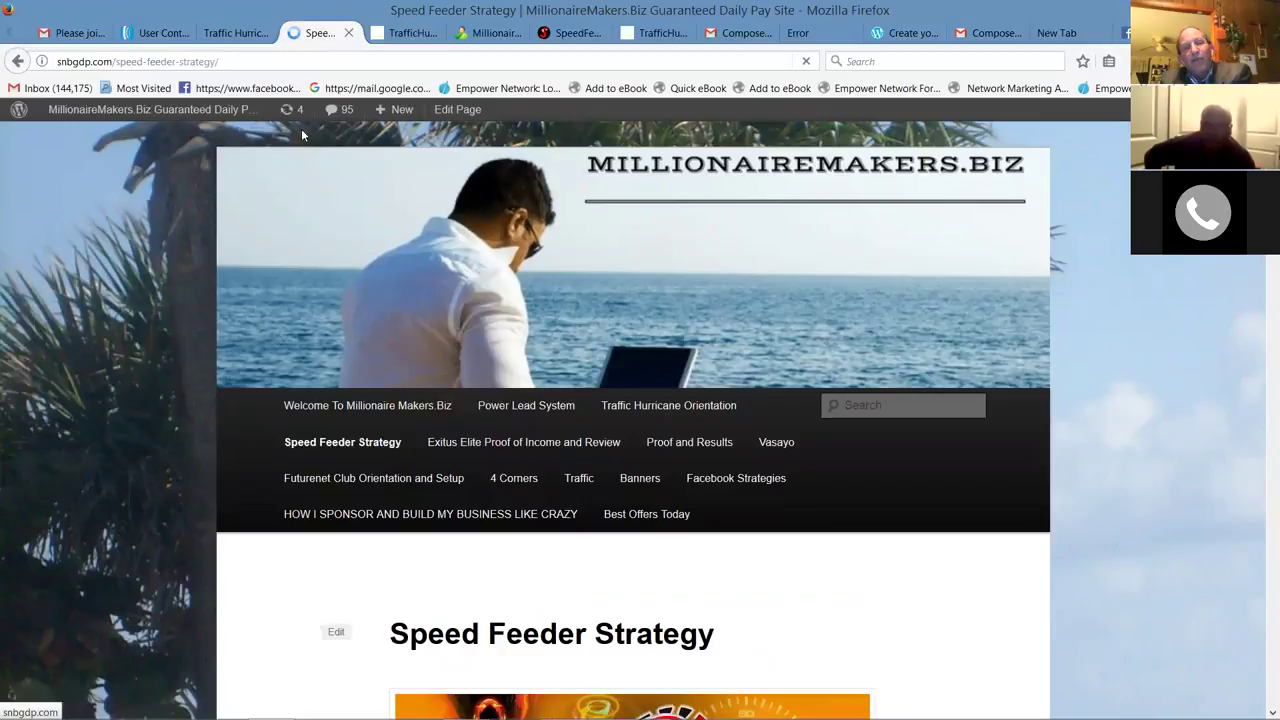
pyautogui.click(240, 61)
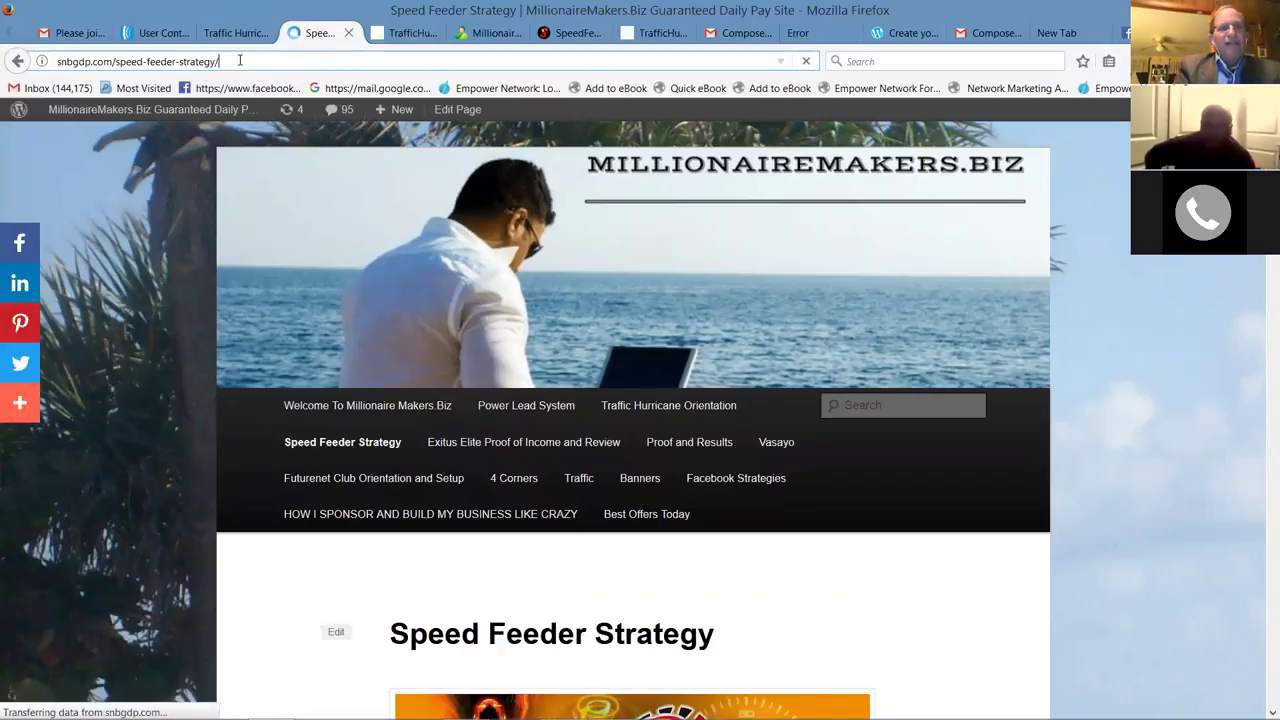
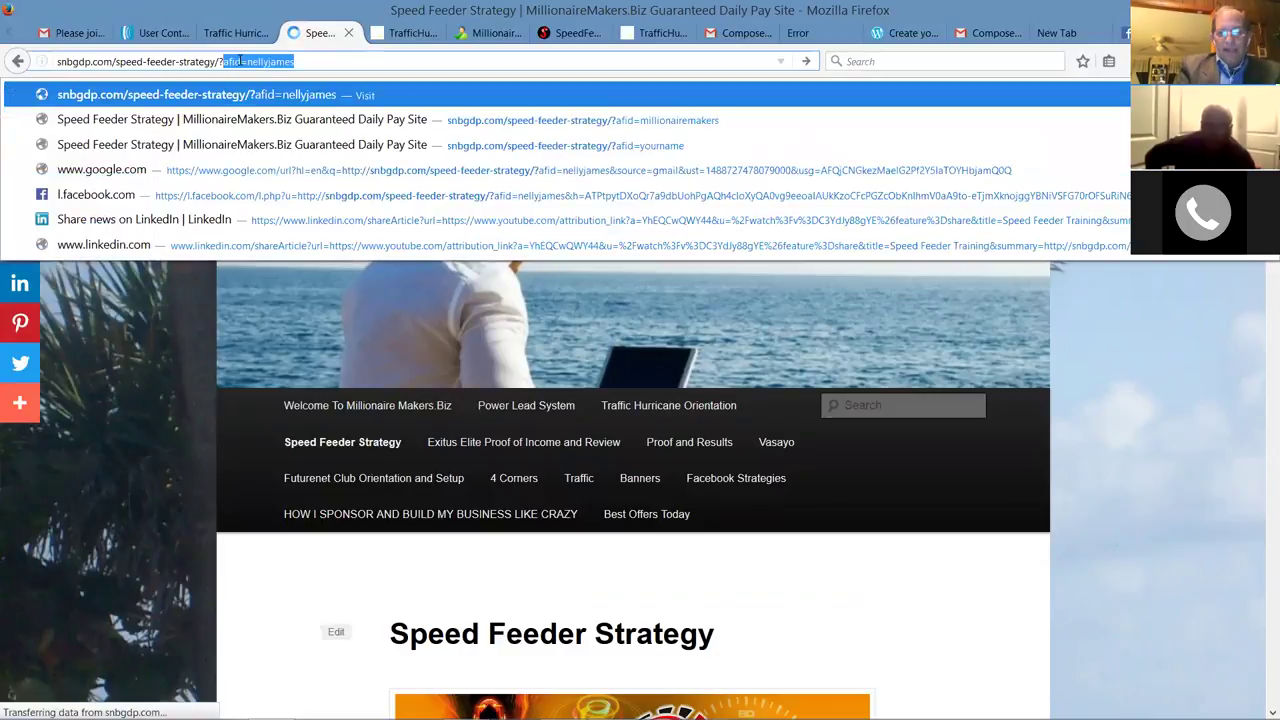
pyautogui.press('Return')
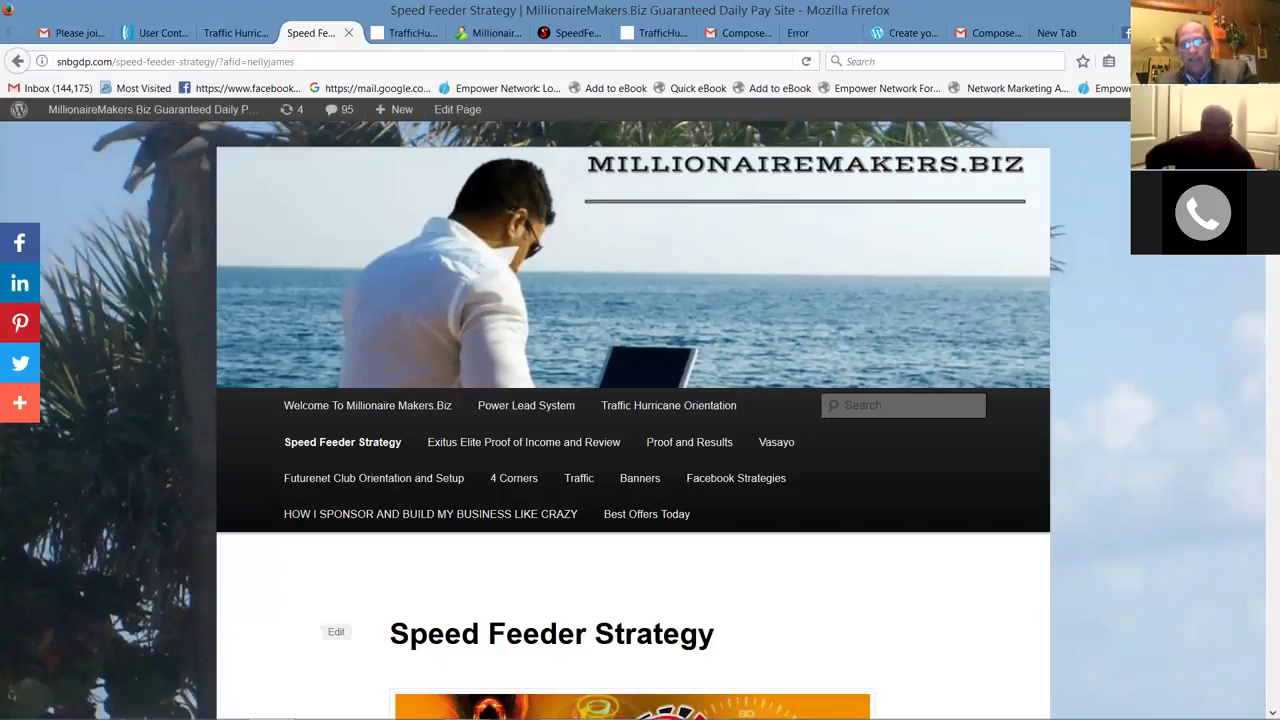
pyautogui.scroll(-2, 640, 420)
pyautogui.scroll(-2, 640, 420)
pyautogui.scroll(-1, 640, 420)
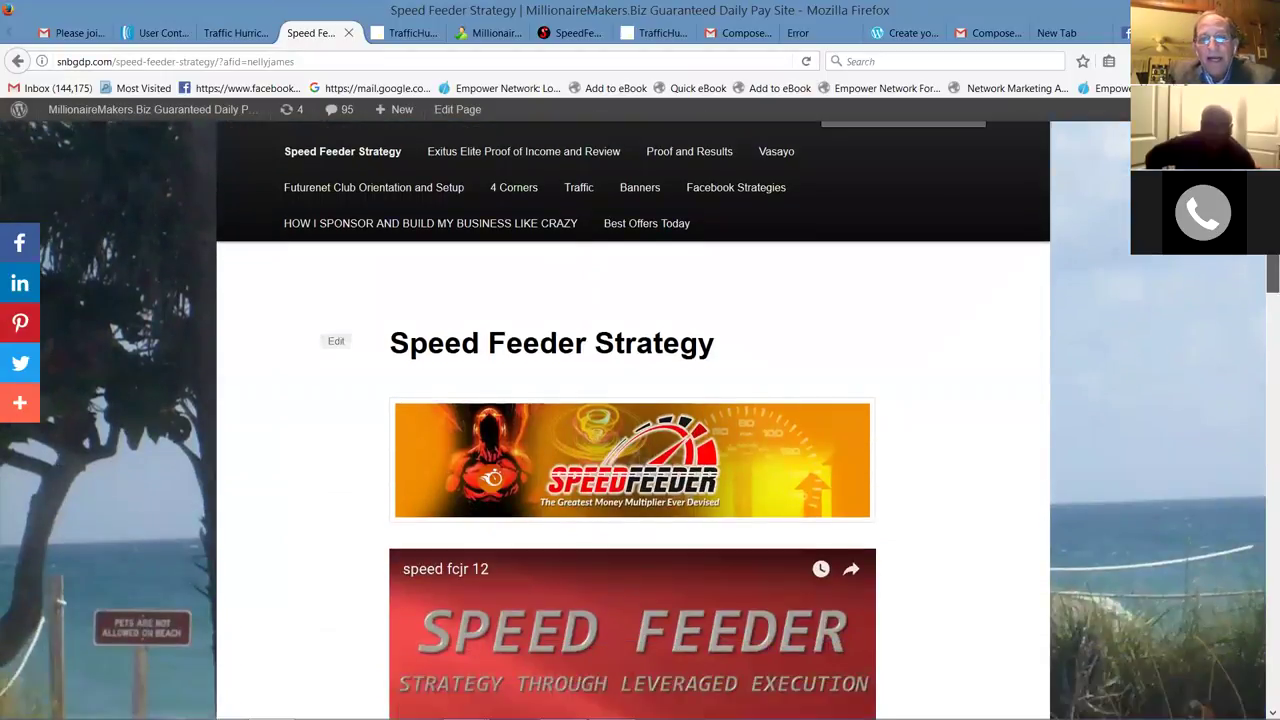
pyautogui.scroll(-3, 1262, 277)
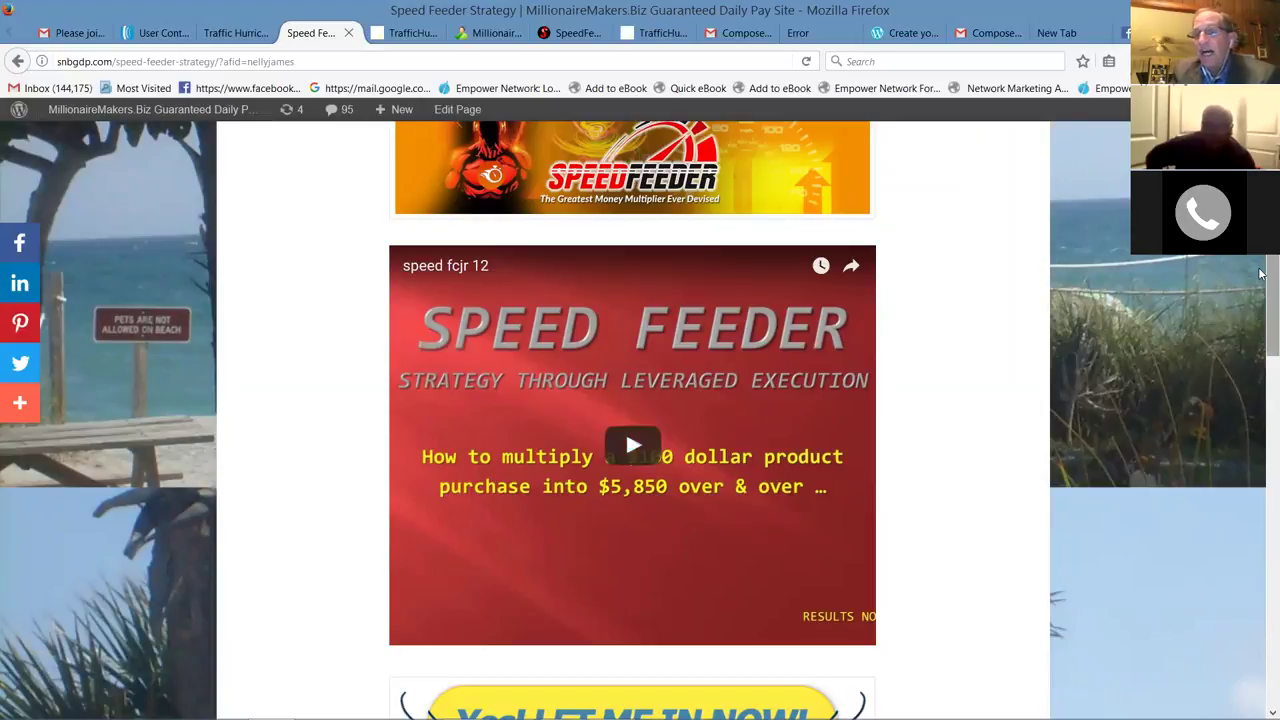
pyautogui.moveTo(1261, 275); pyautogui.dragTo(1261, 388)
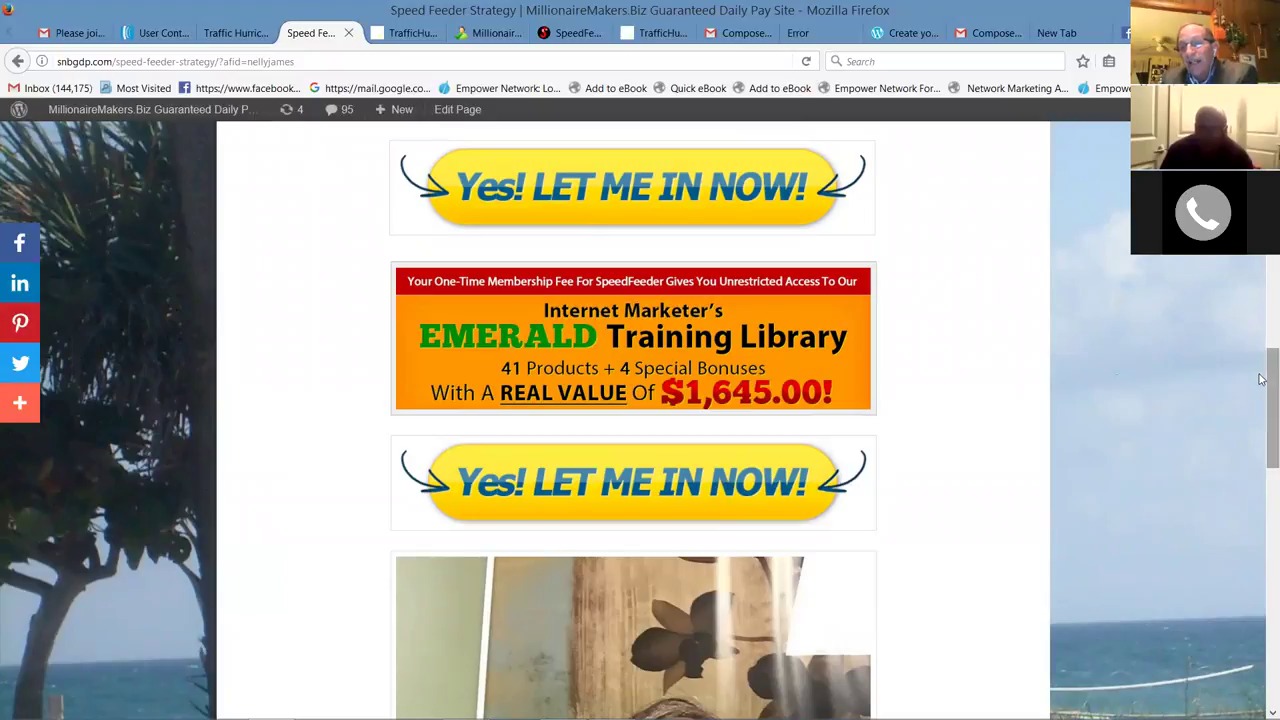
pyautogui.moveTo(1260, 380)
pyautogui.mouseDown()
pyautogui.moveTo(1260, 573)
pyautogui.moveTo(1266, 256)
pyautogui.mouseUp()
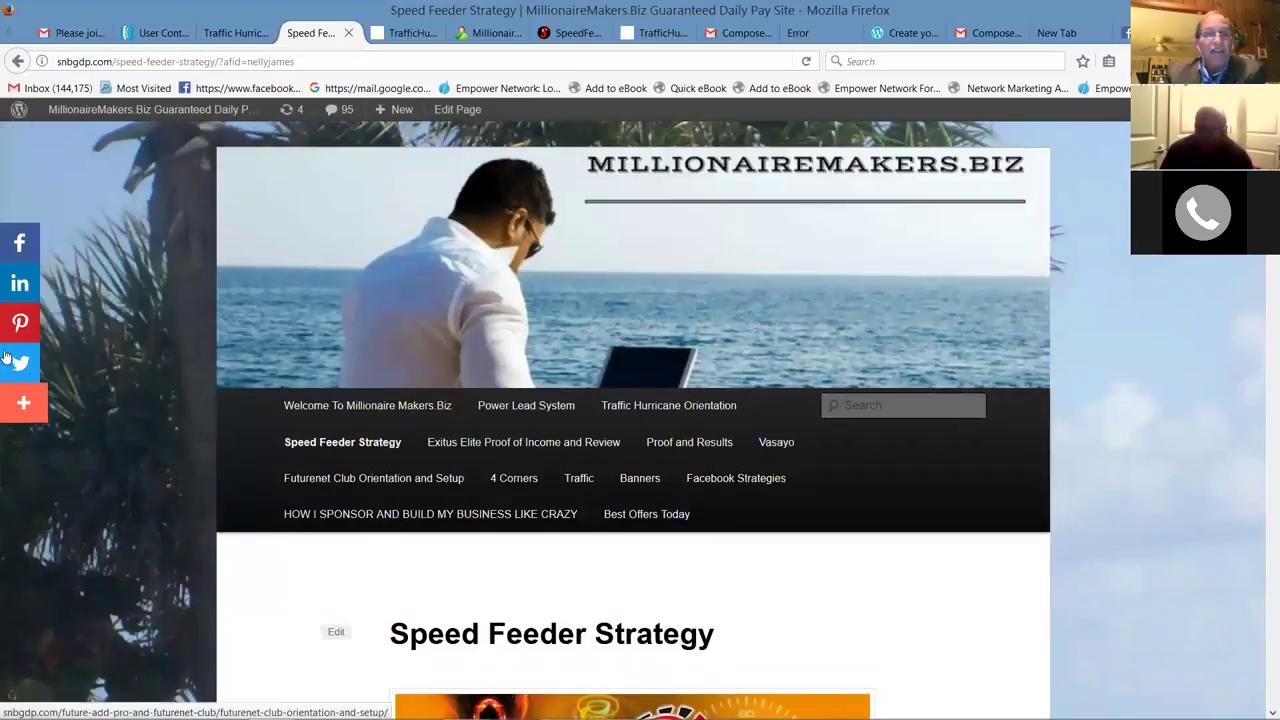
# Step: Close the Speed Feeder tab and the AWeber overview (2,960 subscribers), leaving the Traffic Hurricane Orientation page
pyautogui.click(349, 33)
pyautogui.click(155, 33)
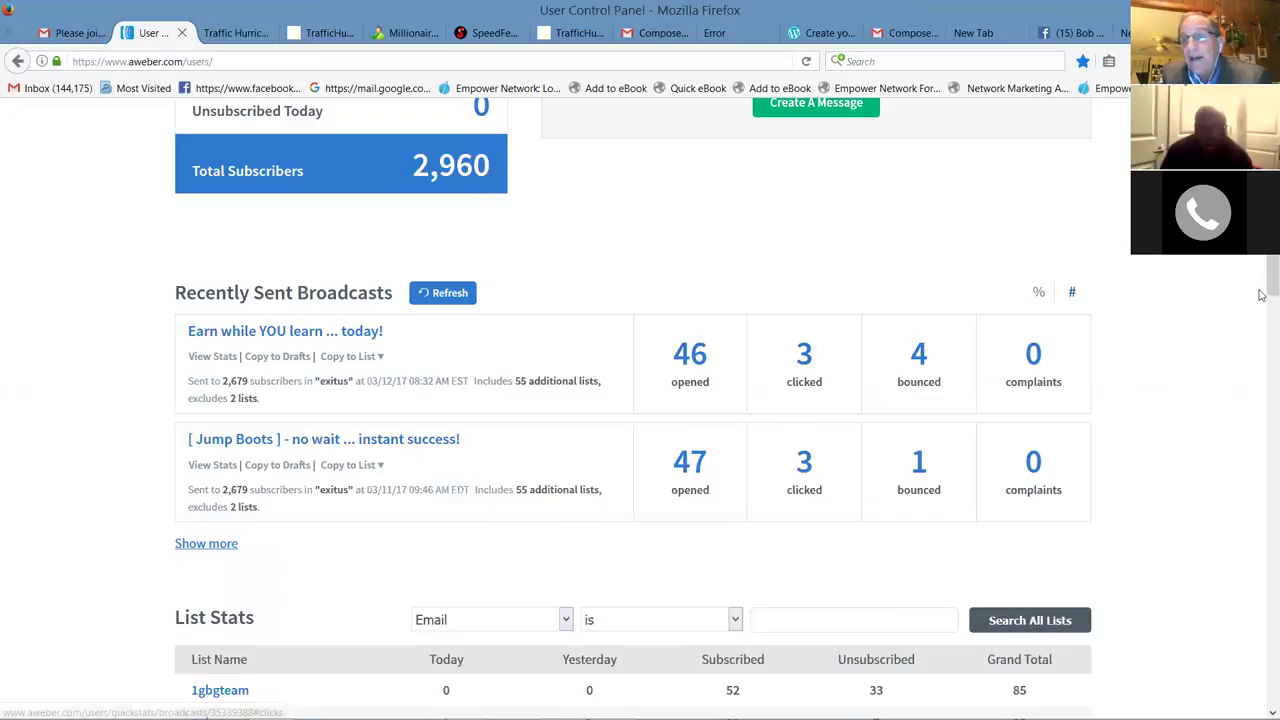
pyautogui.moveTo(1262, 270); pyautogui.dragTo(1262, 150)
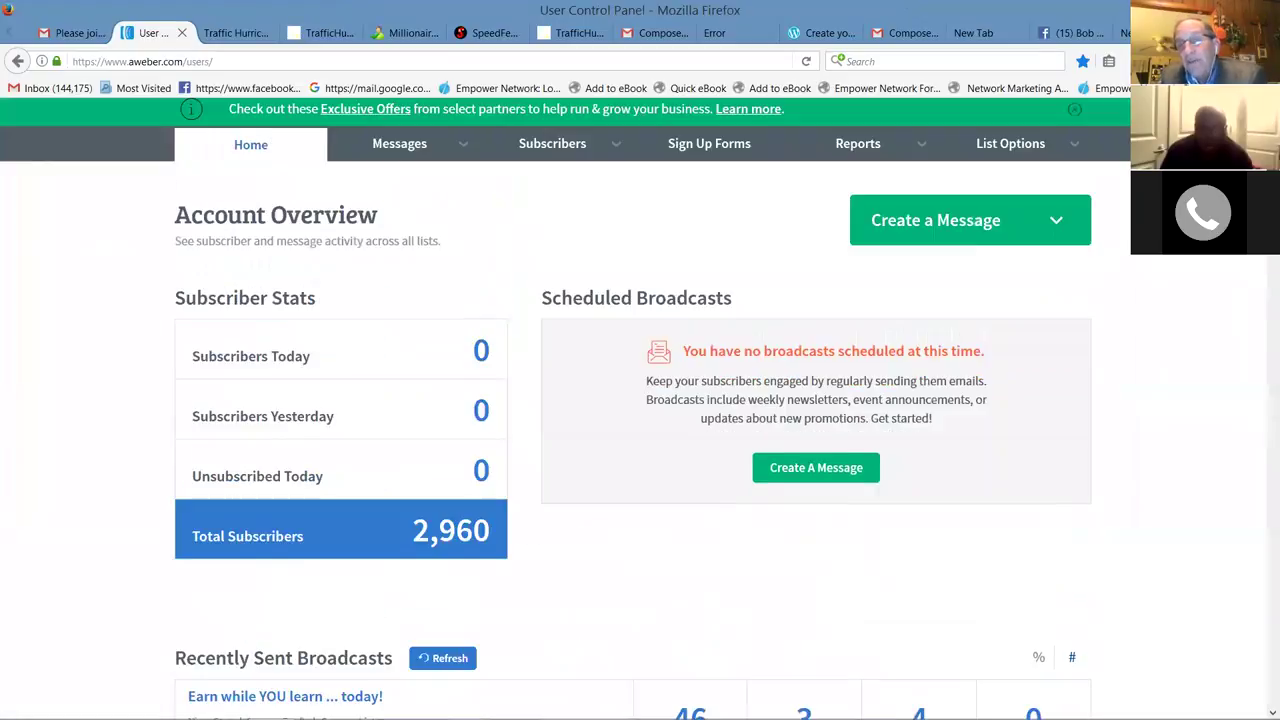
pyautogui.click(180, 33)
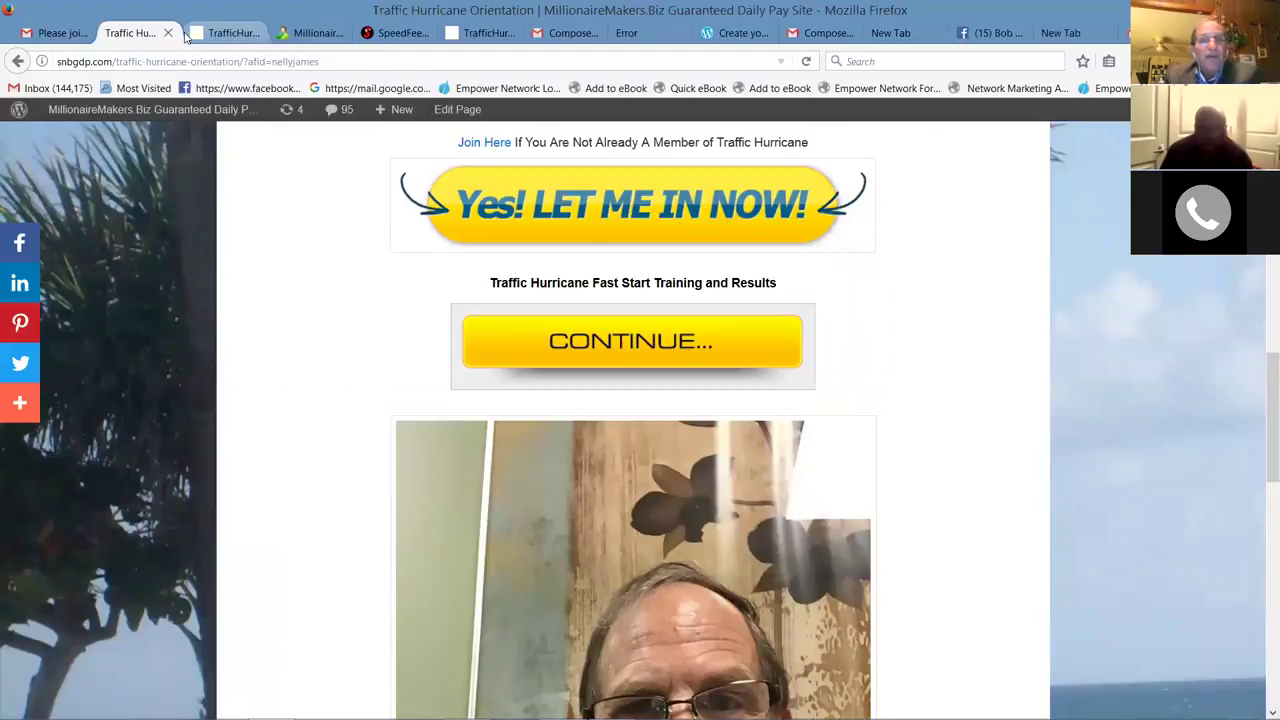
# Step: Search Facebook for 'plan' to reach the planet millionaire success group results, discarding the draft post
pyautogui.click(1015, 34)
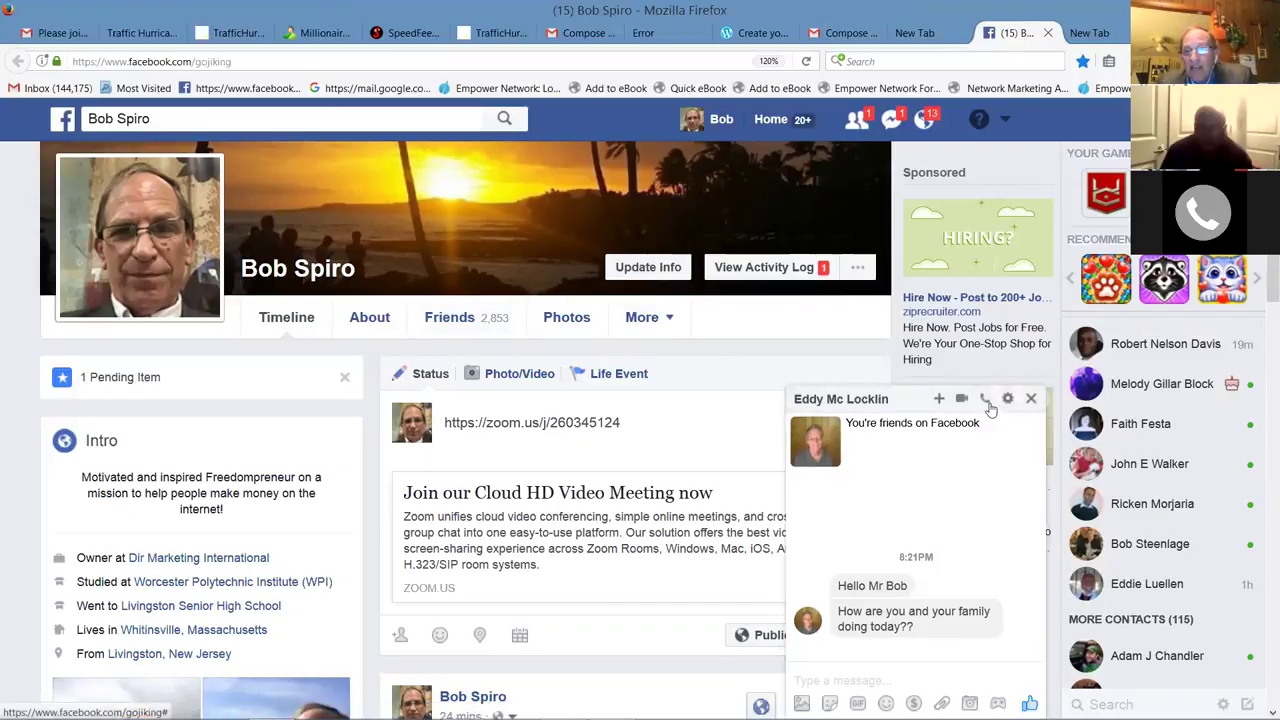
pyautogui.click(1031, 398)
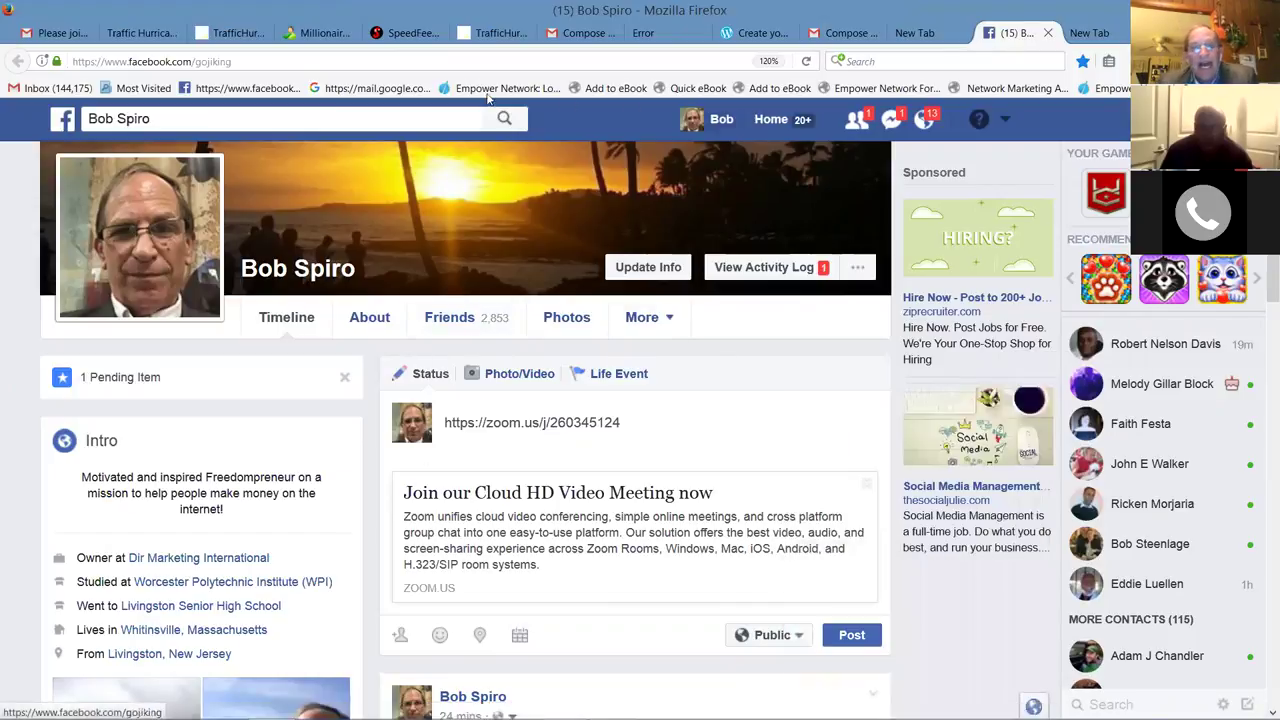
pyautogui.click(297, 122)
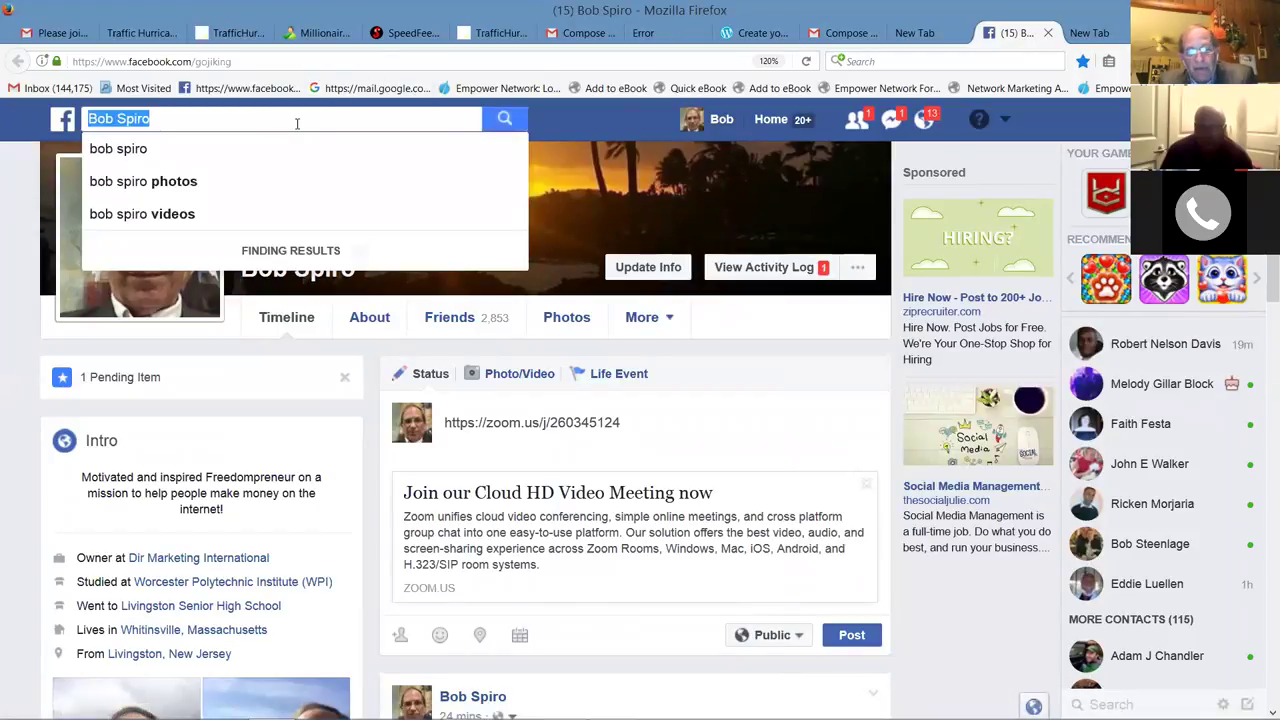
pyautogui.write('plan')
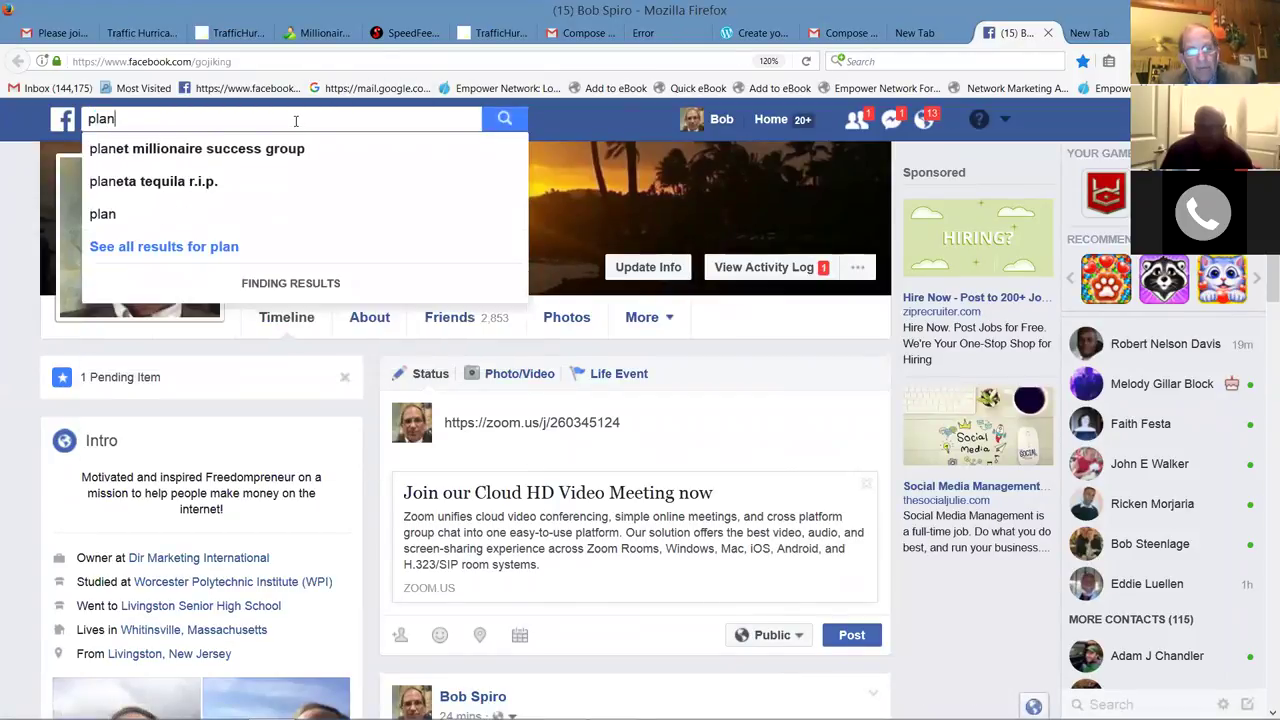
pyautogui.click(285, 152)
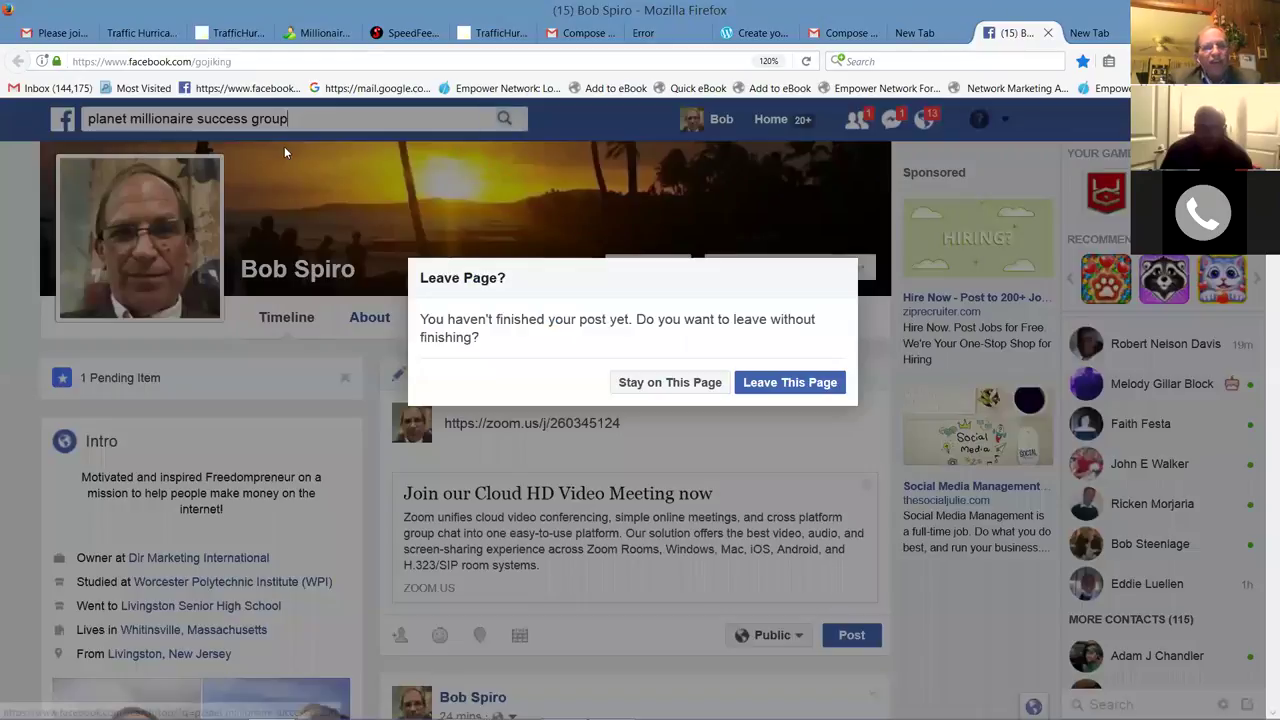
pyautogui.click(824, 385)
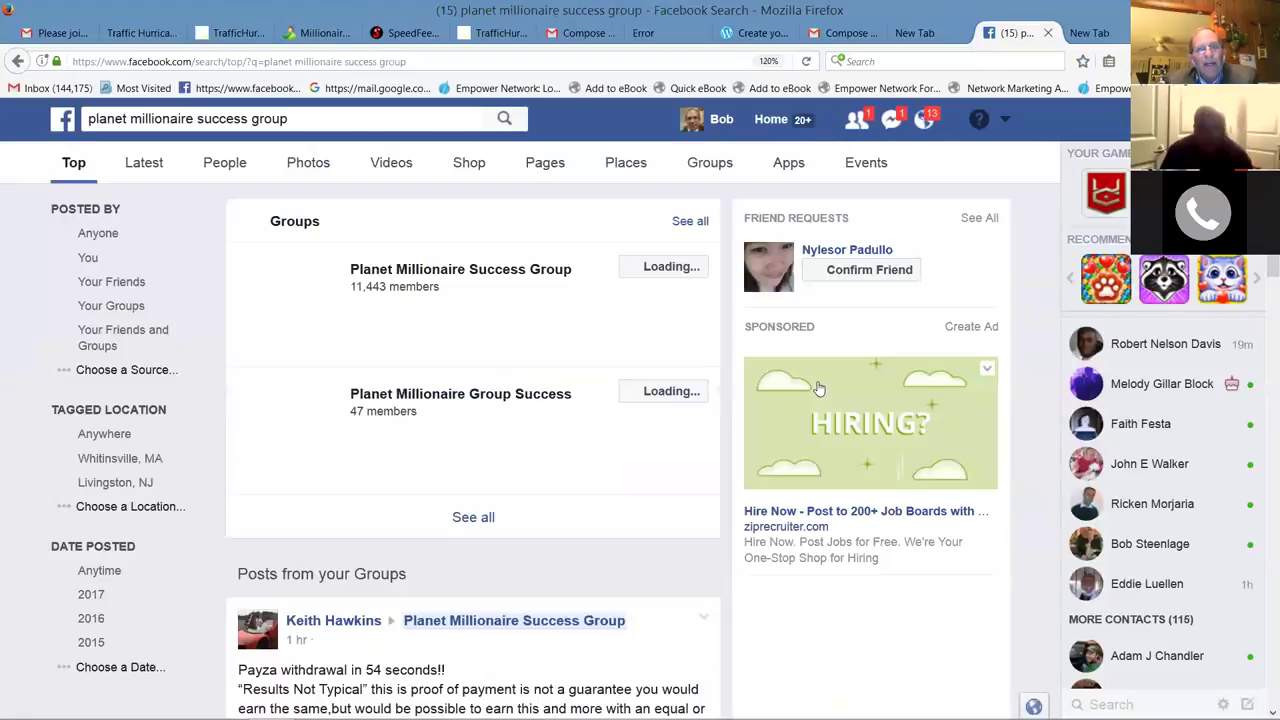
# Step: Open the Planet Millionaire Success Group page and scroll to its welcome post and rules
pyautogui.click(490, 271)
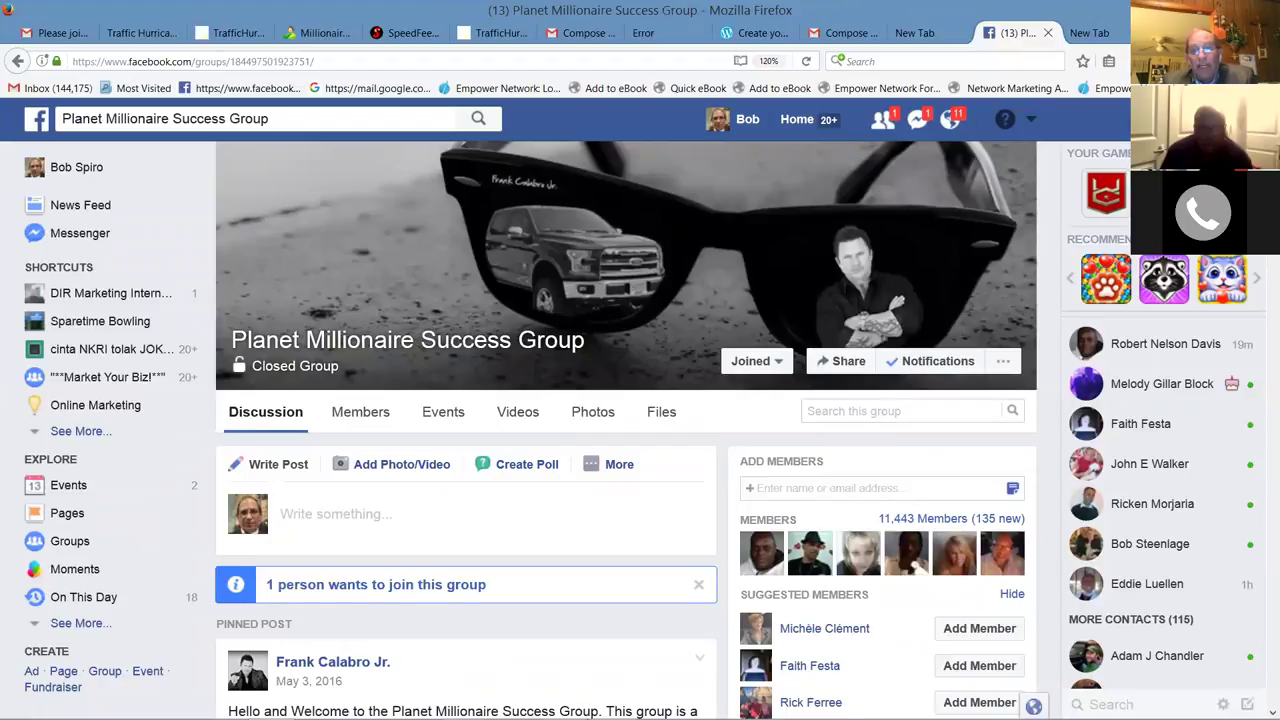
pyautogui.scroll(-3, 626, 430)
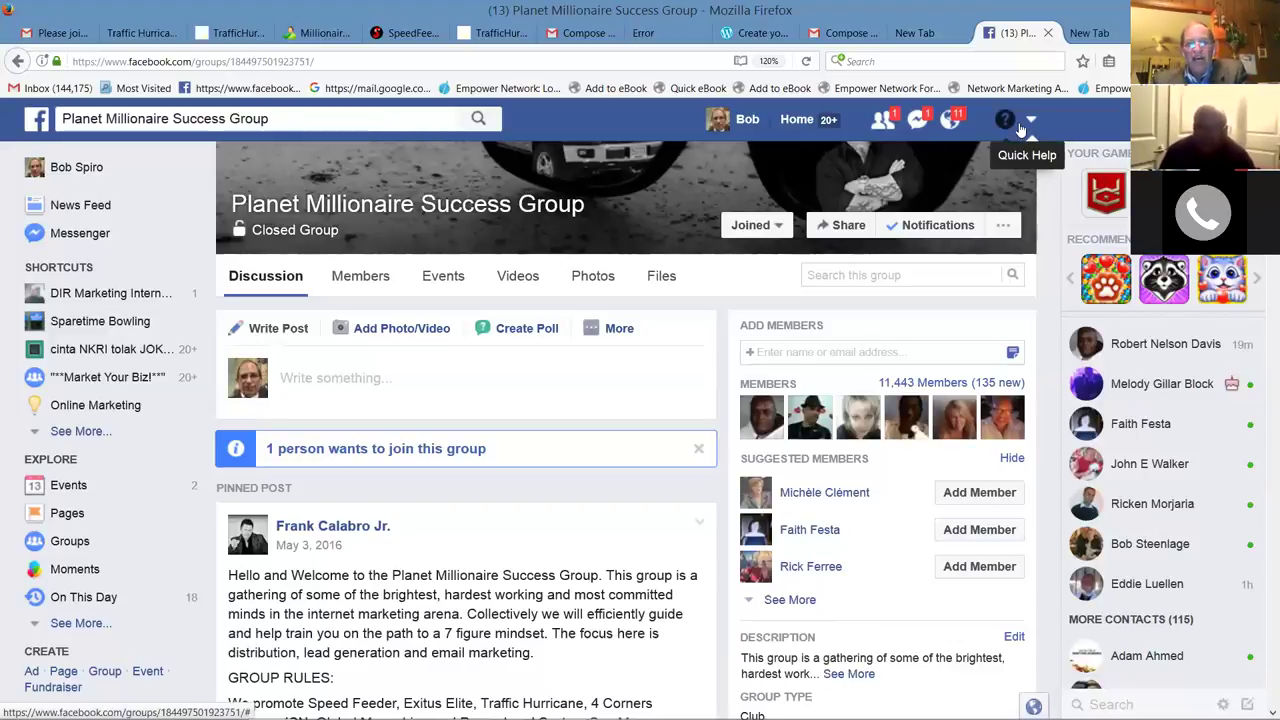
# Step: Reach the Your Groups list via the account menu's New Groups option
pyautogui.click(1029, 120)
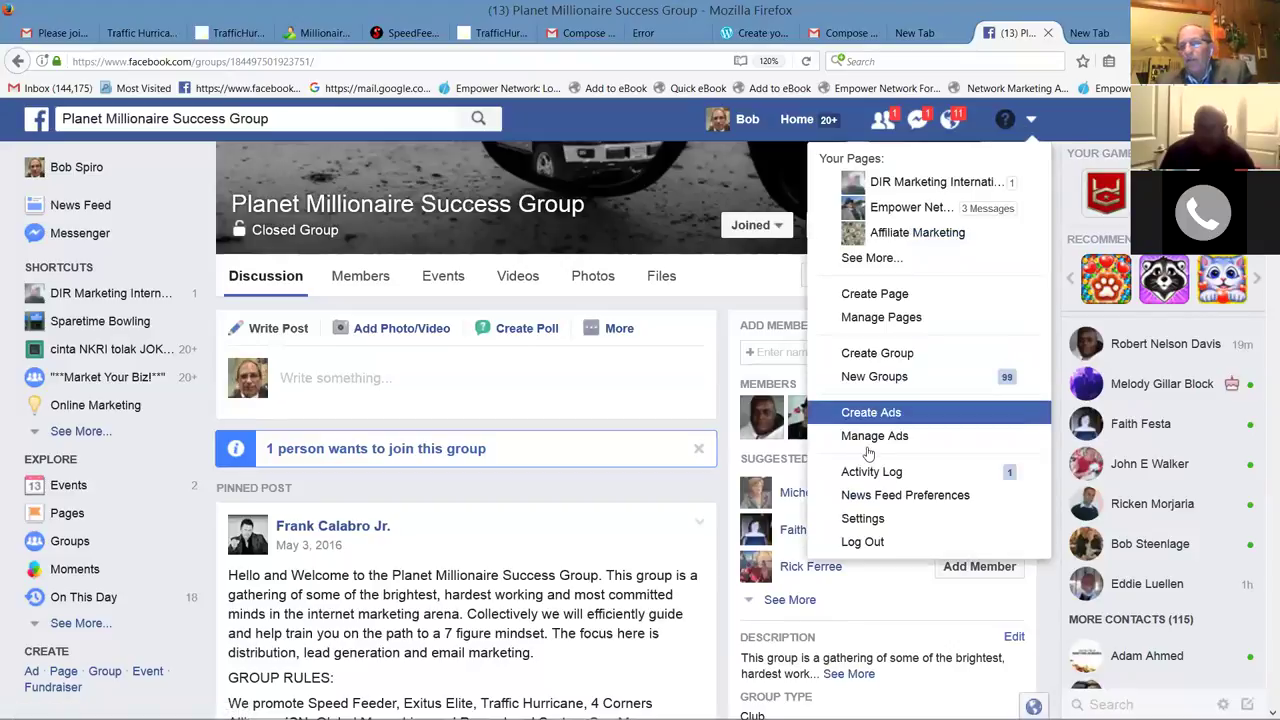
pyautogui.click(873, 378)
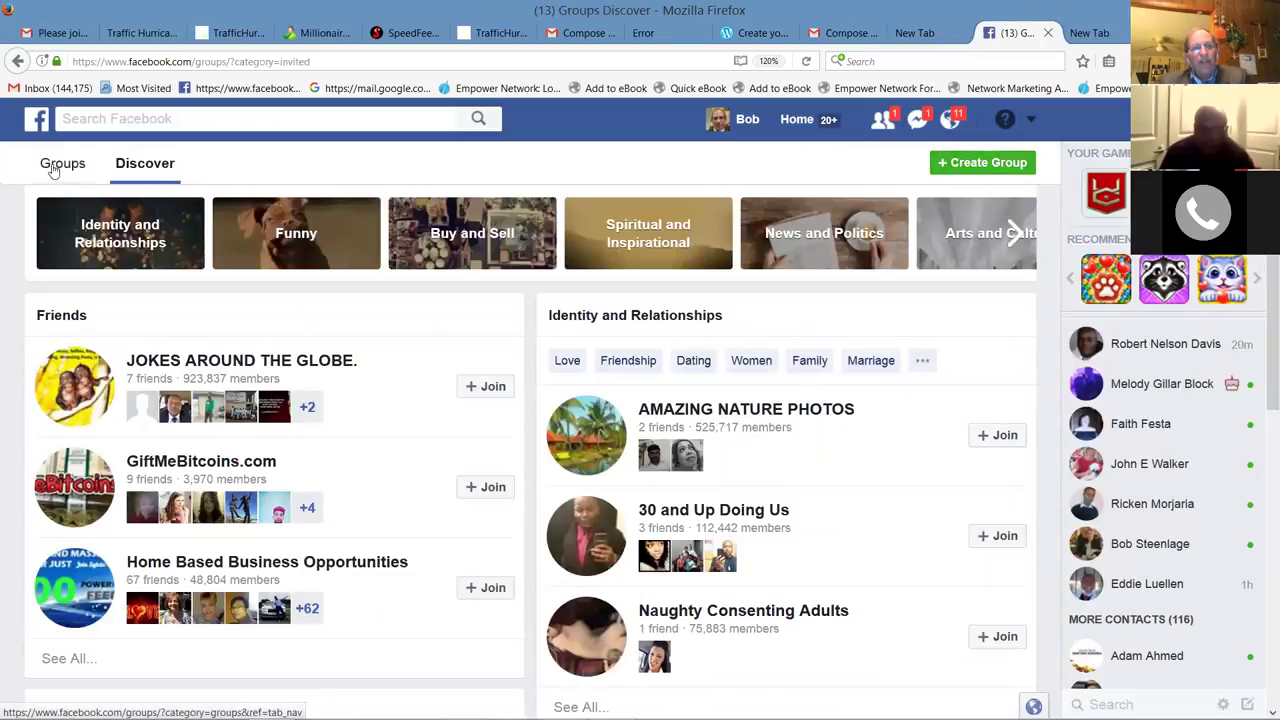
pyautogui.click(55, 170)
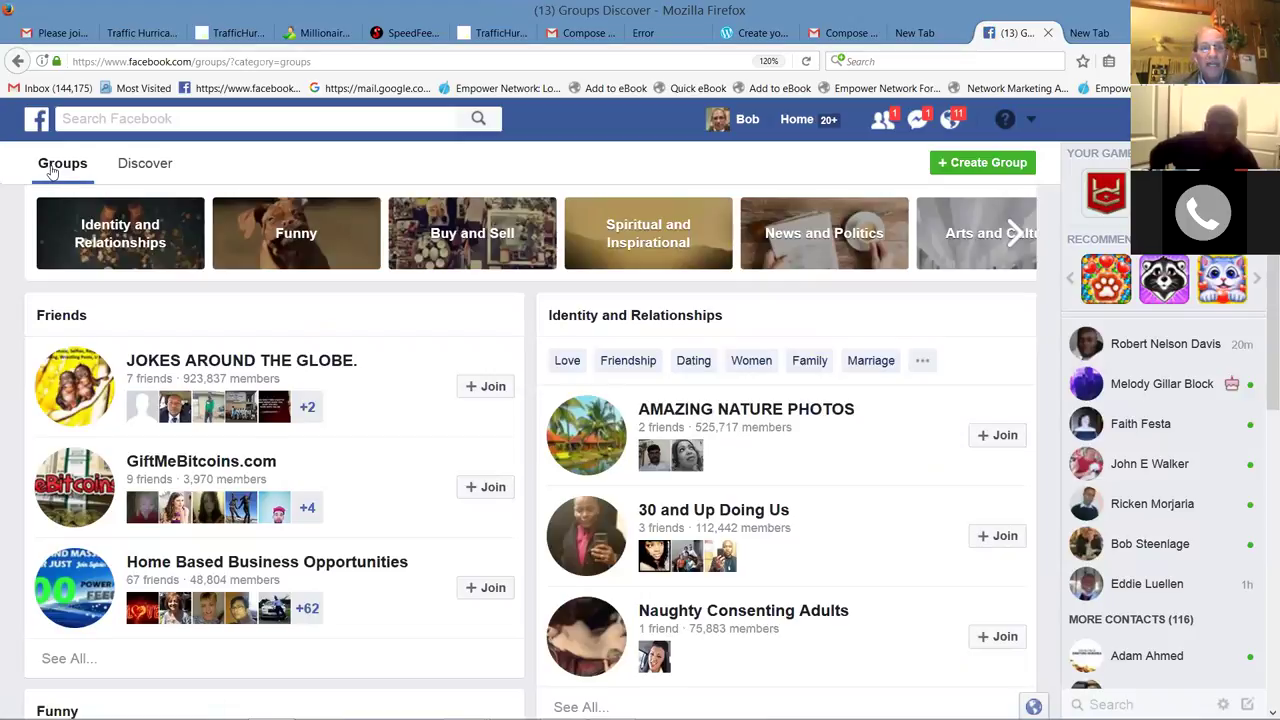
pyautogui.click(51, 171)
pyautogui.scroll(-5, 1260, 307)
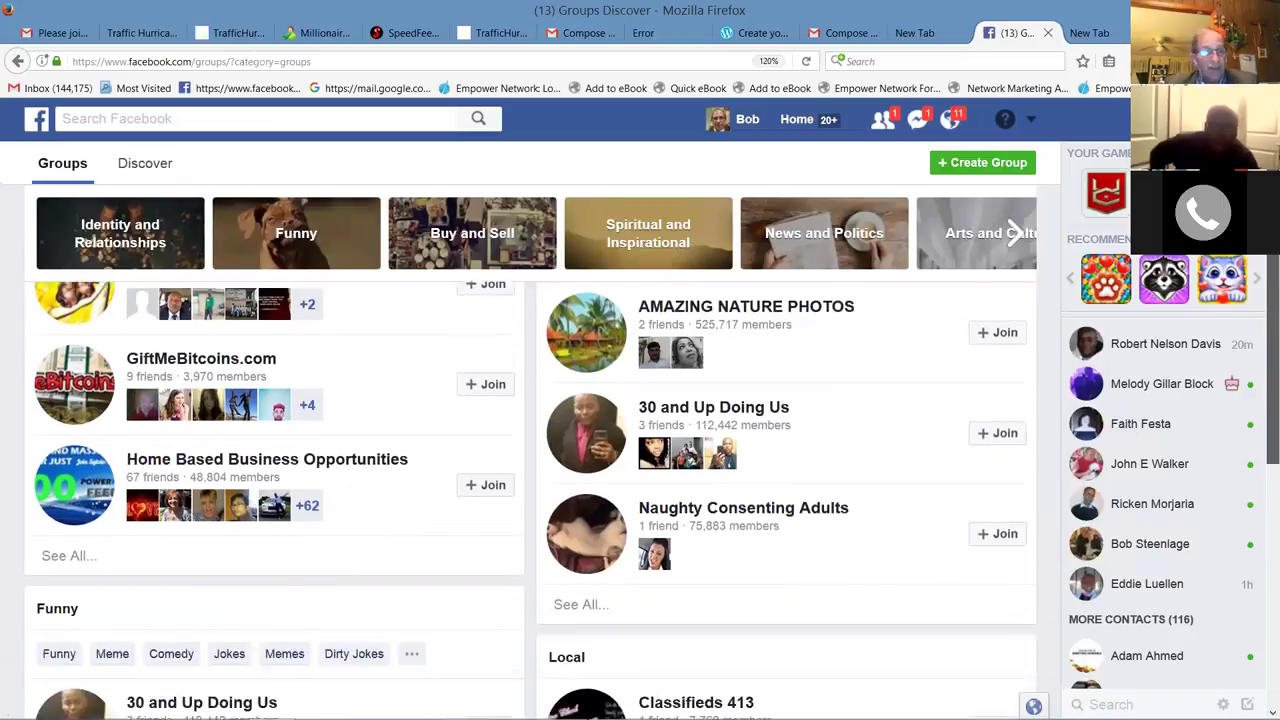
pyautogui.scroll(-4, 1260, 393)
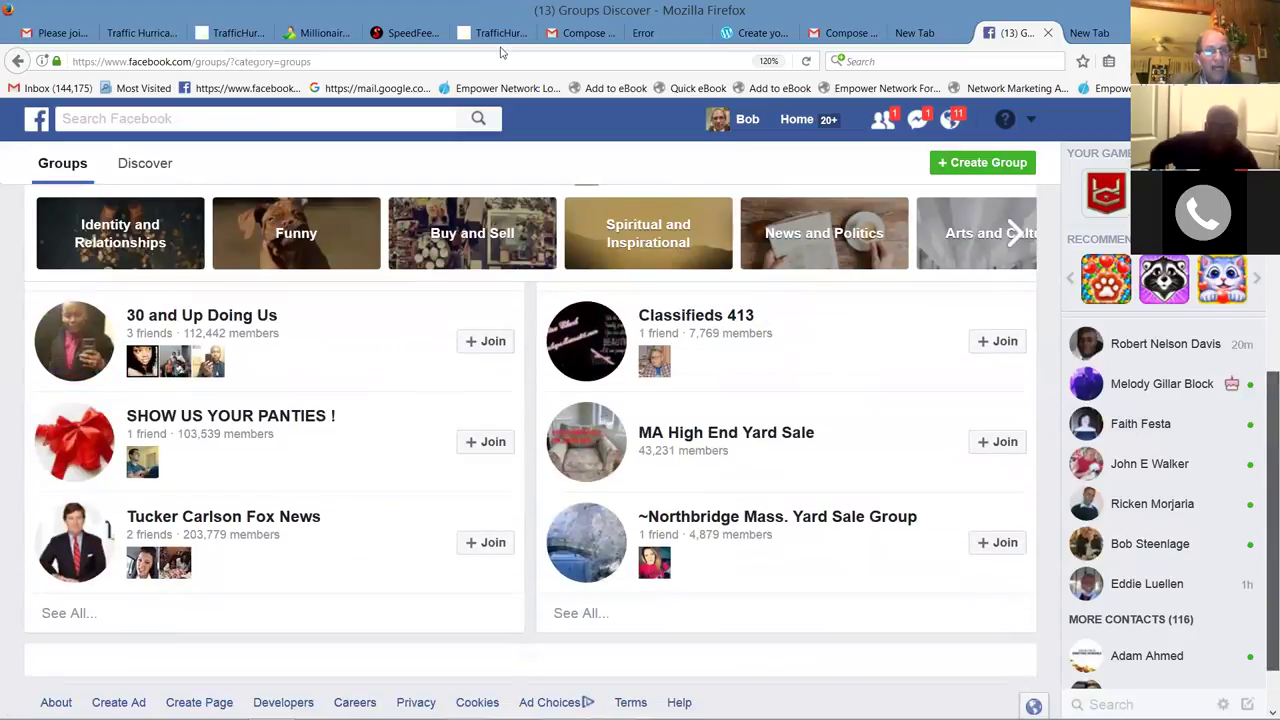
pyautogui.click(55, 172)
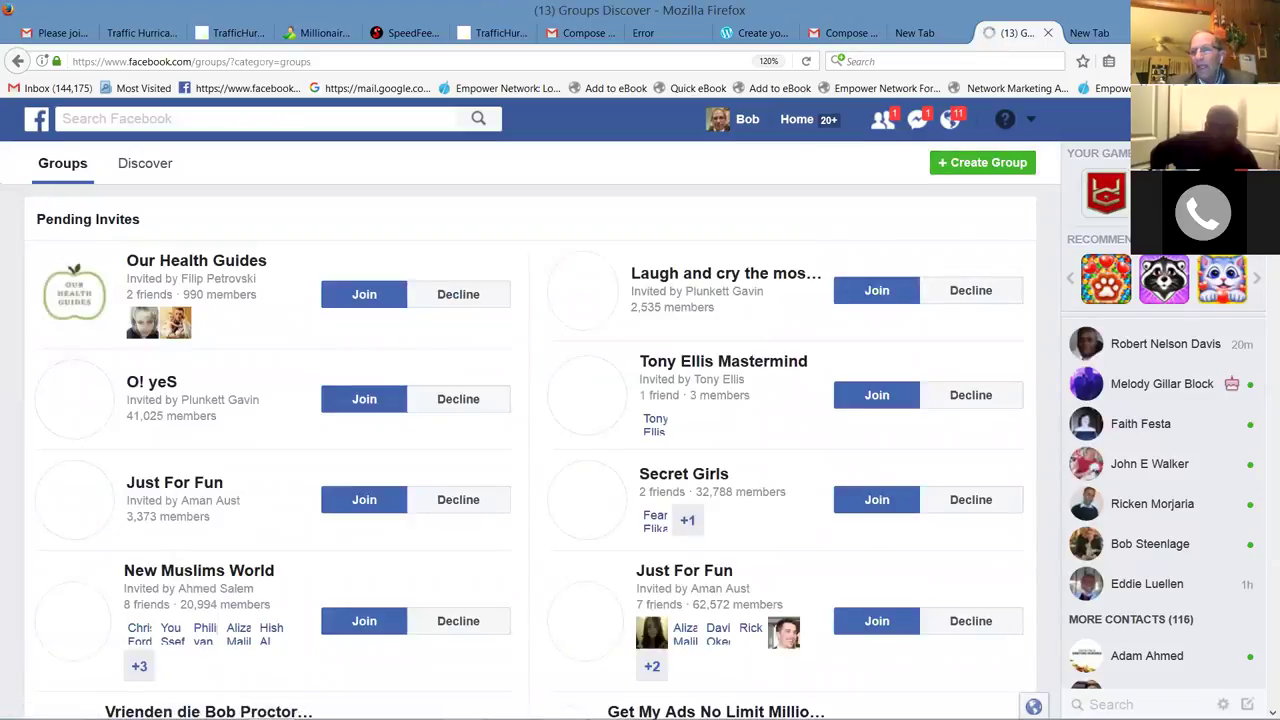
# Step: Open the 'I want to make money online' group from Your Groups in a new tab
pyautogui.scroll(-10, 1260, 385)
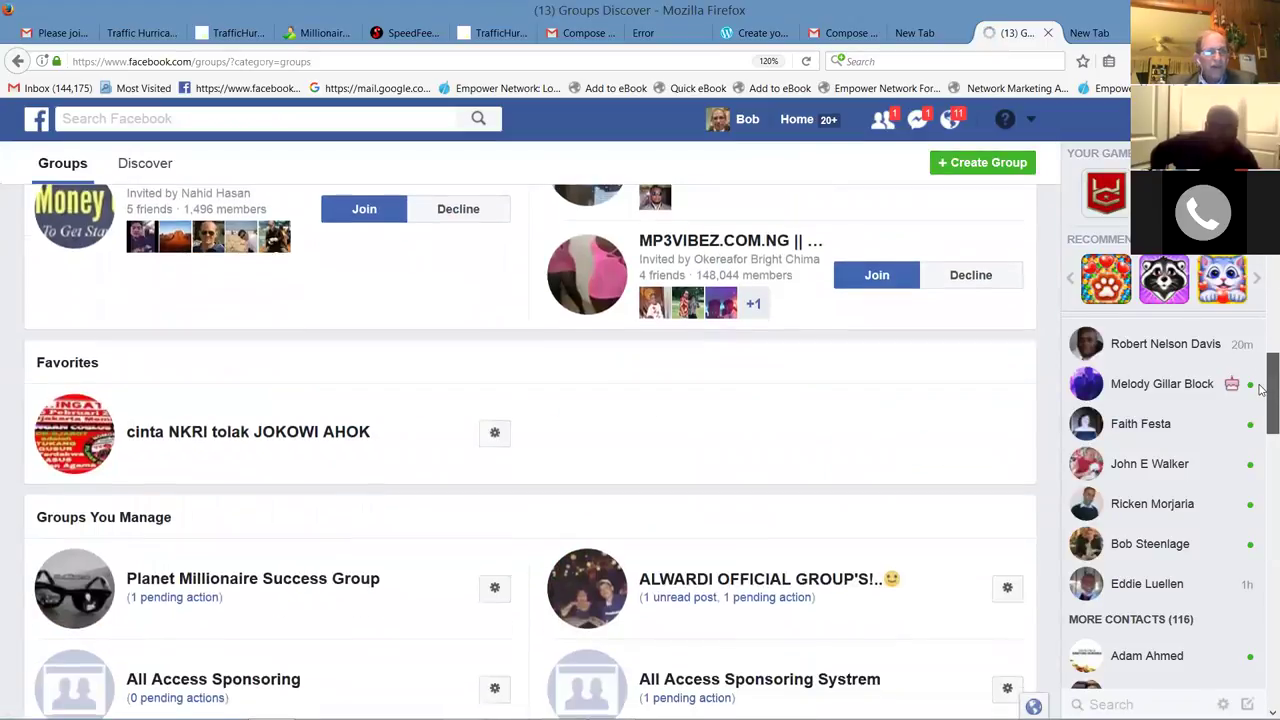
pyautogui.scroll(-10, 1260, 470)
pyautogui.scroll(3, 1262, 450)
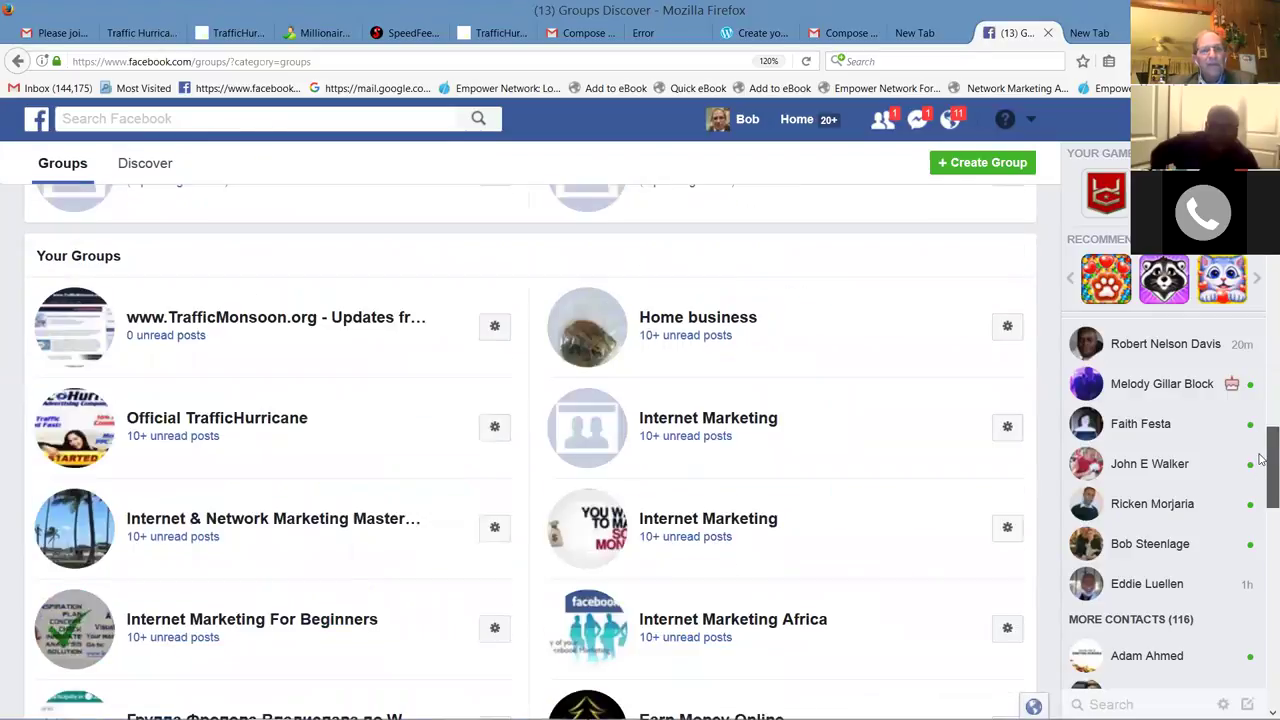
pyautogui.moveTo(1262, 458); pyautogui.dragTo(1262, 503)
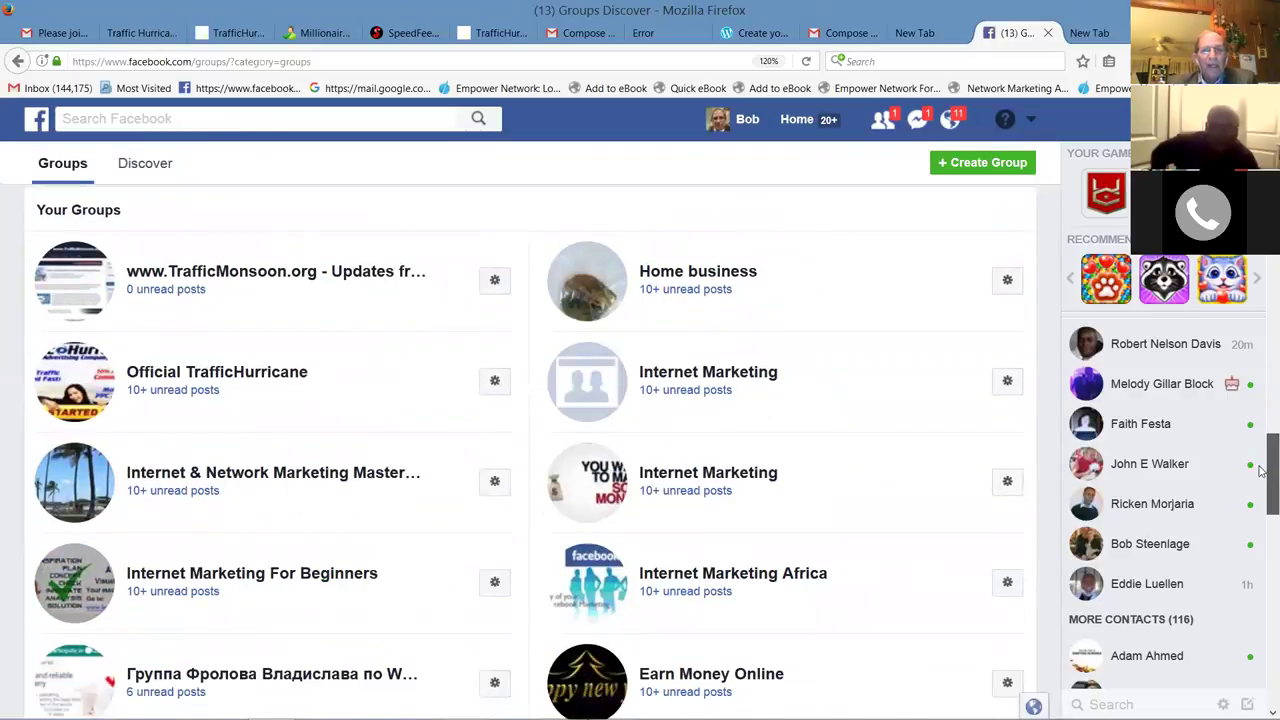
pyautogui.scroll(-1, 1260, 503)
pyautogui.scroll(-1, 1260, 510)
pyautogui.scroll(-1, 1258, 540)
pyautogui.scroll(-1, 1248, 582)
pyautogui.scroll(-5, 1247, 588)
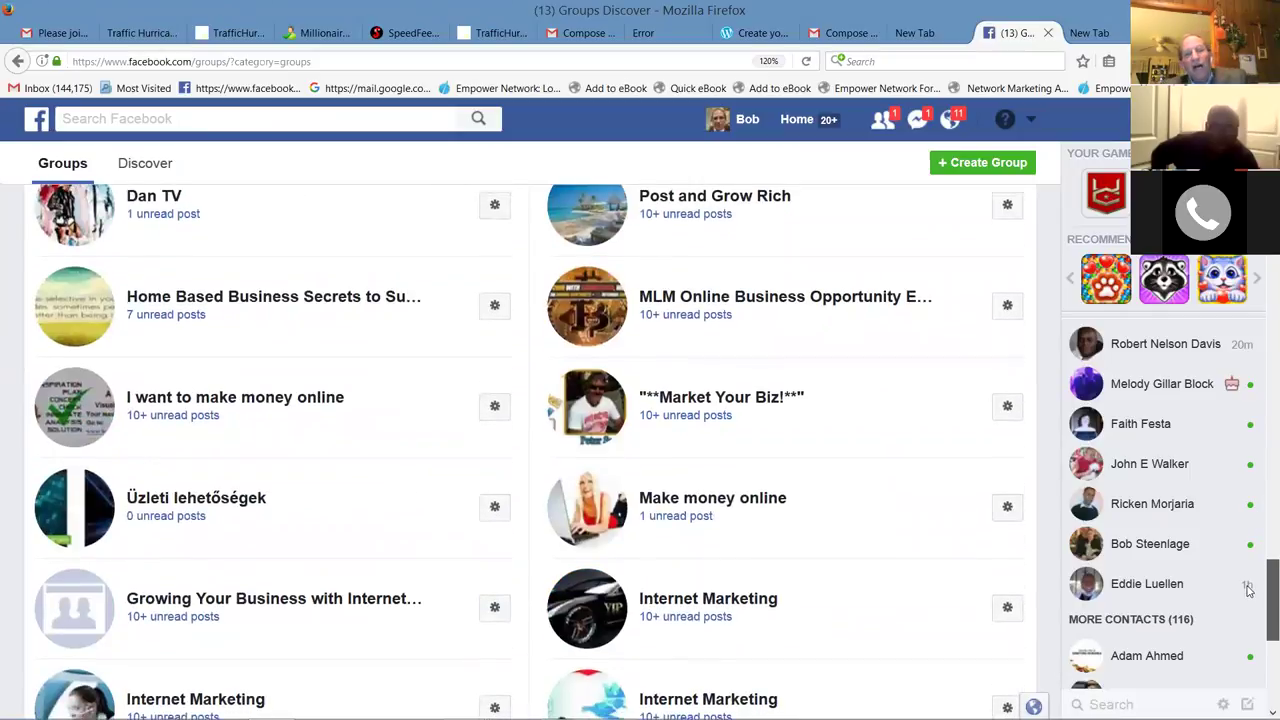
pyautogui.moveTo(273, 306)
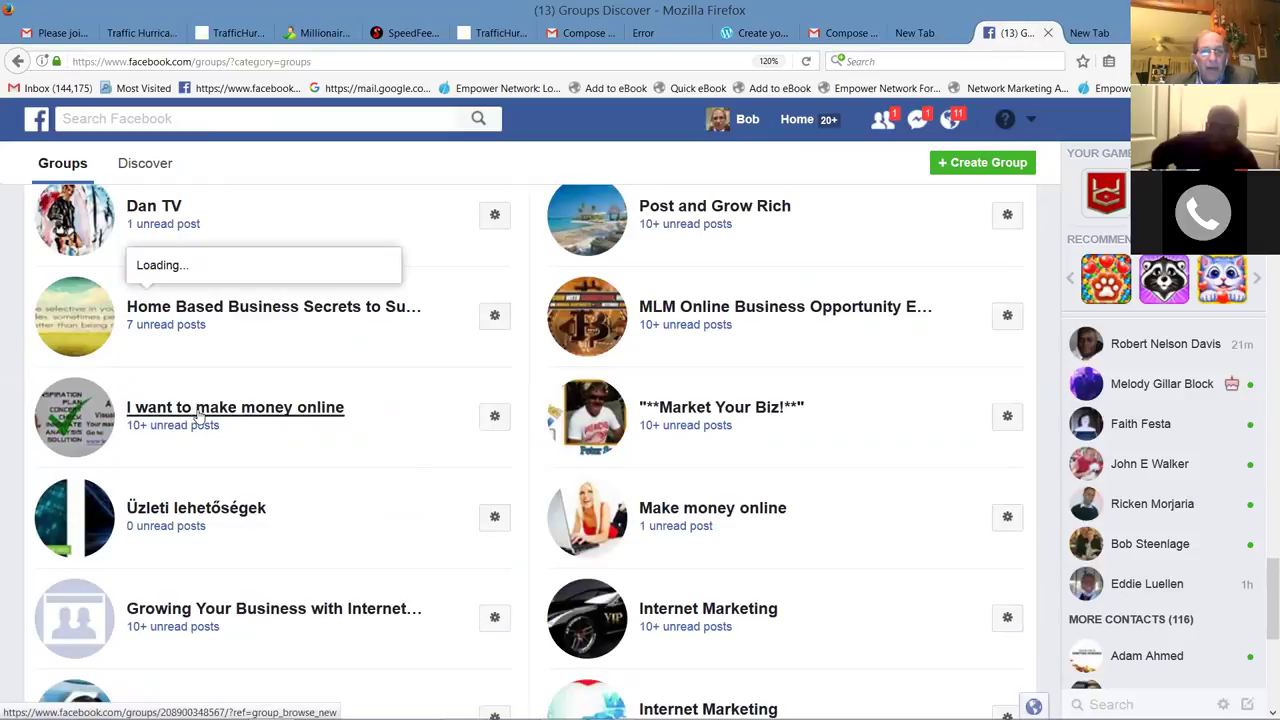
pyautogui.rightClick(200, 414)
pyautogui.click(229, 421)
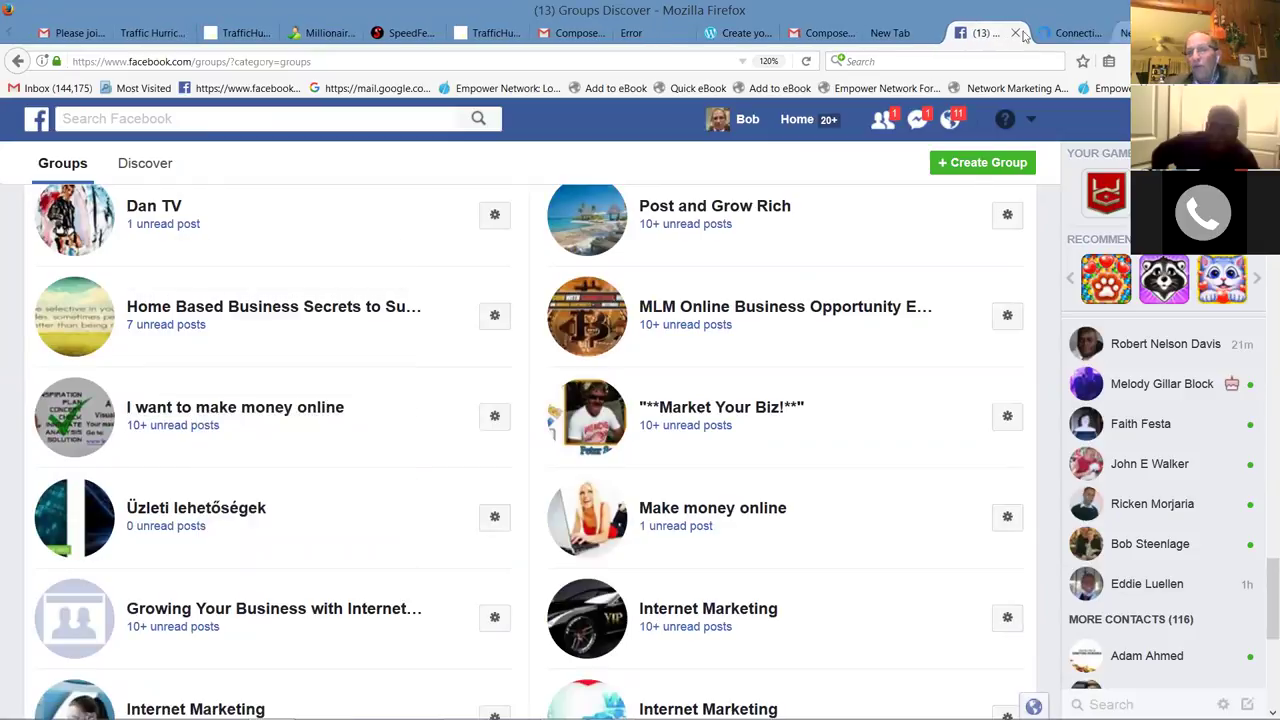
pyautogui.click(1058, 36)
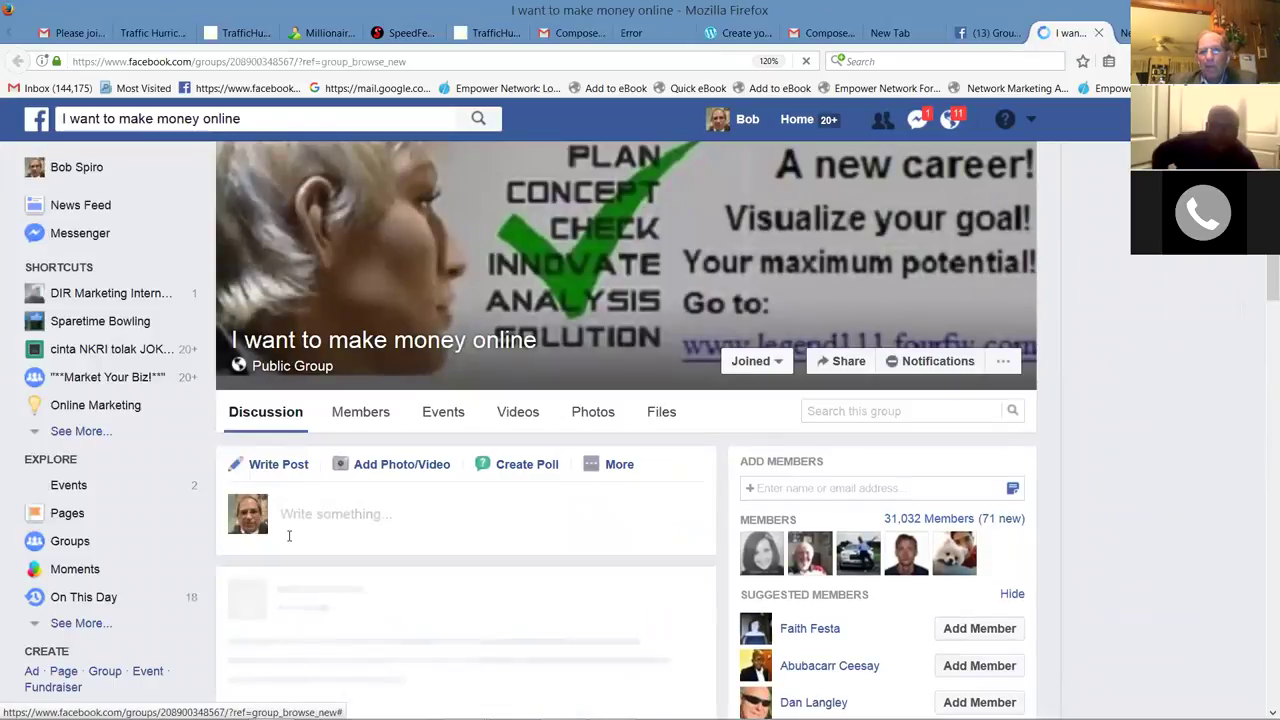
# Step: Start a group post, then bring up the Traffic Hurricane Orientation page to copy its URL
pyautogui.click(310, 512)
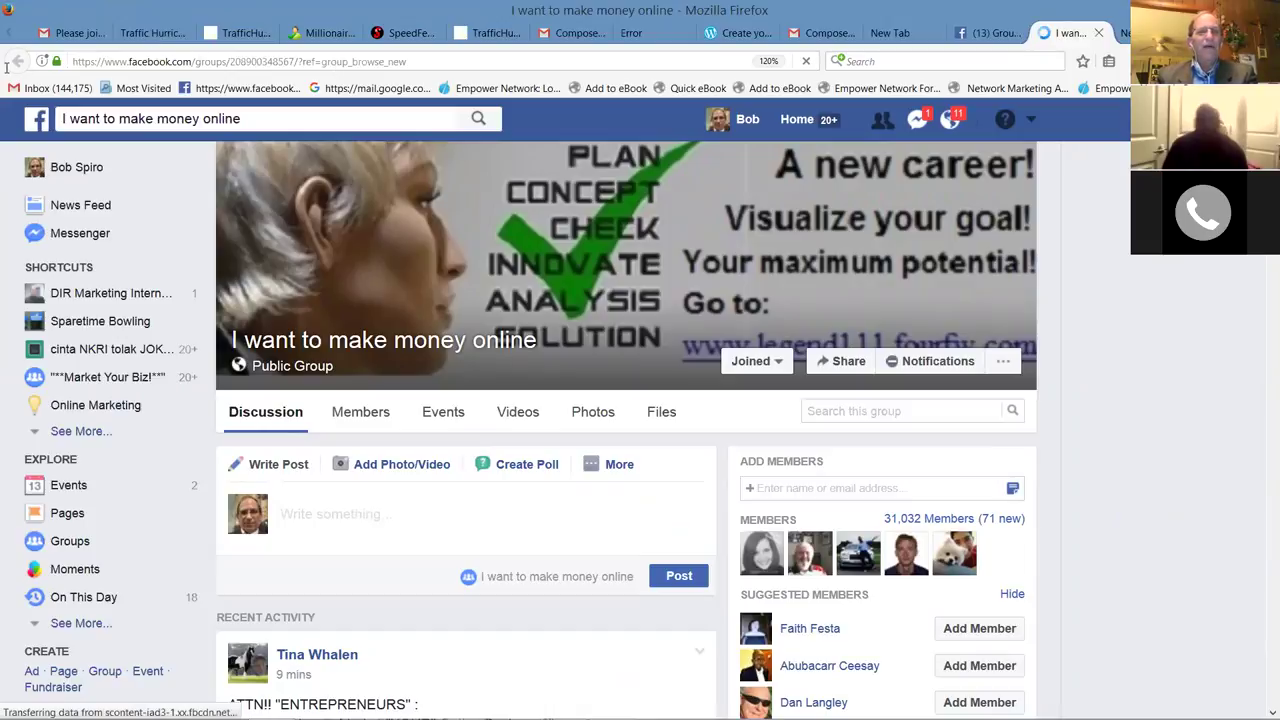
pyautogui.click(138, 33)
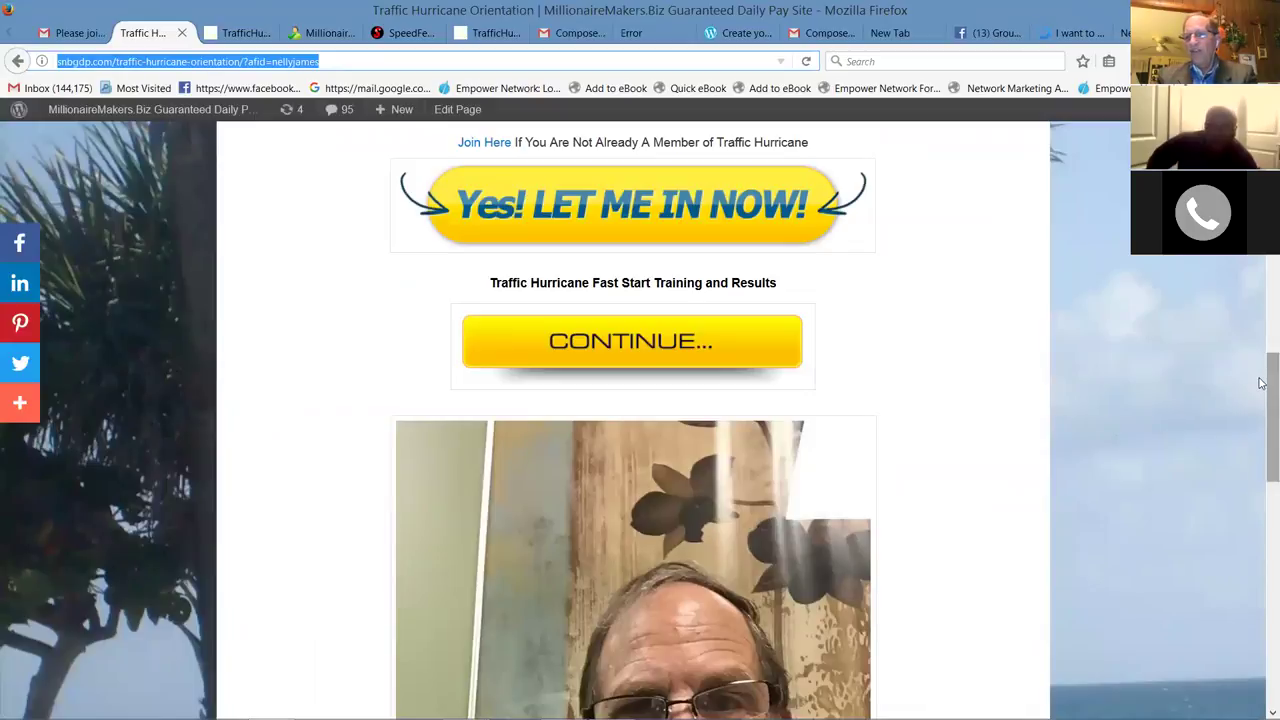
pyautogui.scroll(2, 1262, 383)
pyautogui.scroll(3, 1262, 383)
pyautogui.scroll(3, 1262, 383)
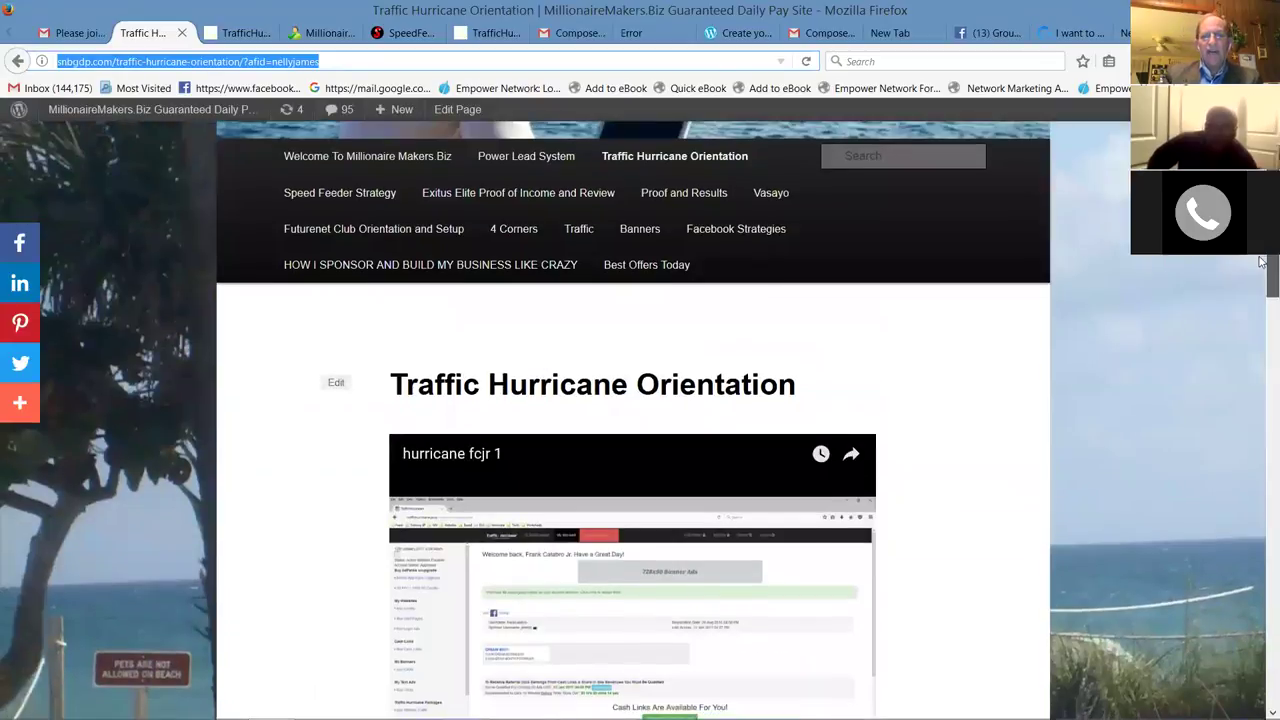
pyautogui.scroll(-3, 1262, 262)
pyautogui.scroll(2, 1262, 262)
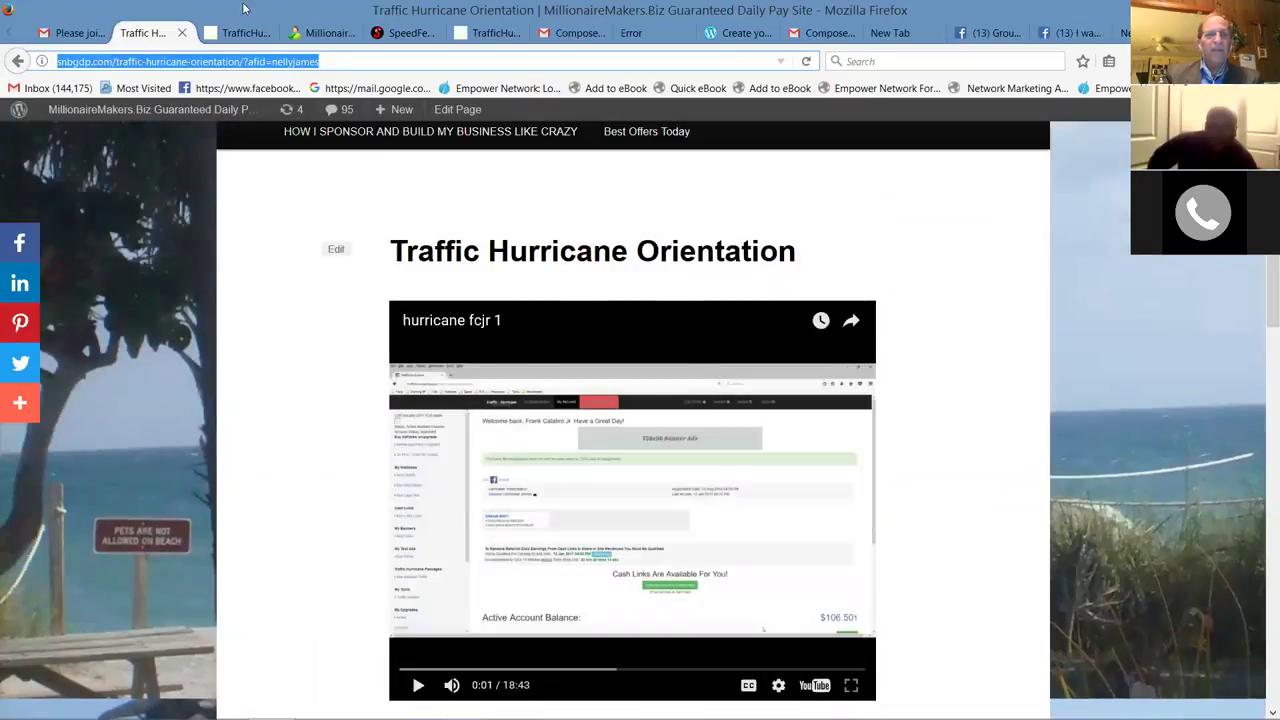
# Step: Post 'Learn how to market like the Pro' with the pasted orientation link to the group
pyautogui.click(977, 36)
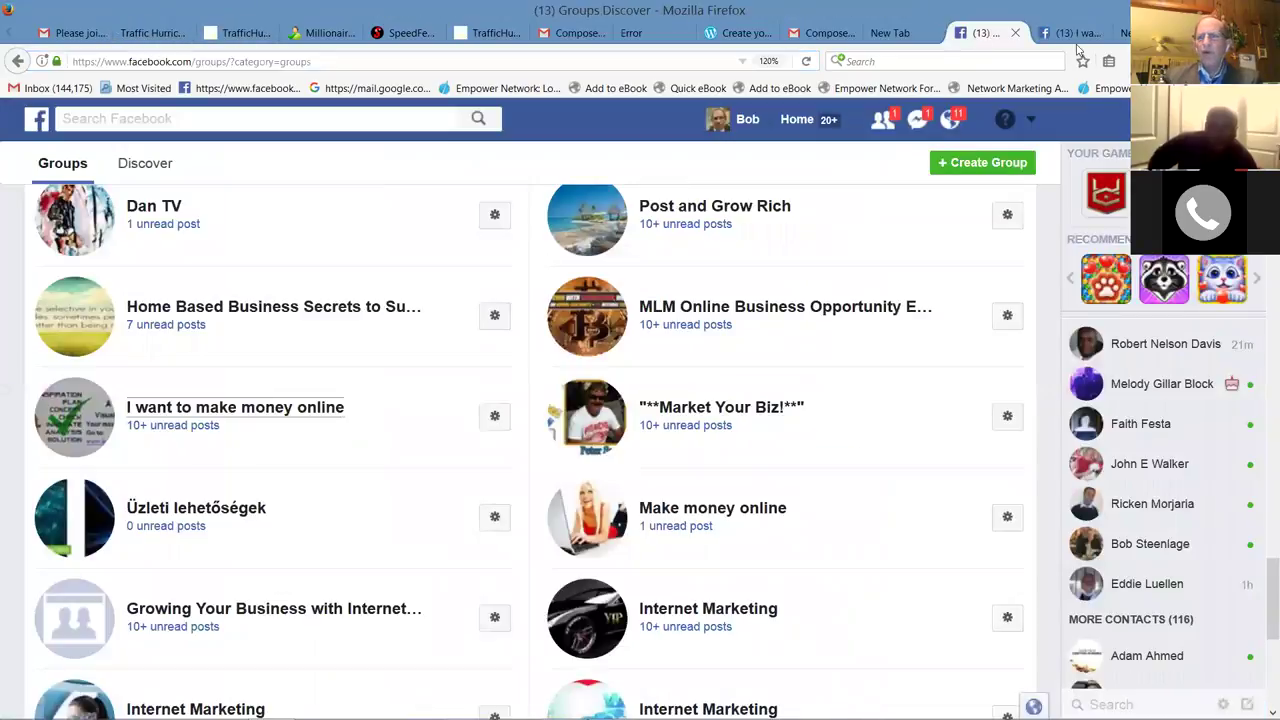
pyautogui.click(1074, 38)
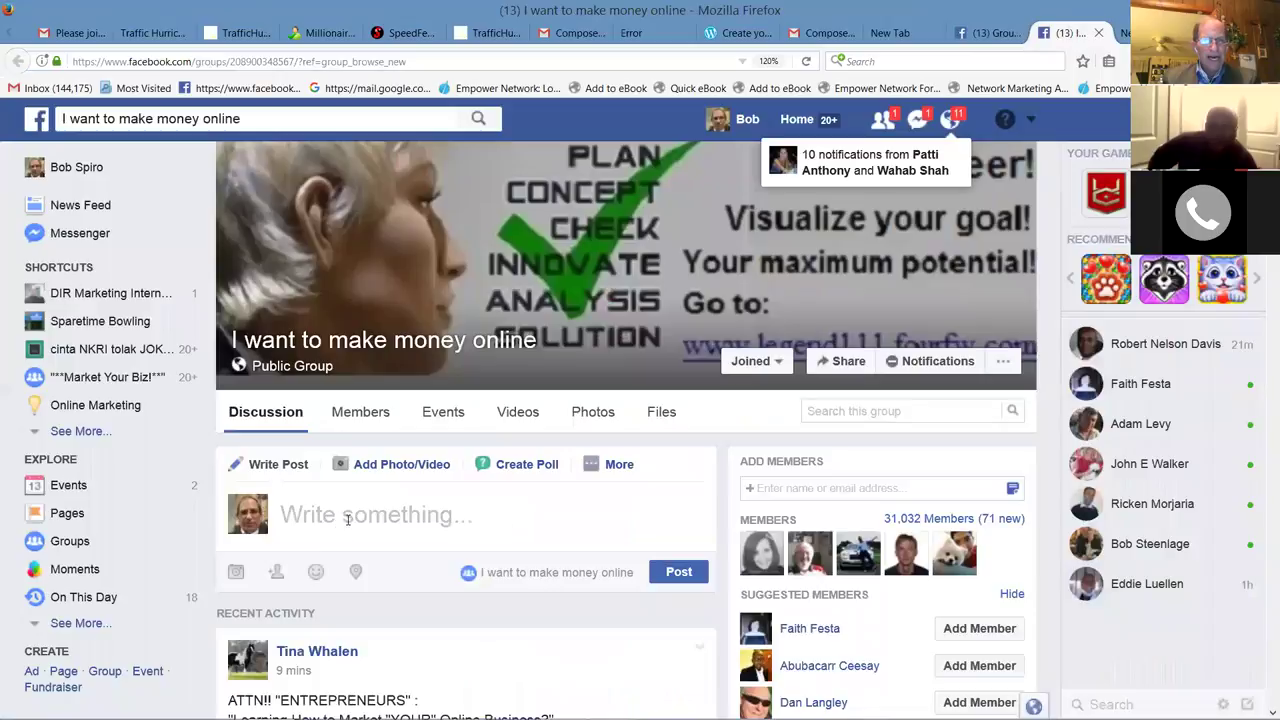
pyautogui.write('Le')
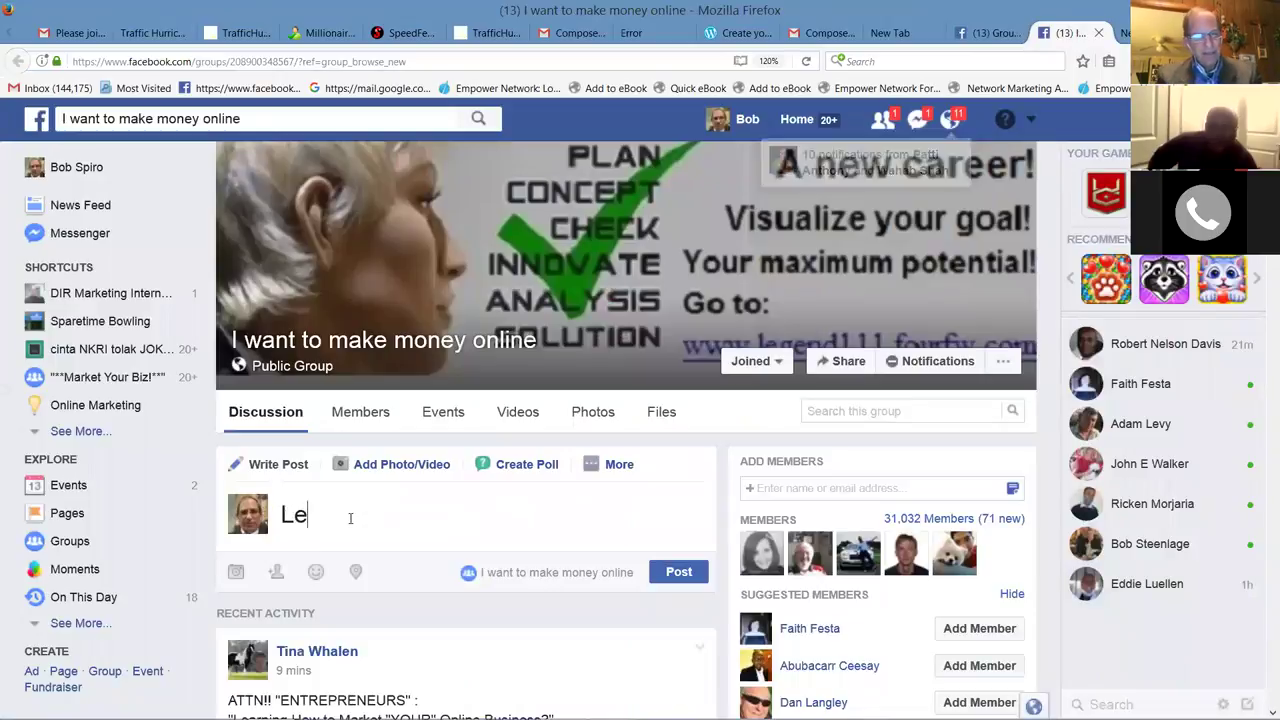
pyautogui.write('arn how to market like the Pros!')
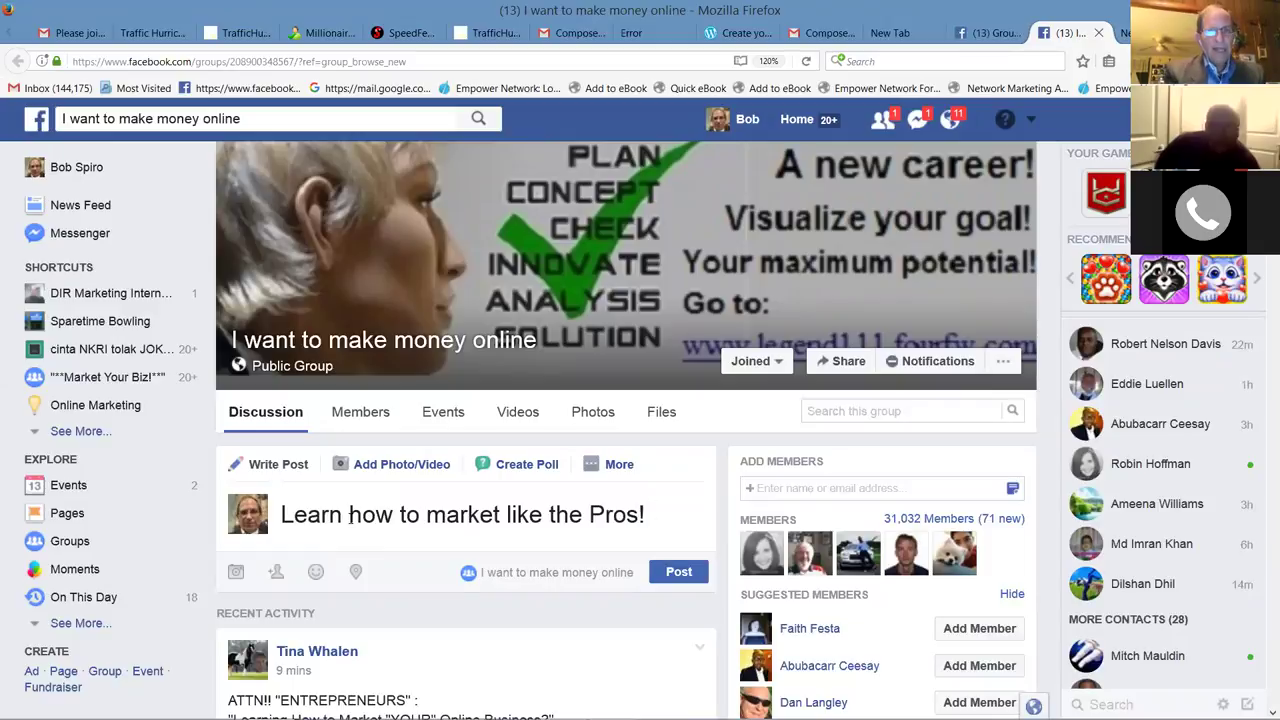
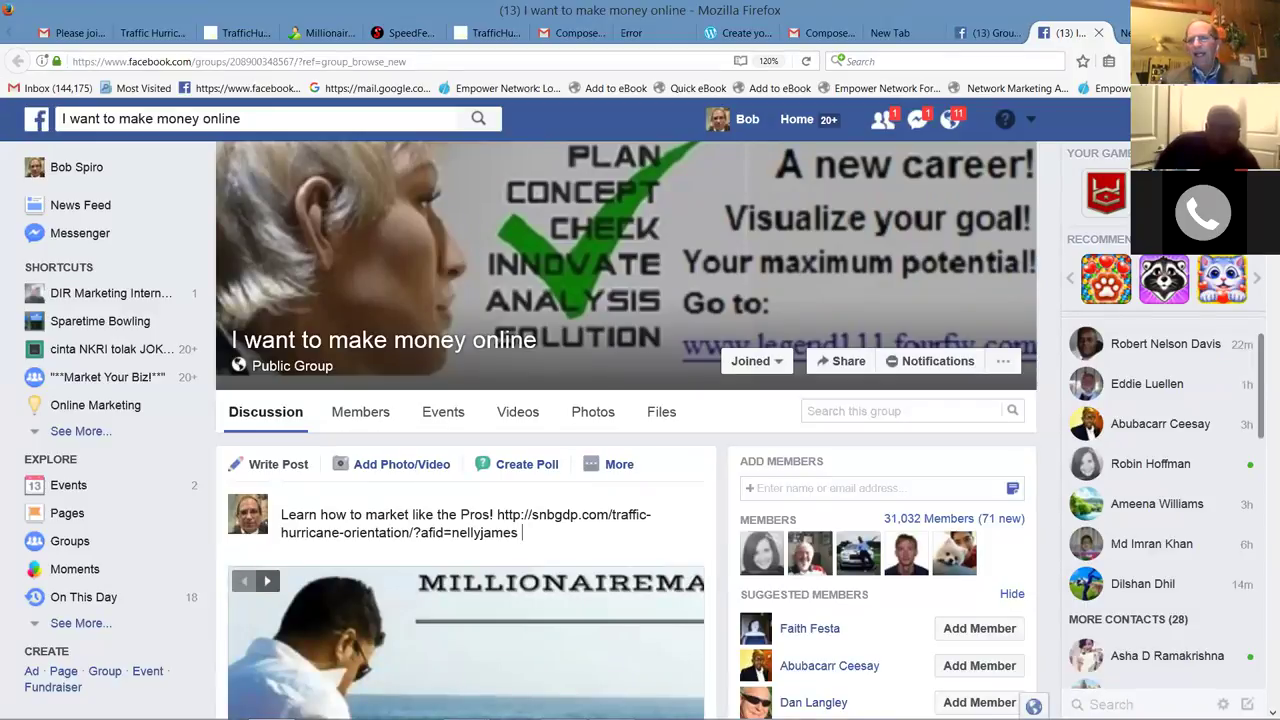
pyautogui.scroll(-2, 486, 455)
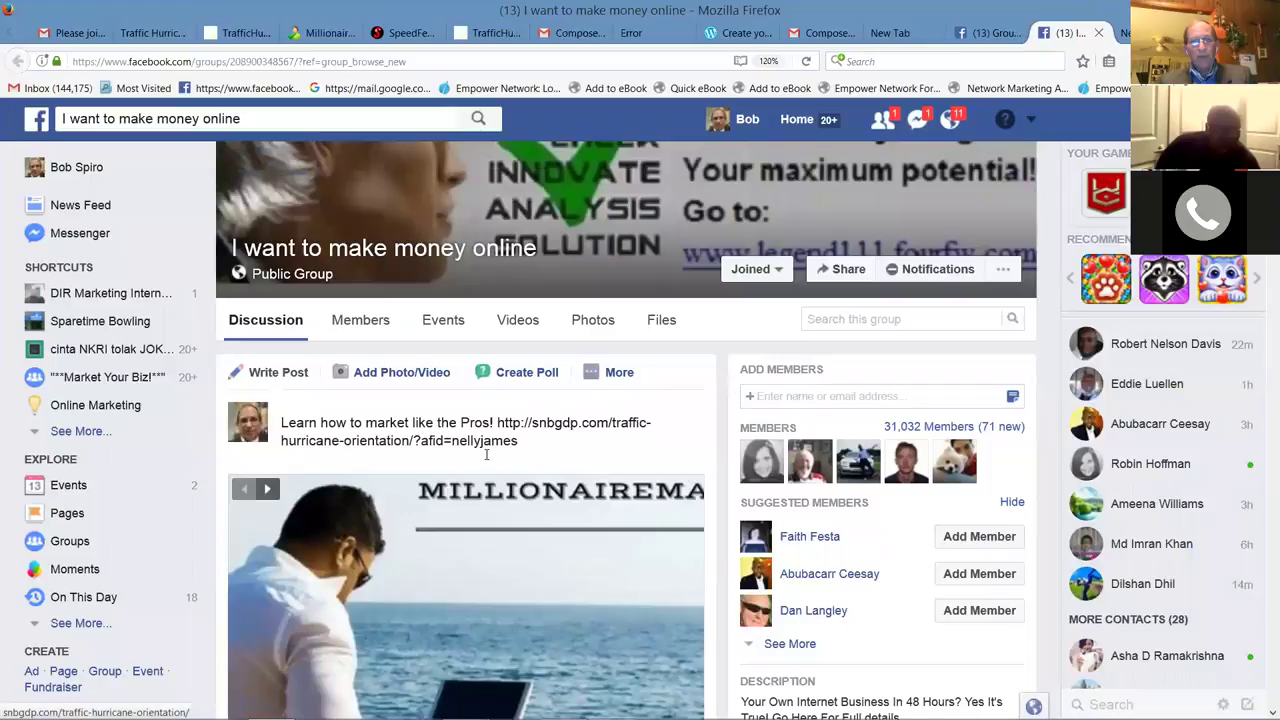
pyautogui.scroll(-4, 992, 233)
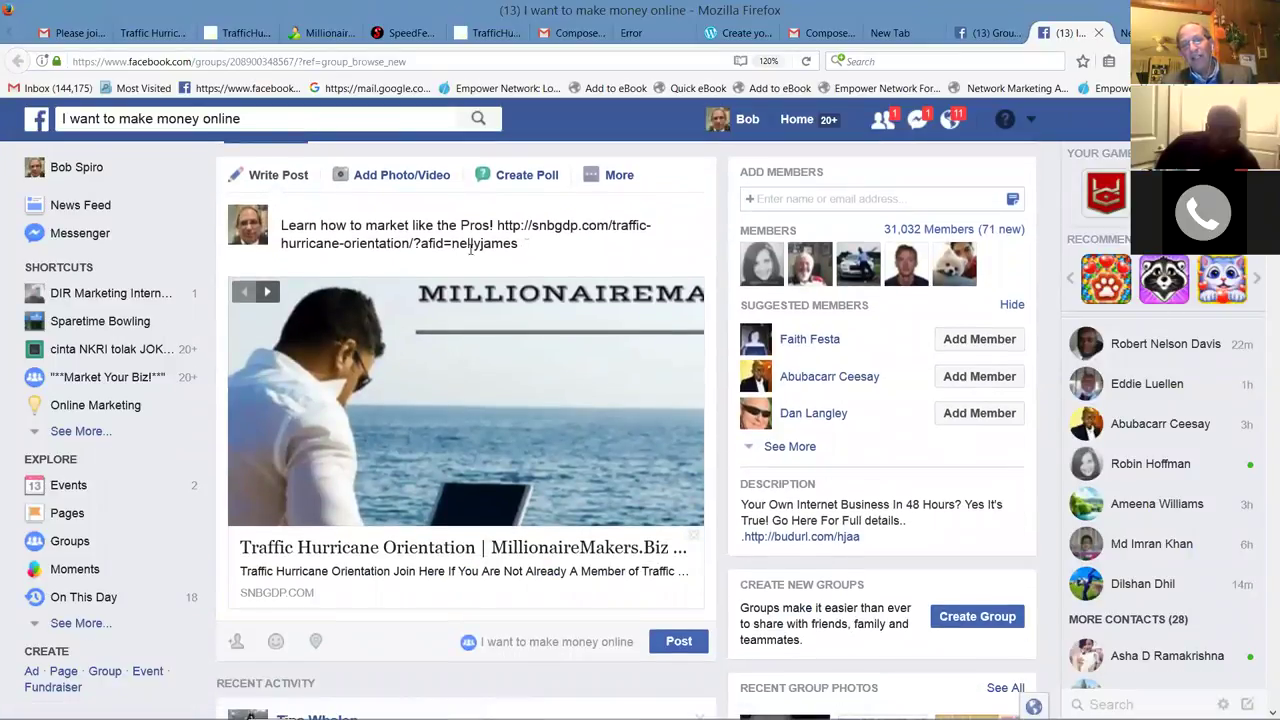
pyautogui.click(678, 643)
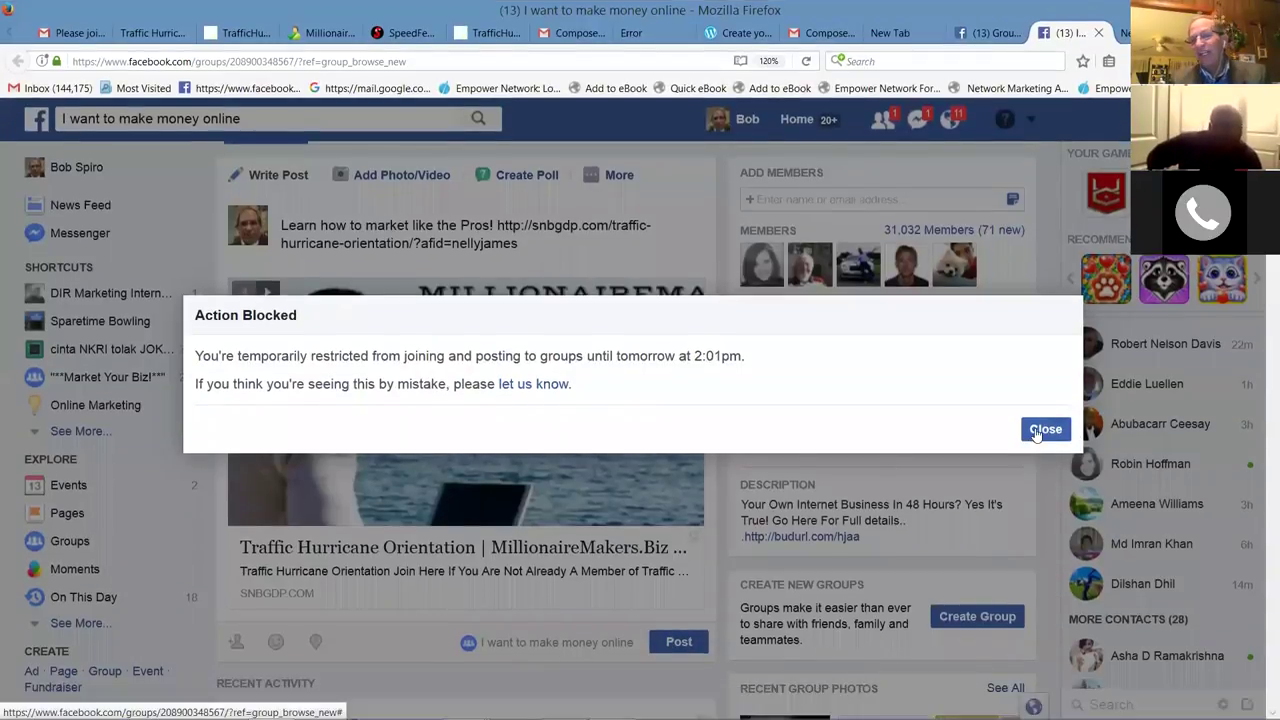
# Step: Dismiss the Action Blocked notice and close the group tab, leaving the unposted draft
pyautogui.click(1040, 436)
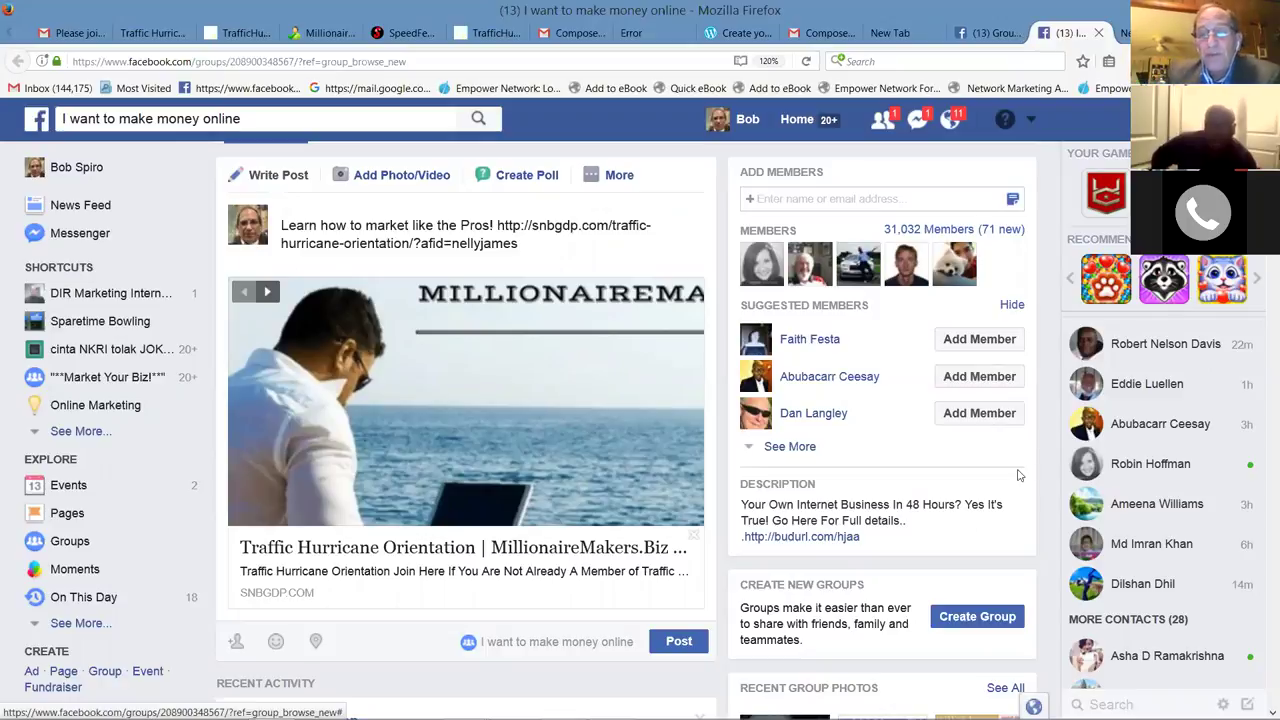
pyautogui.click(1099, 35)
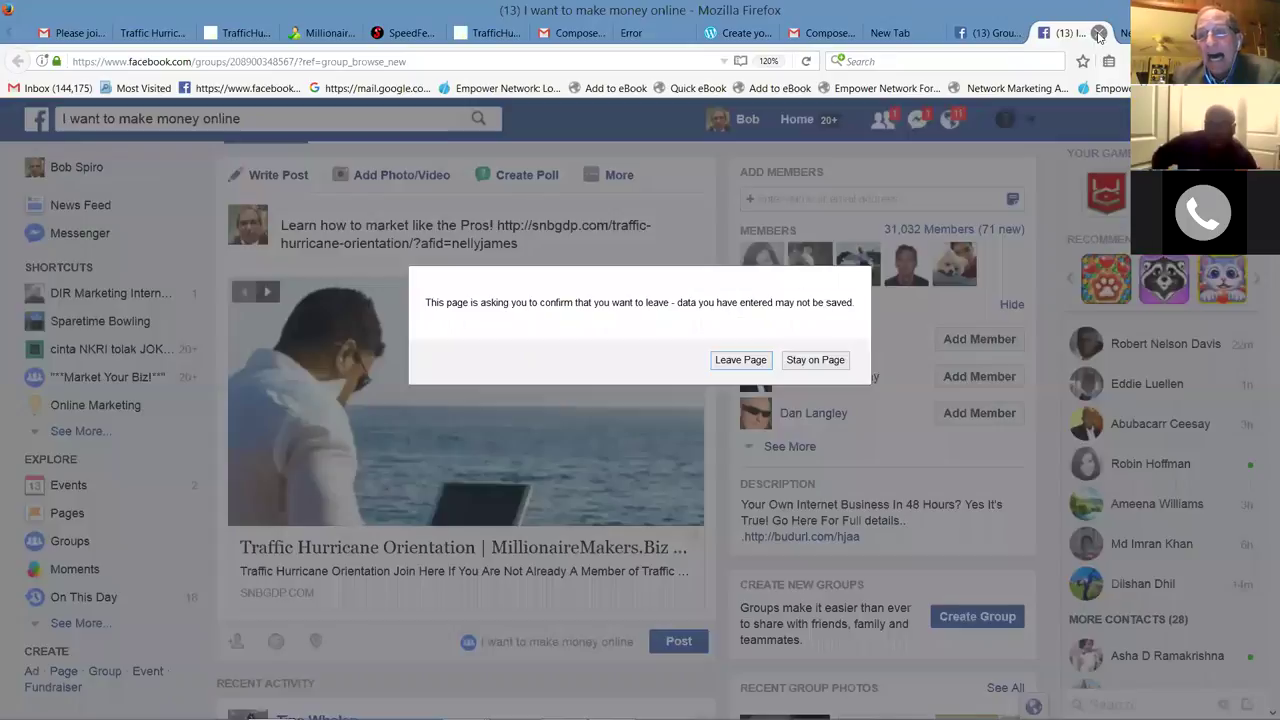
pyautogui.click(730, 362)
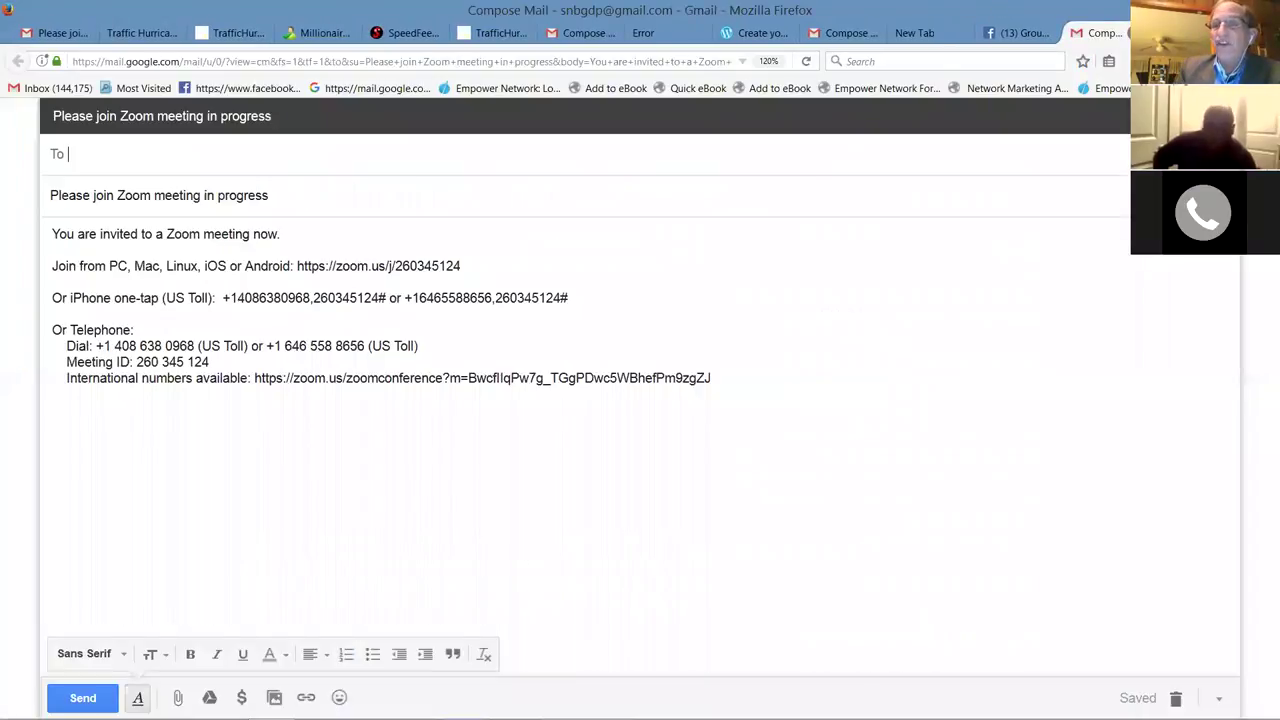
# Step: Close the Gmail Zoom invitation draft and scroll the Traffic Hurricane New Member Registration page
pyautogui.hotkey('ctrl', 'w')
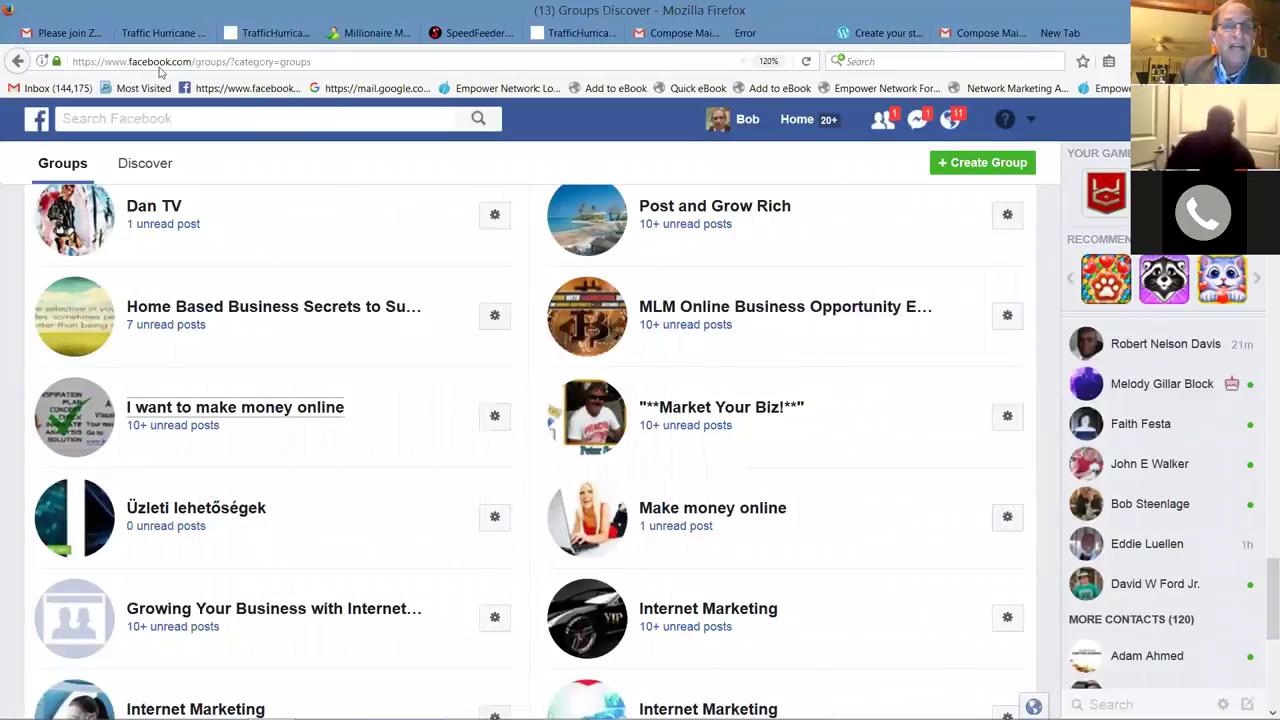
pyautogui.click(272, 35)
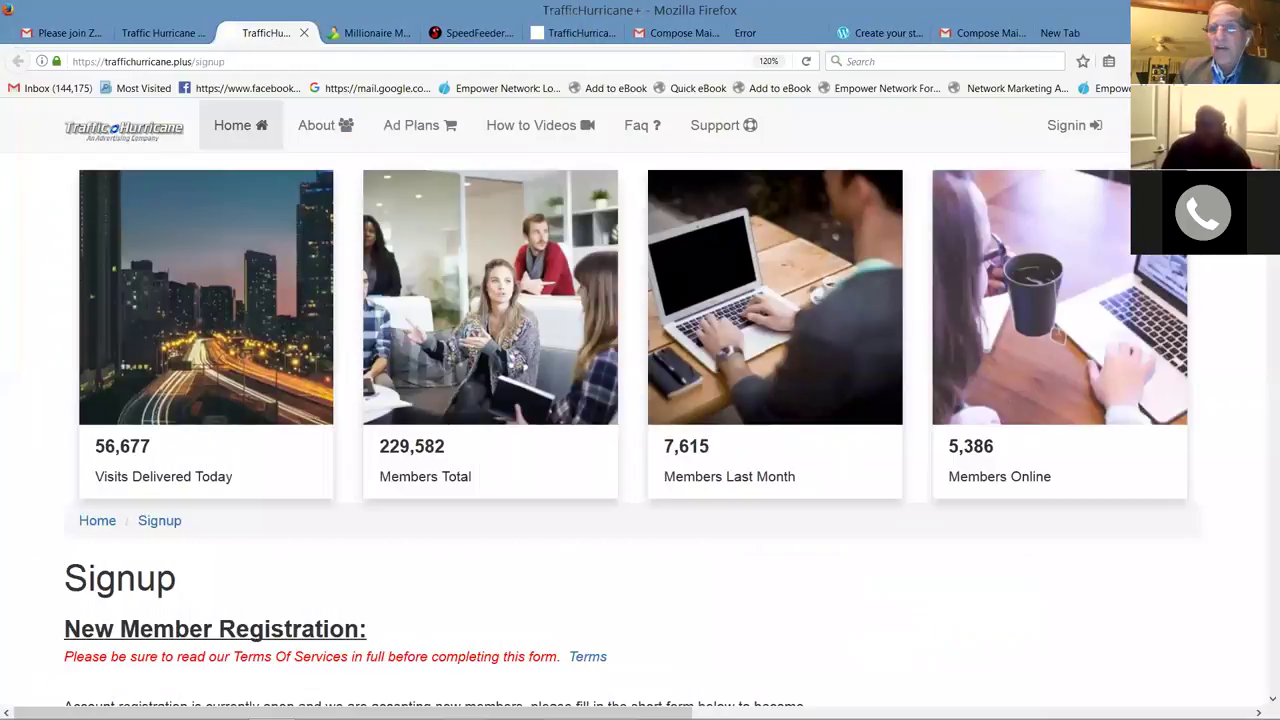
pyautogui.scroll(-1, 640, 430)
pyautogui.scroll(-1, 640, 430)
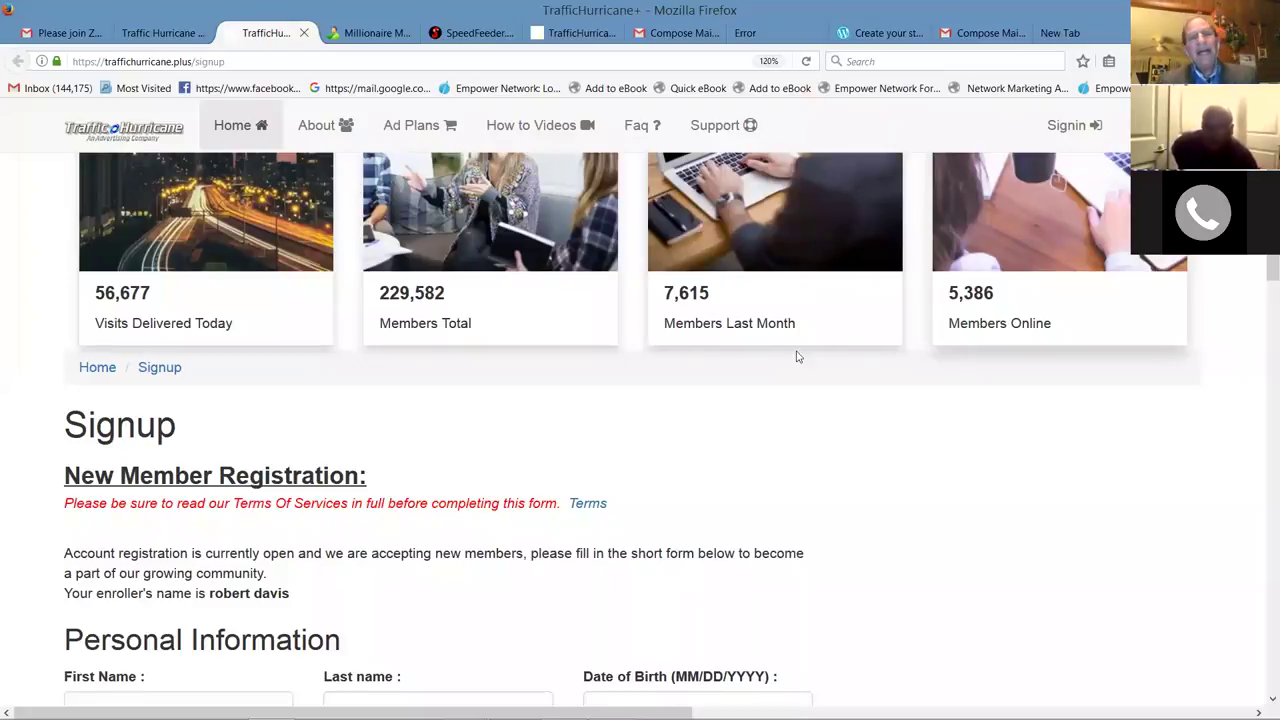
# Step: Log in to Traffic Hurricane with the captcha Turing number, landing on the post-login ad
pyautogui.click(1066, 130)
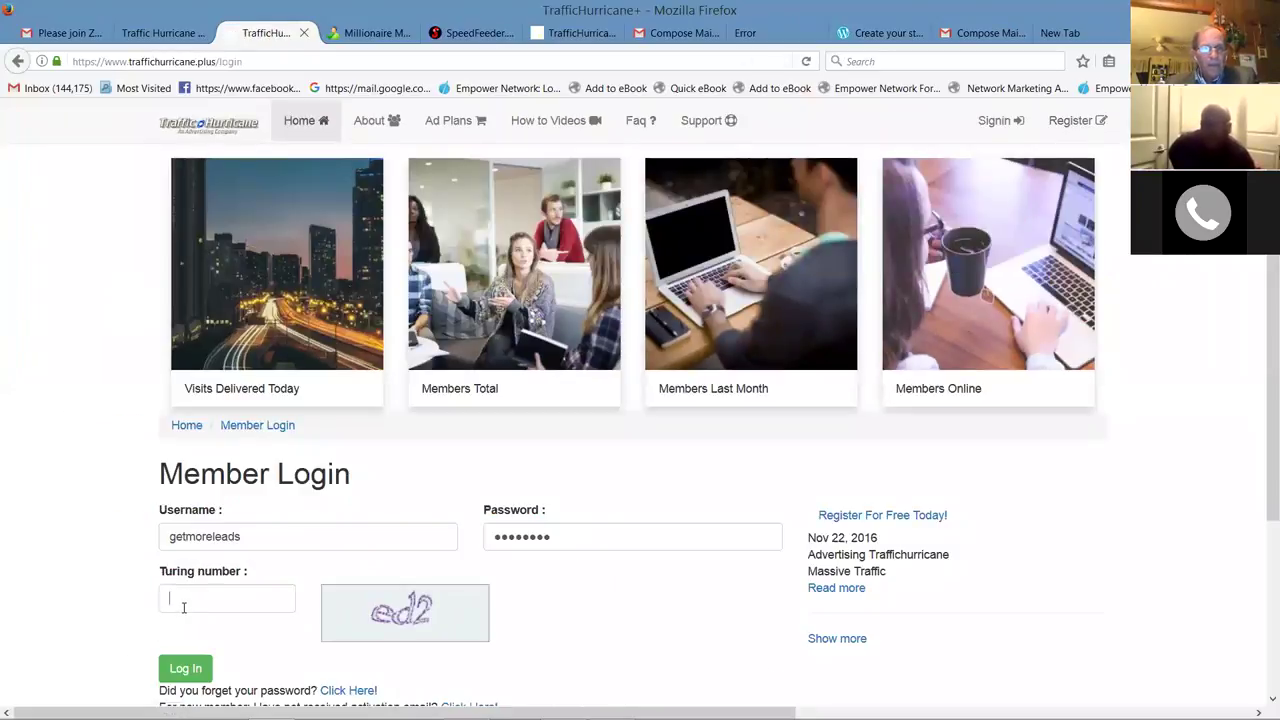
pyautogui.click(184, 607)
pyautogui.write('ed2')
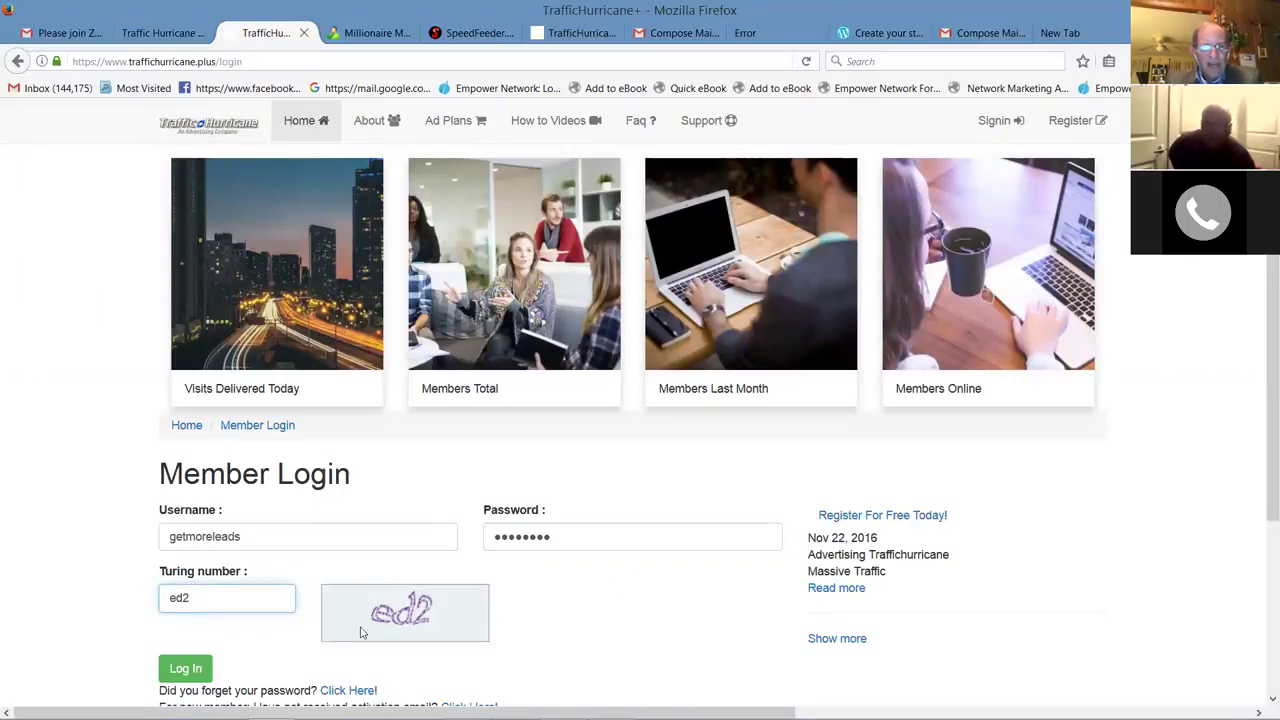
pyautogui.scroll(-2, 162, 414)
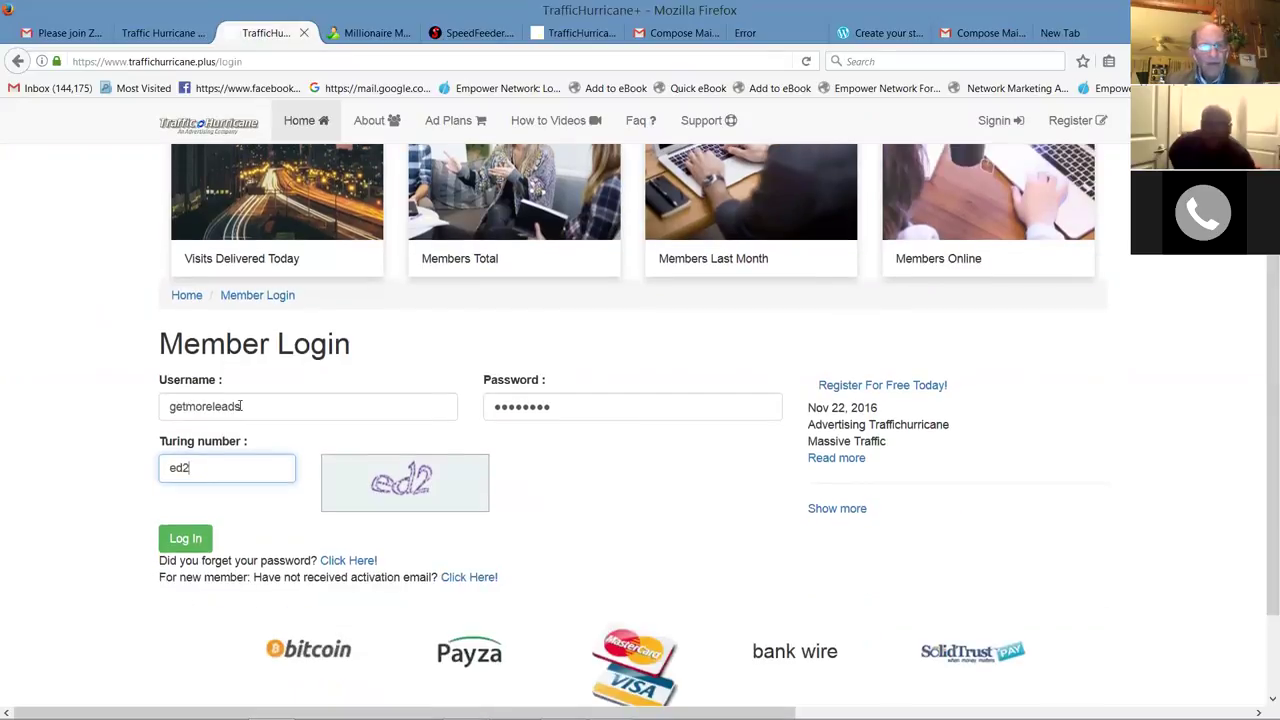
pyautogui.click(180, 540)
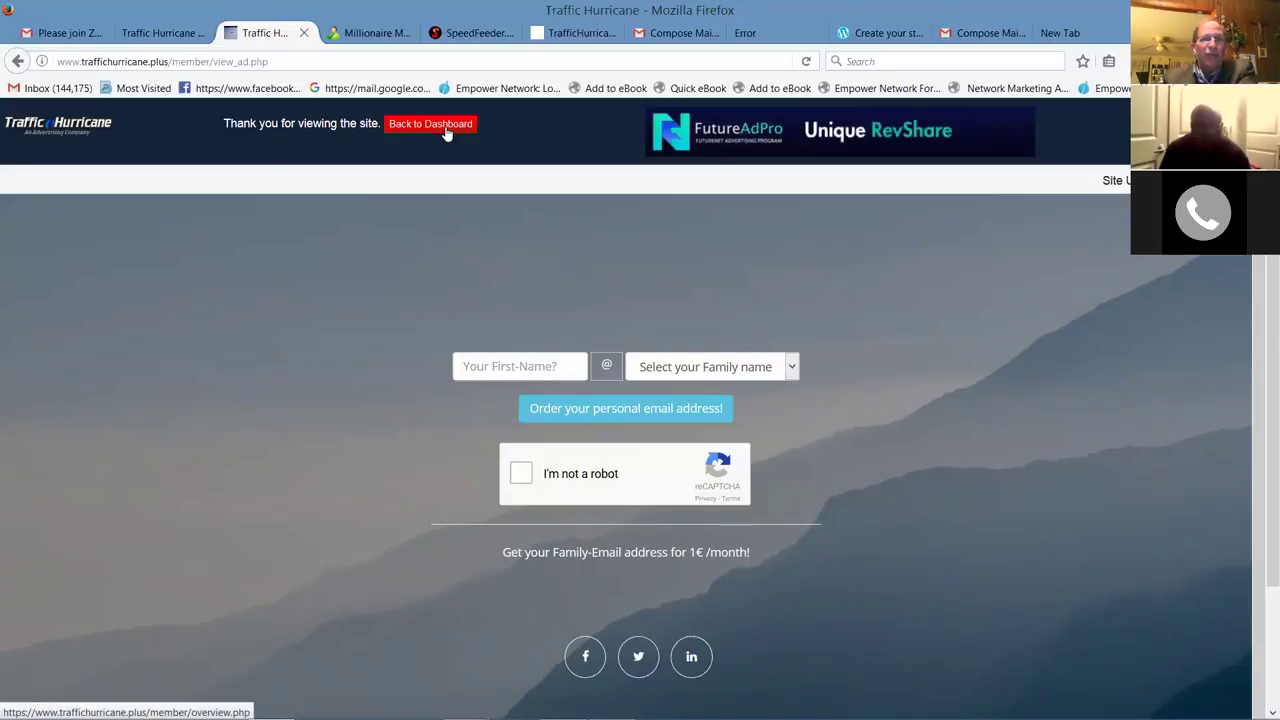
# Step: Review the dashboard's $14.37 balance and $78.05 total earned, scrolling the sidebar to Finance Management
pyautogui.click(447, 128)
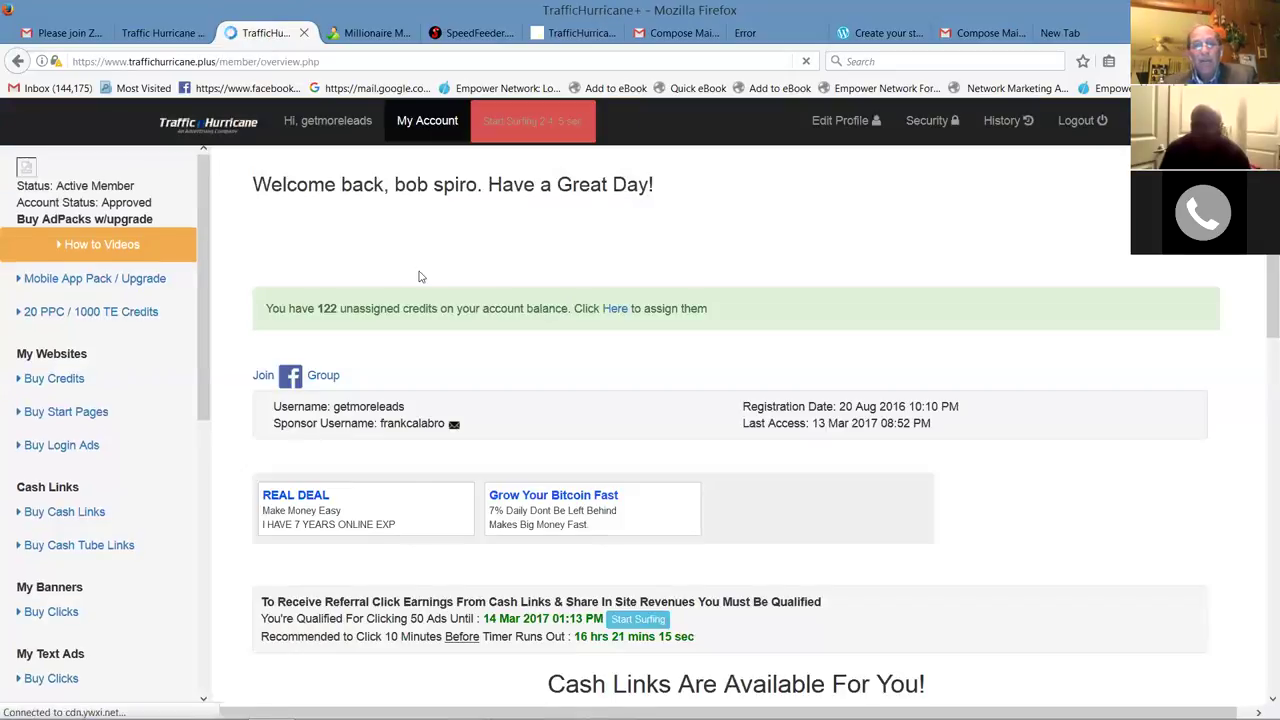
pyautogui.scroll(-4, 1262, 270)
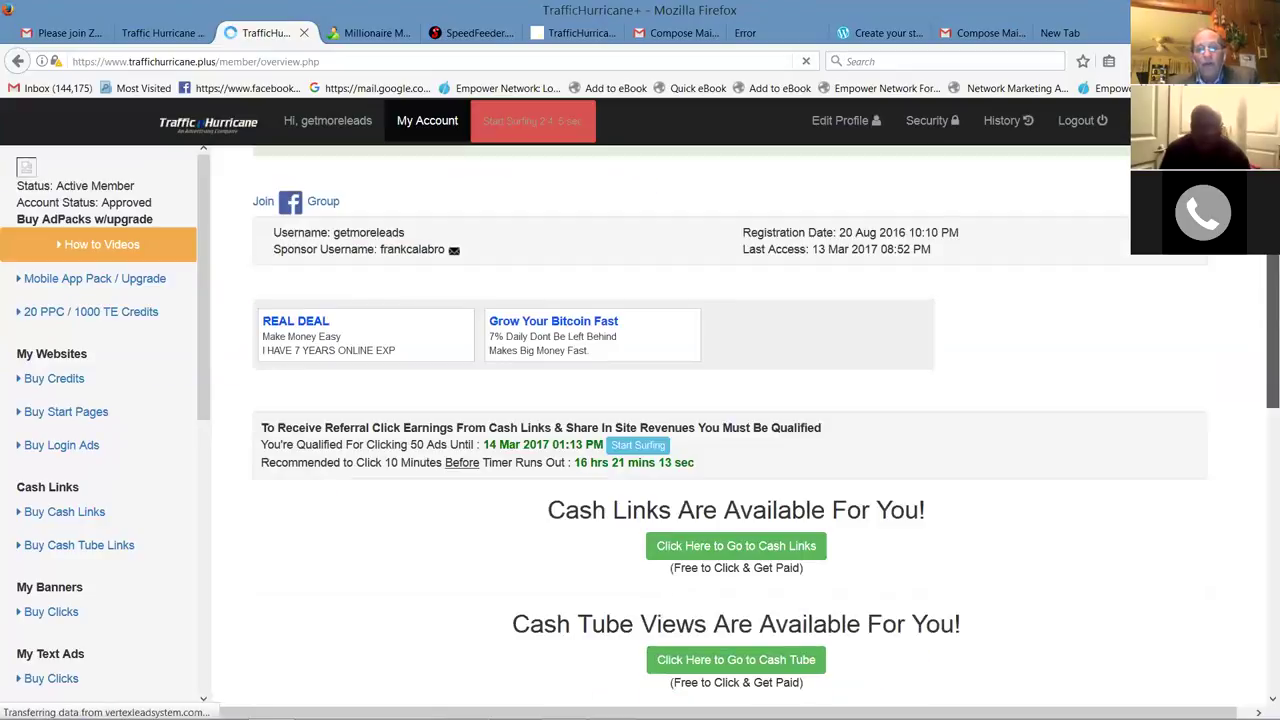
pyautogui.scroll(-2, 1262, 290)
pyautogui.scroll(-4, 1262, 340)
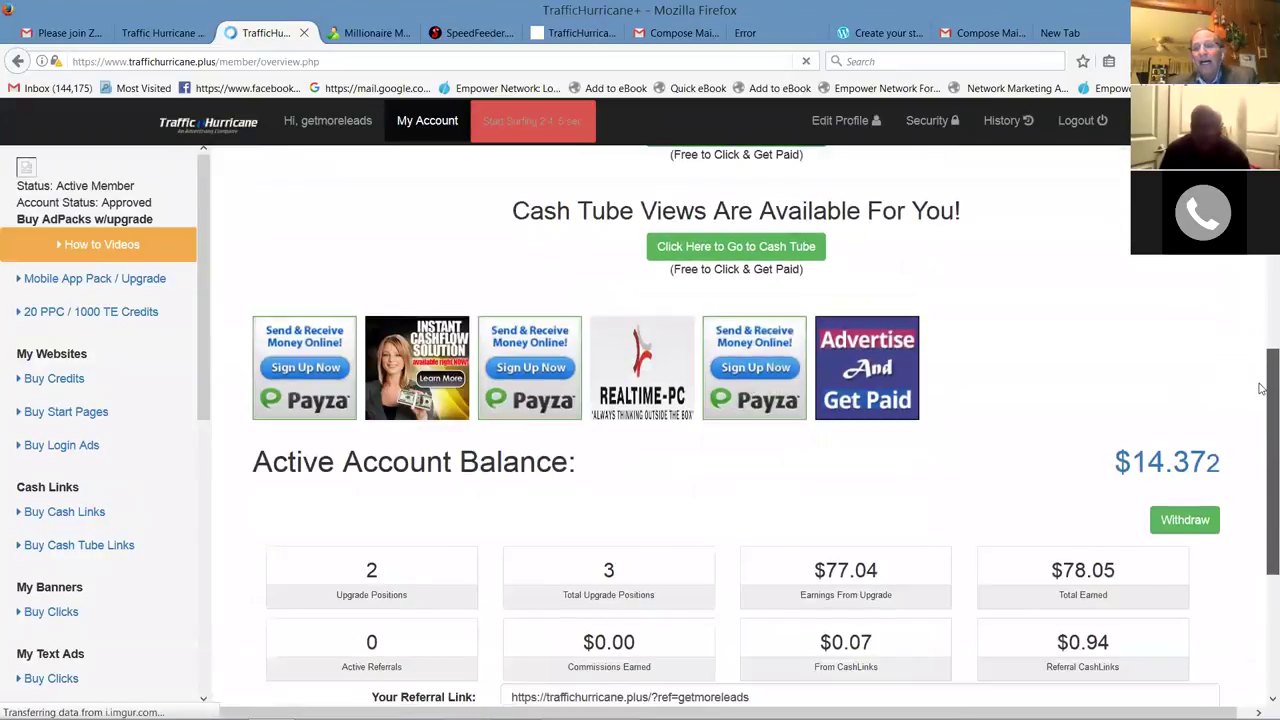
pyautogui.scroll(-2, 1238, 419)
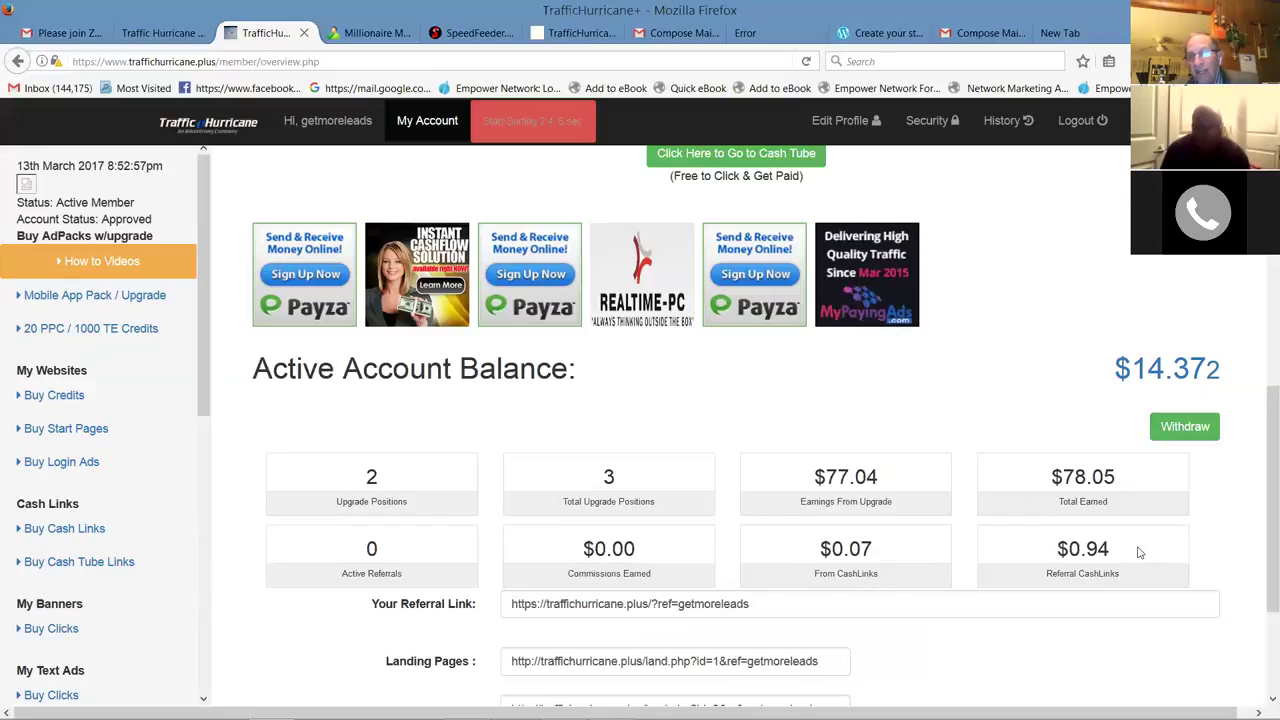
pyautogui.scroll(-4, 991, 600)
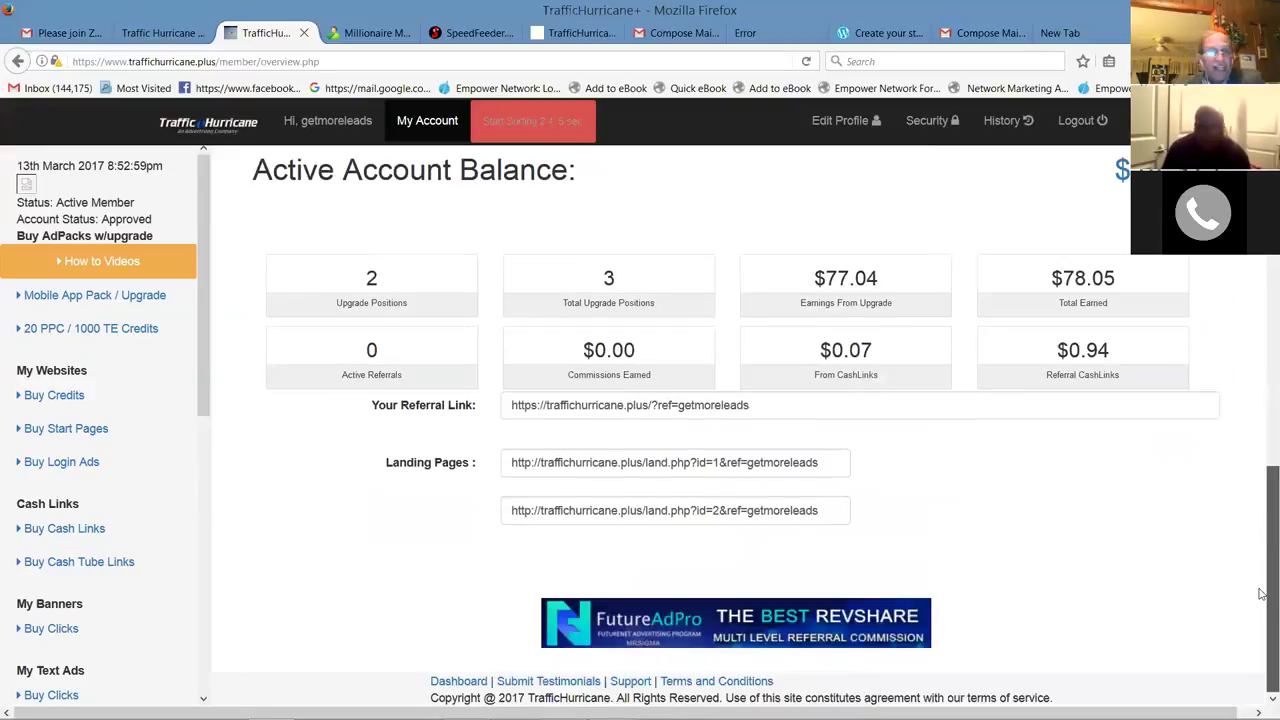
pyautogui.moveTo(204, 390); pyautogui.dragTo(194, 662)
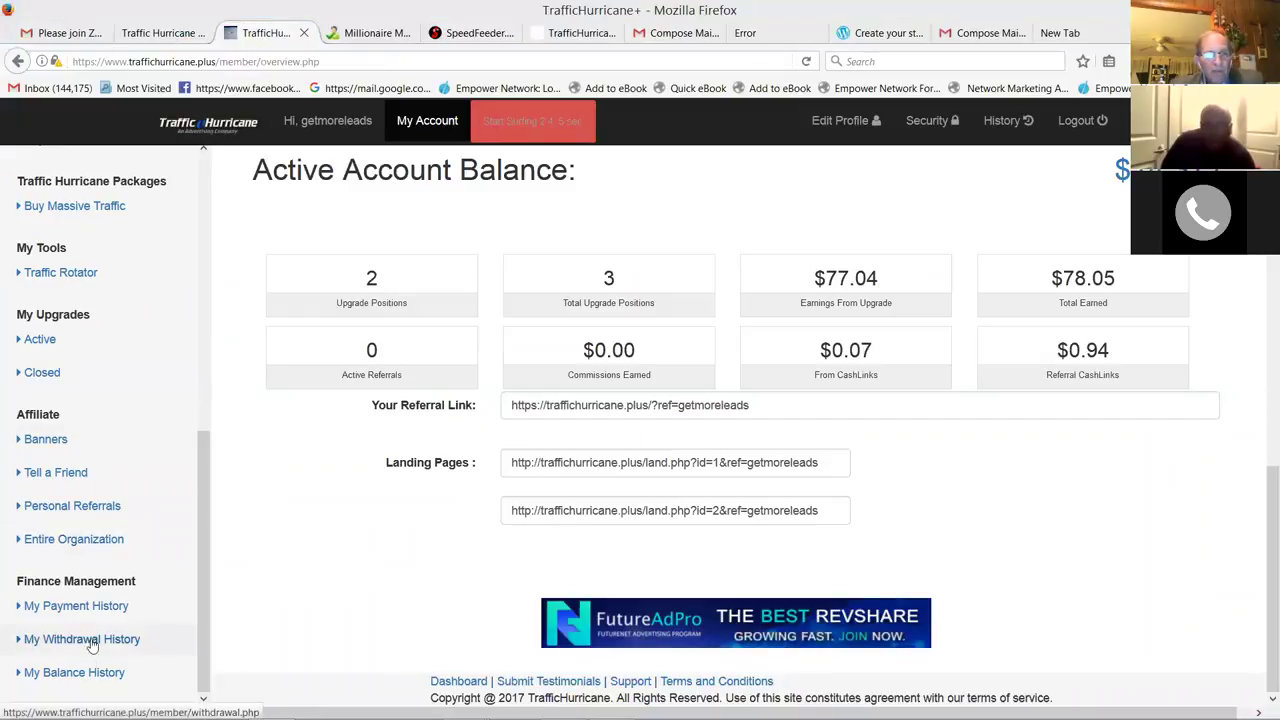
# Step: Open the Traffic Hurricane balance history showing 50 rows per page
pyautogui.click(84, 675)
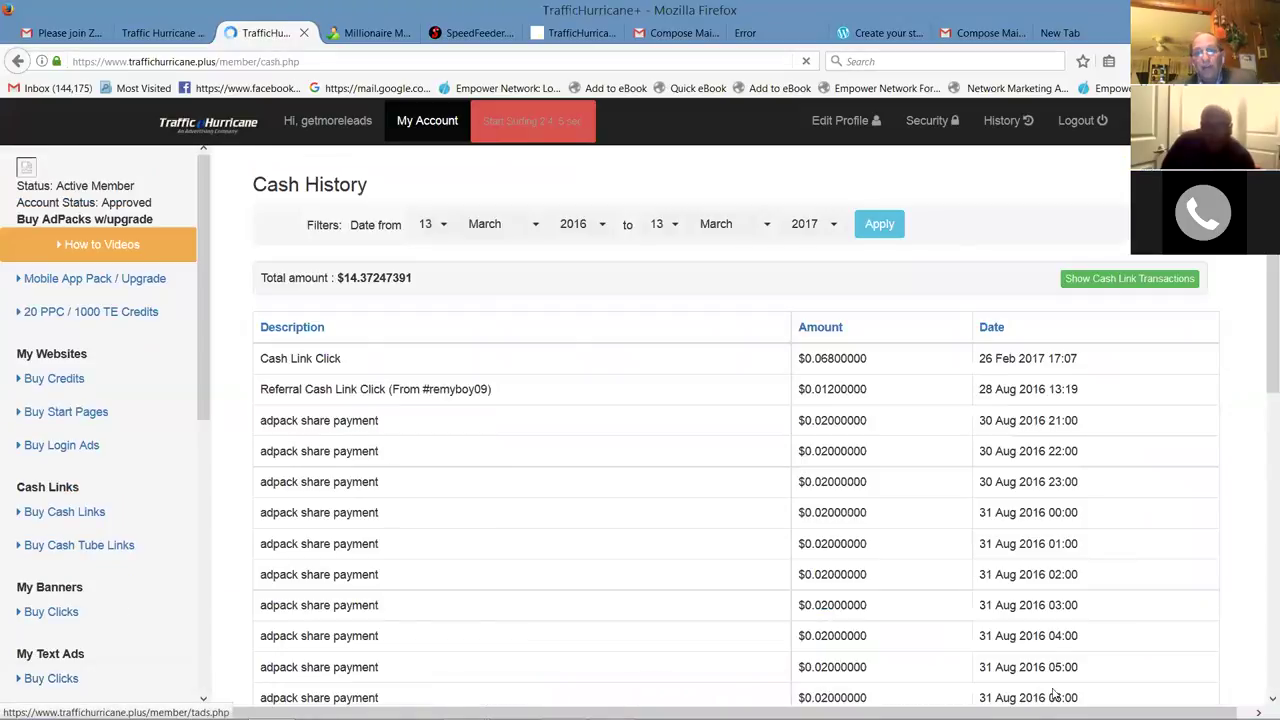
pyautogui.scroll(-3, 1259, 414)
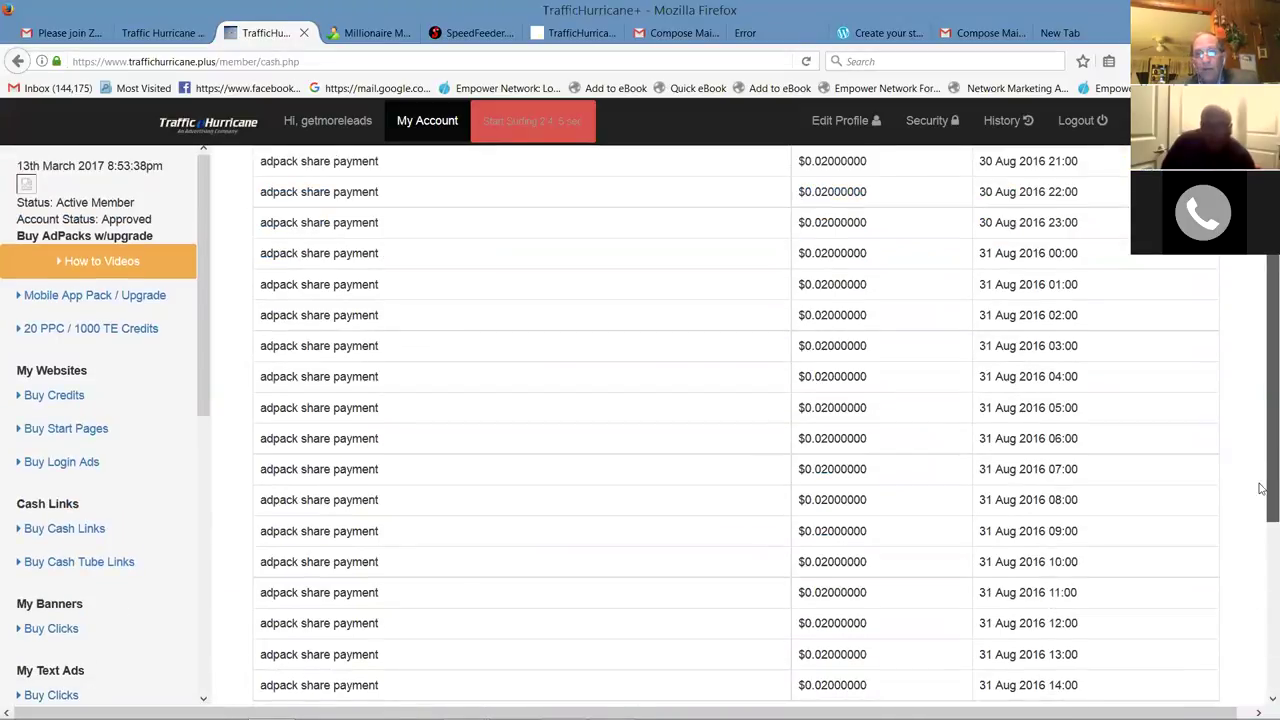
pyautogui.scroll(2, 1260, 487)
pyautogui.scroll(-6, 1260, 487)
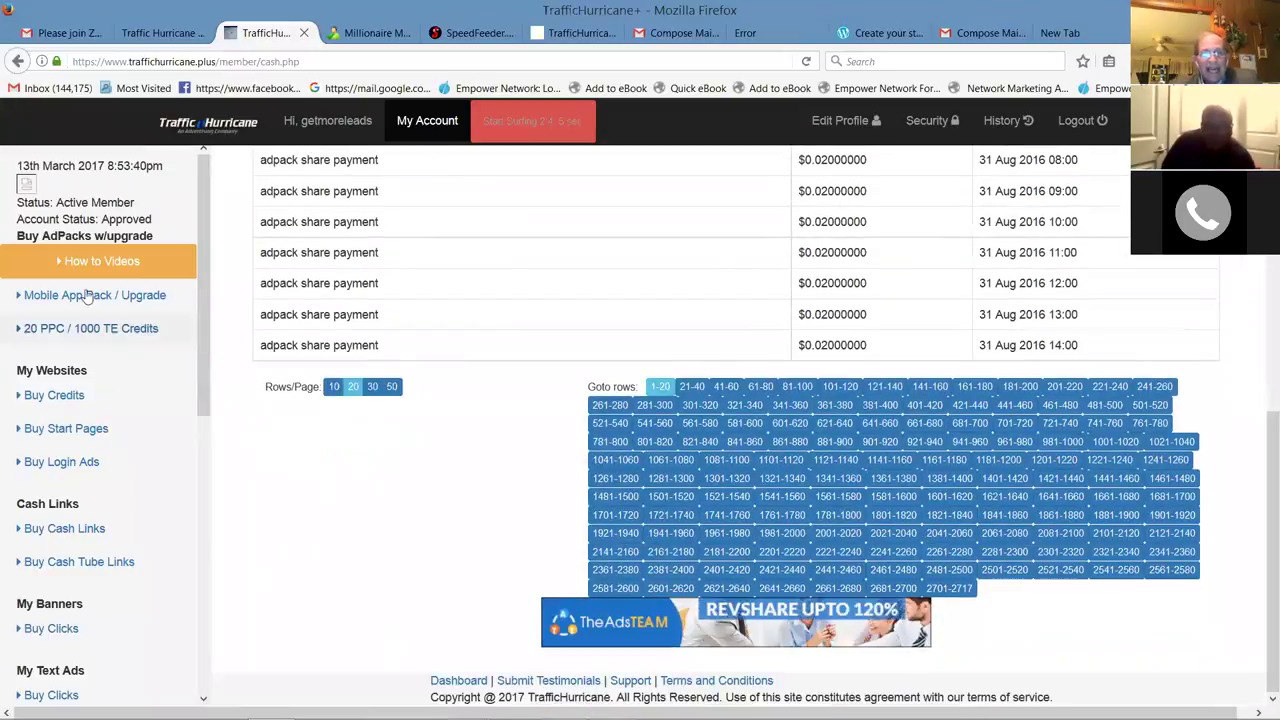
pyautogui.click(392, 388)
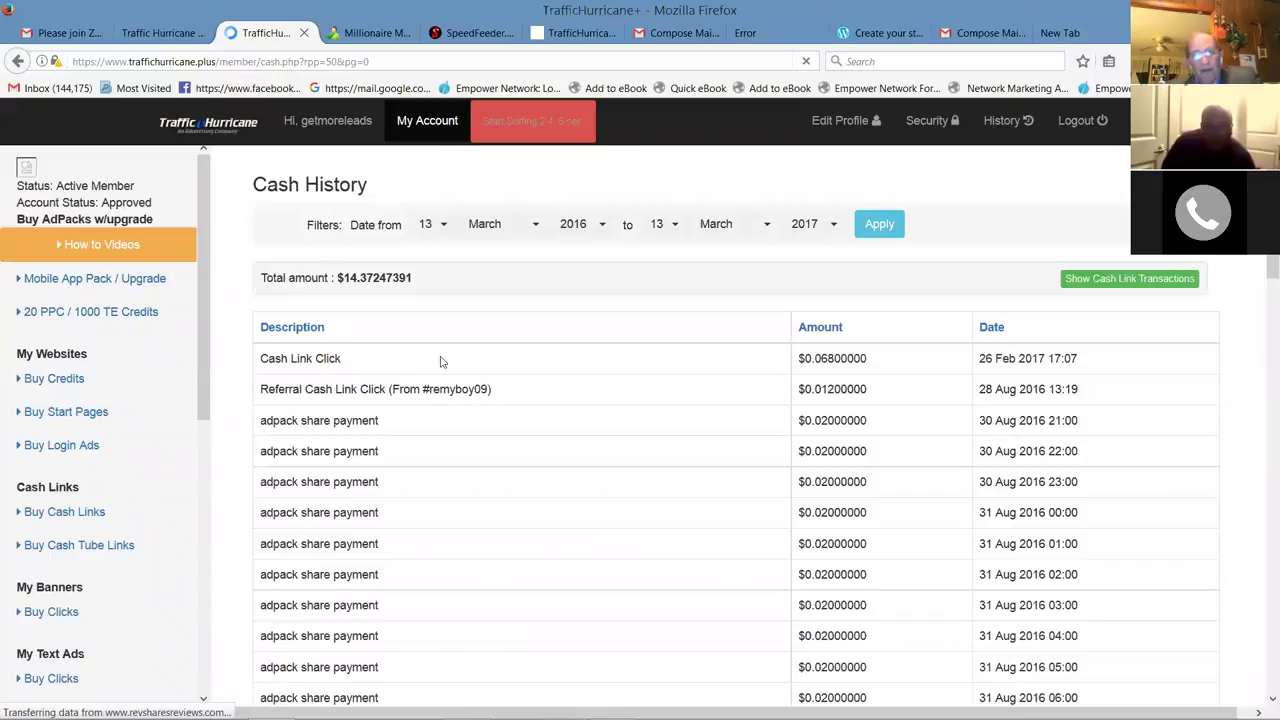
# Step: Jump to the last page, rows 2701-2717, and review the $0.084 adpack payments
pyautogui.scroll(-6, 1037, 570)
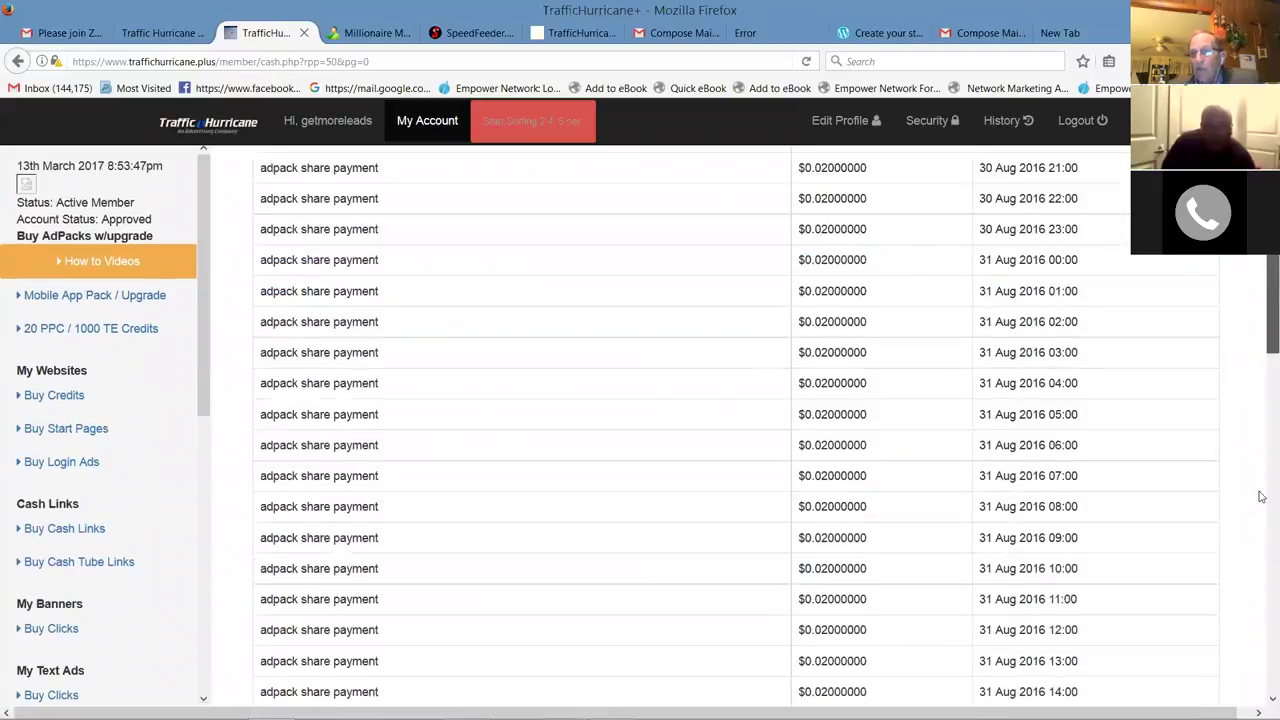
pyautogui.scroll(-6, 1037, 570)
pyautogui.scroll(-2, 1037, 570)
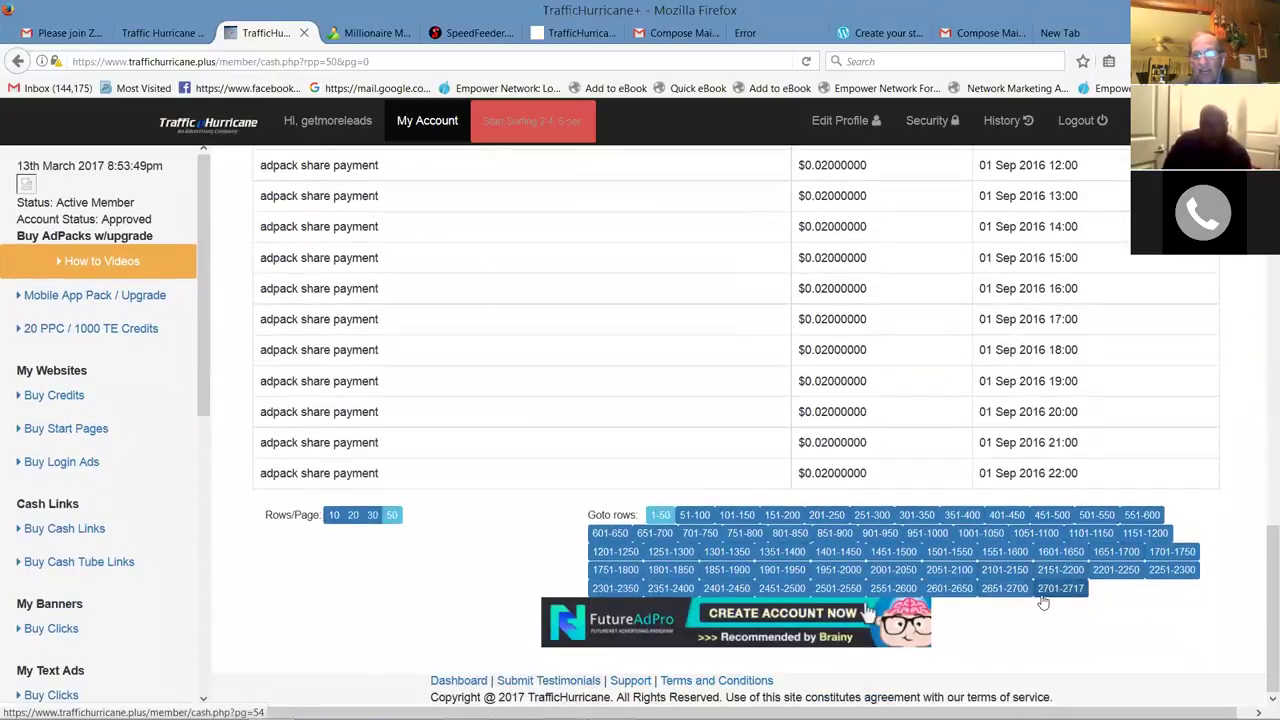
pyautogui.click(1045, 592)
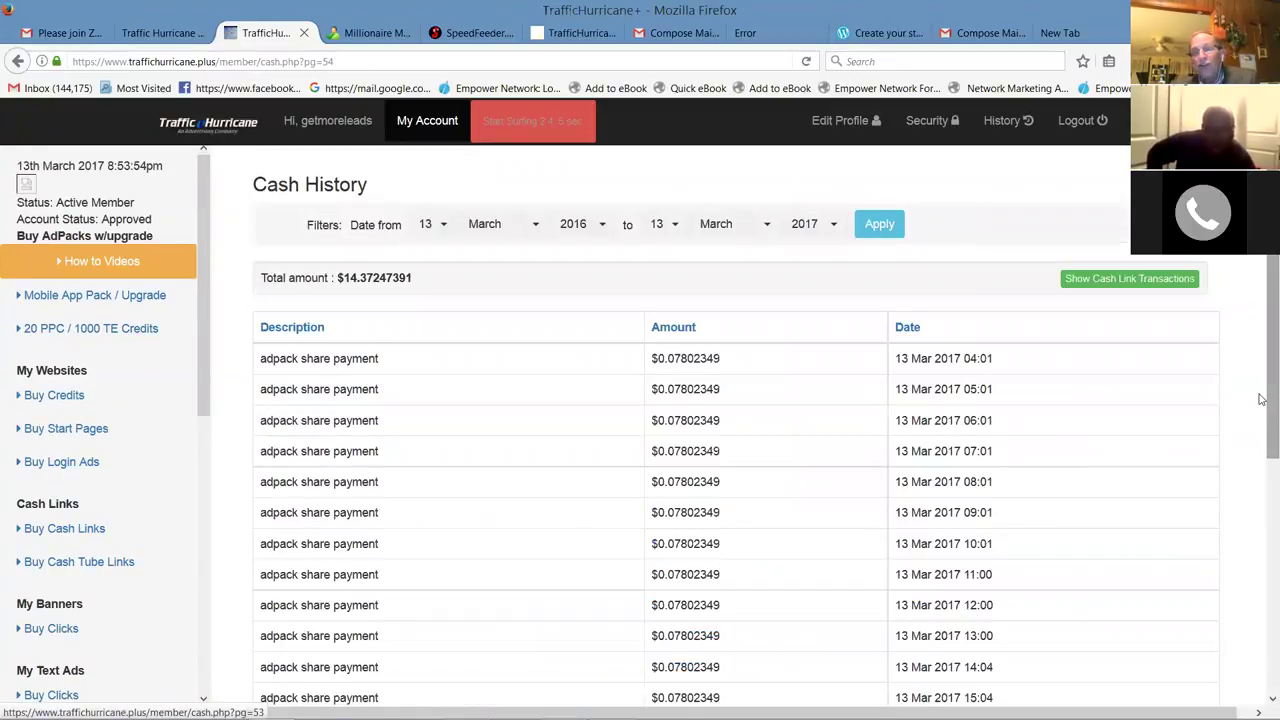
pyautogui.scroll(-1, 1260, 404)
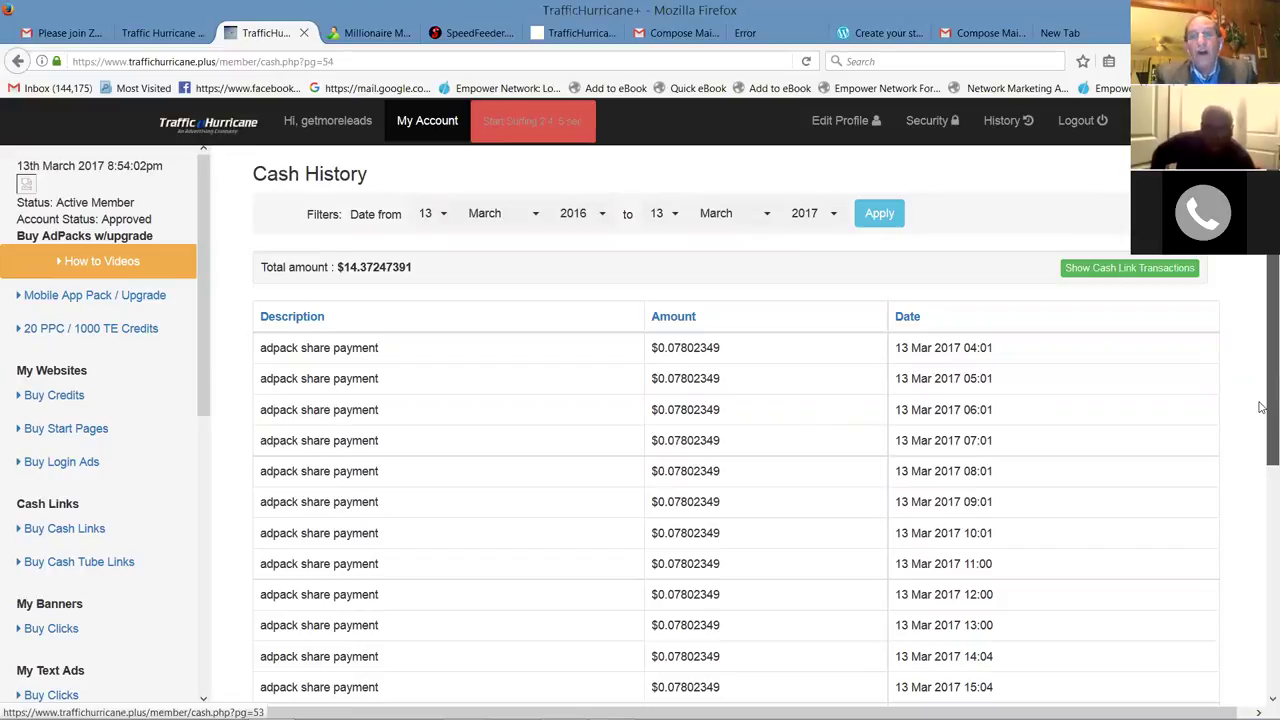
pyautogui.scroll(-1, 1262, 407)
pyautogui.scroll(-2, 1262, 440)
pyautogui.scroll(-3, 1262, 600)
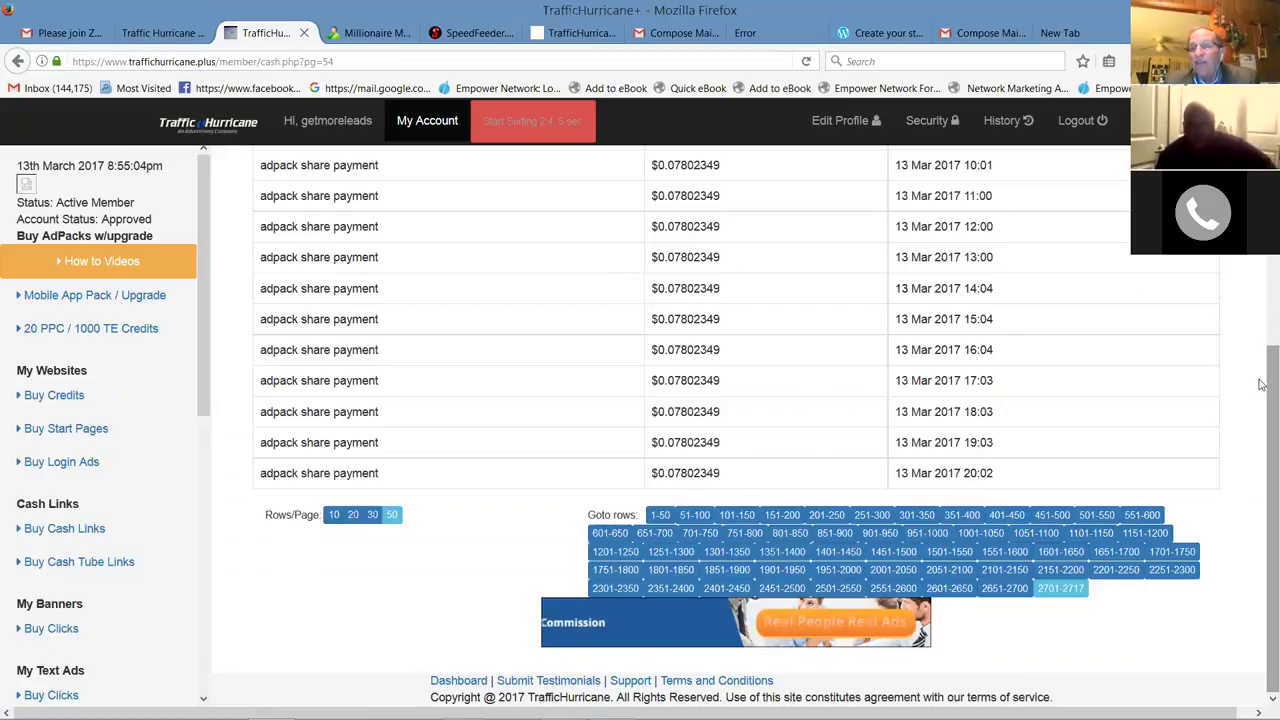
pyautogui.scroll(5, 1257, 402)
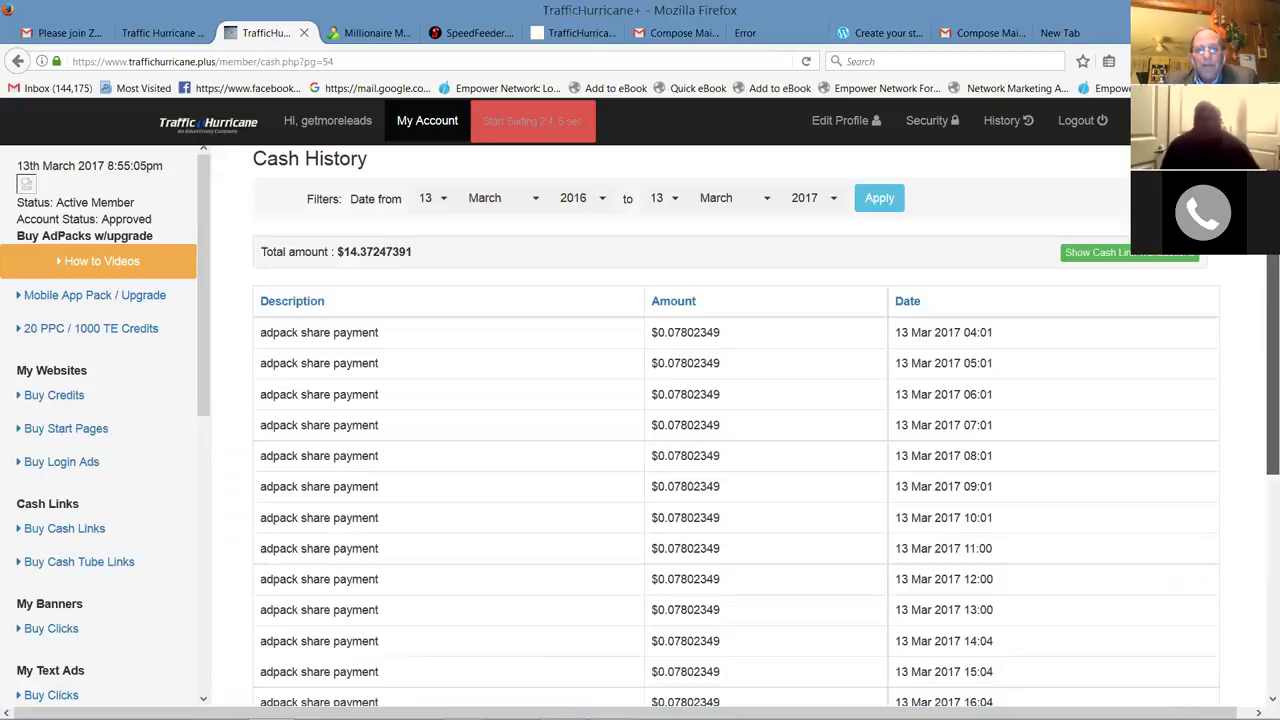
pyautogui.scroll(-1, 1250, 155)
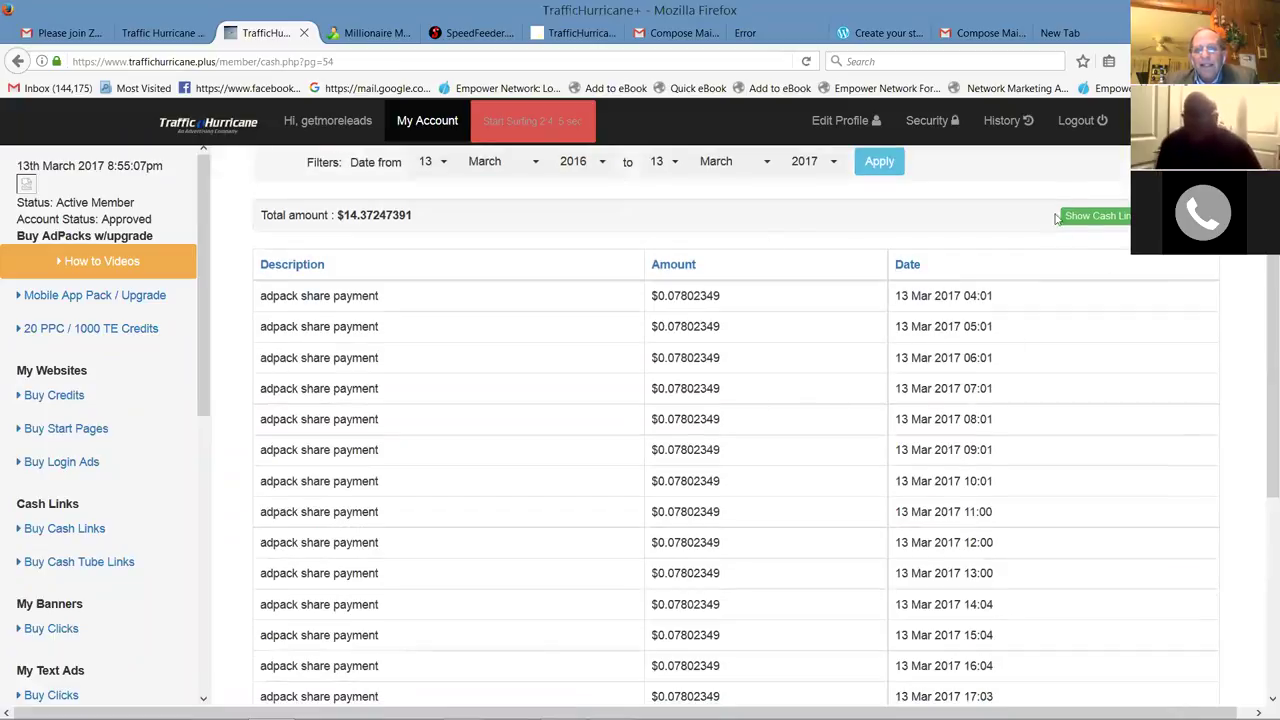
pyautogui.scroll(-2, 1260, 400)
pyautogui.scroll(-1, 720, 486)
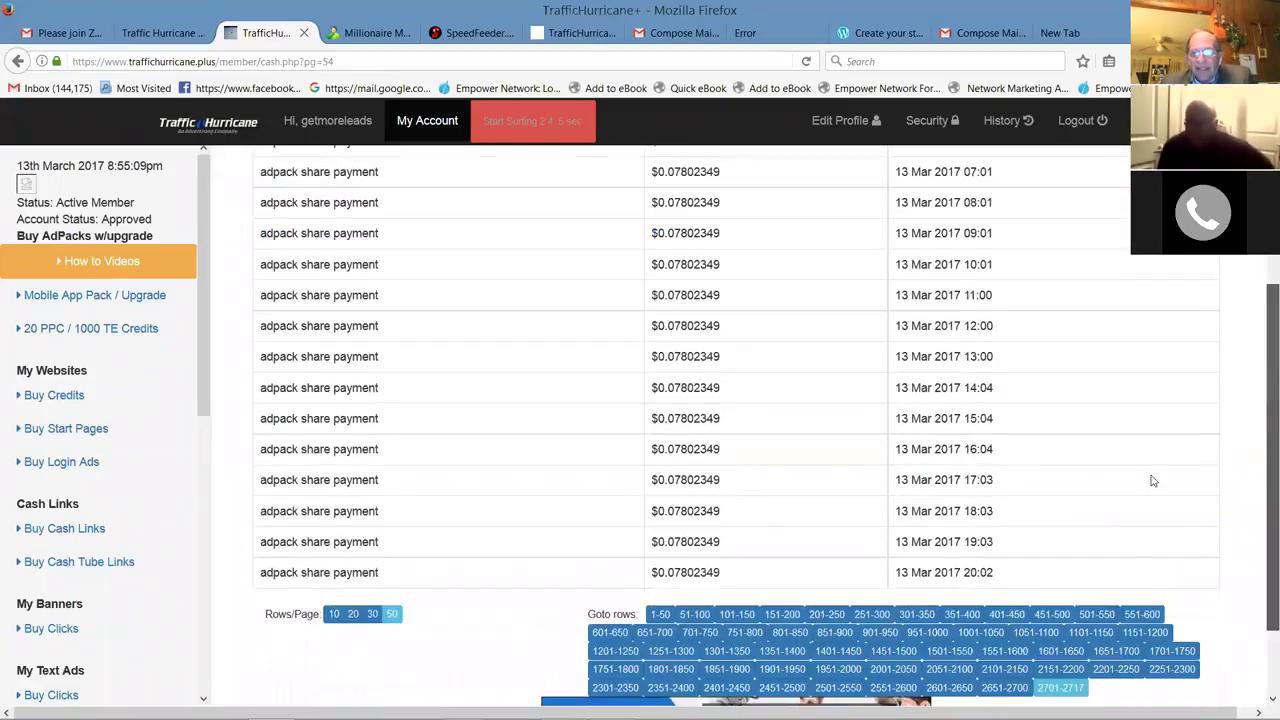
pyautogui.scroll(-2, 1036, 575)
# Step: Load rows 2651-2700 of the cash history, showing the $14.37247391 total
pyautogui.click(1003, 588)
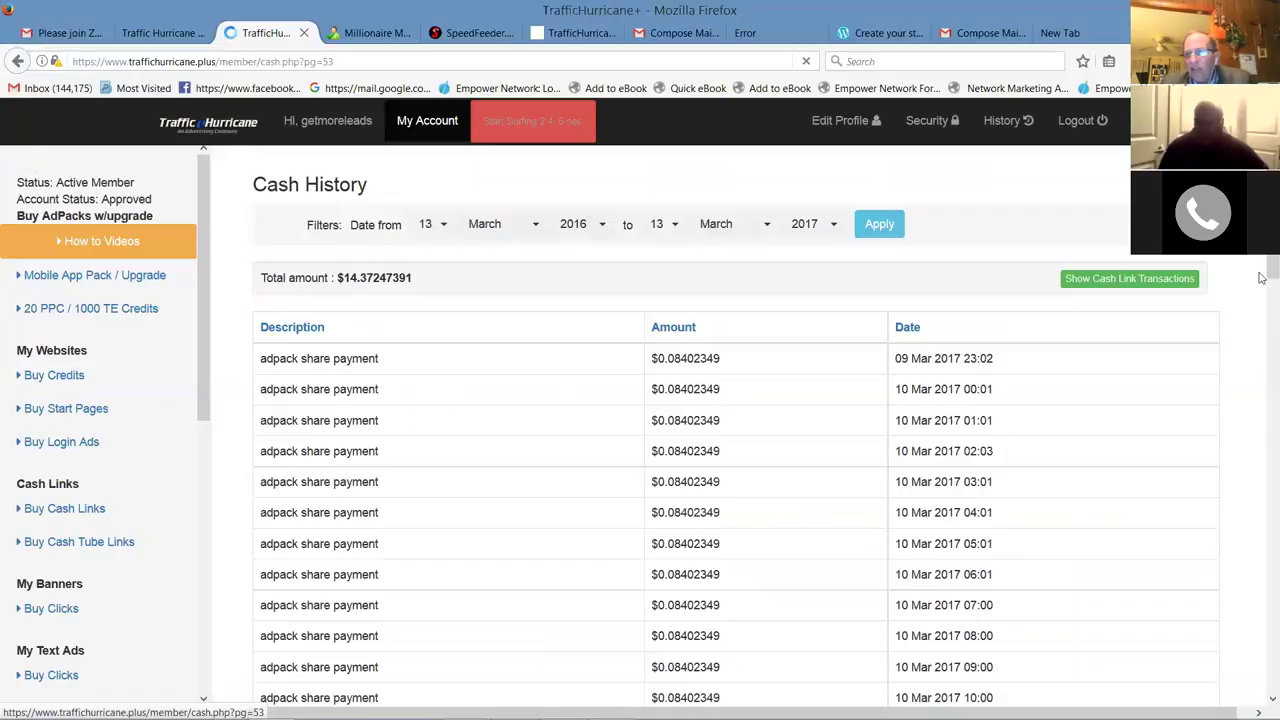
pyautogui.moveTo(1262, 270)
pyautogui.mouseDown()
pyautogui.moveTo(1262, 591)
pyautogui.moveTo(1262, 250)
pyautogui.mouseUp()
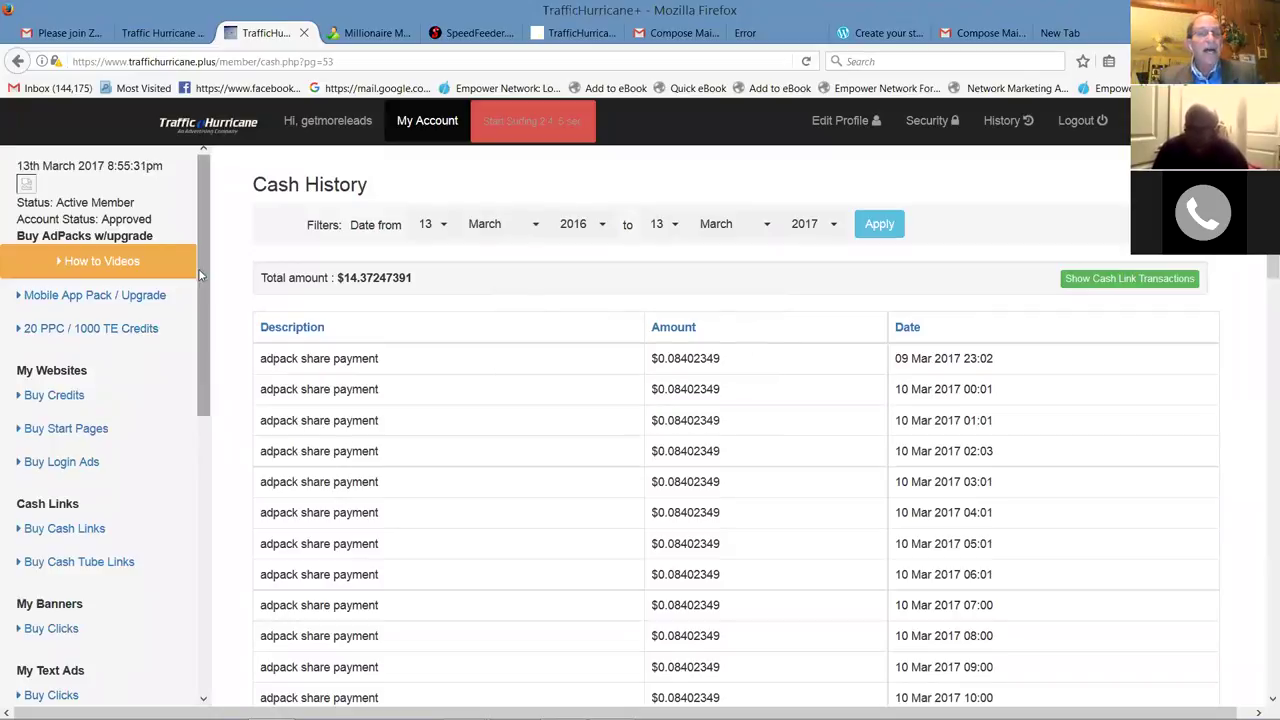
# Step: Open My Sites and scroll to the site list, visitor counts and 122 unassigned credits
pyautogui.click(57, 398)
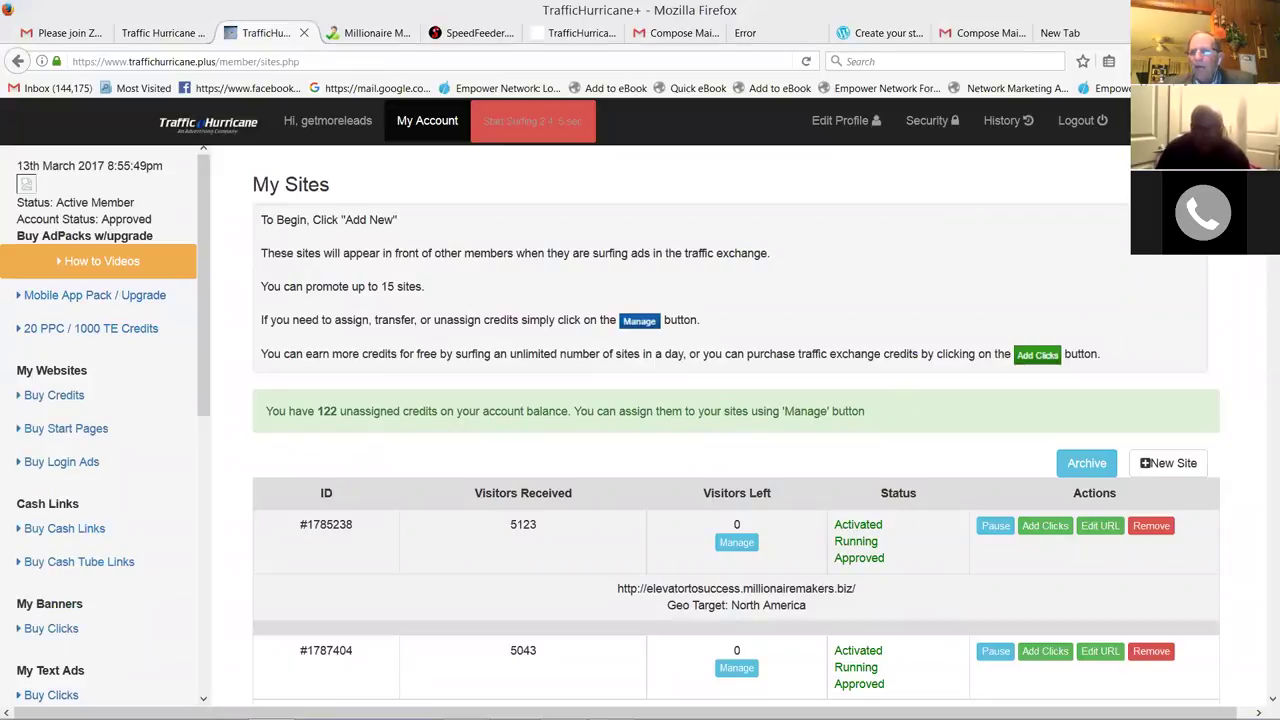
pyautogui.scroll(-2, 736, 430)
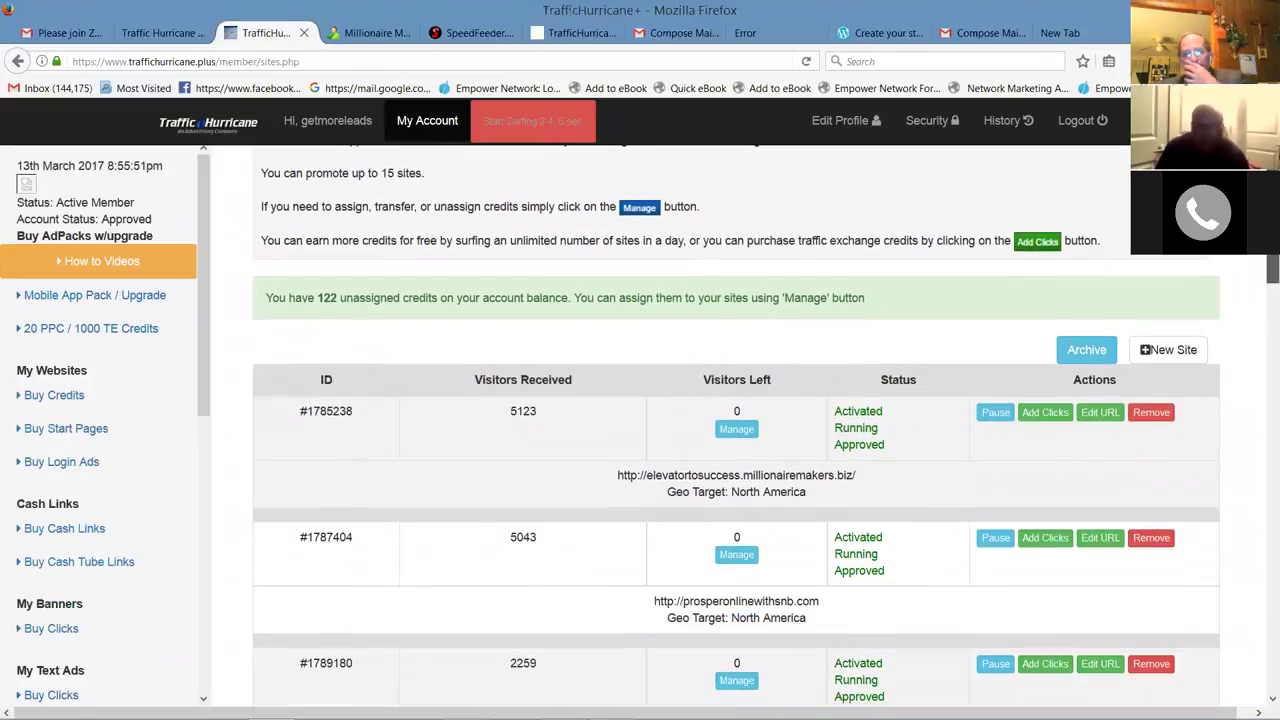
pyautogui.scroll(-2, 420, 285)
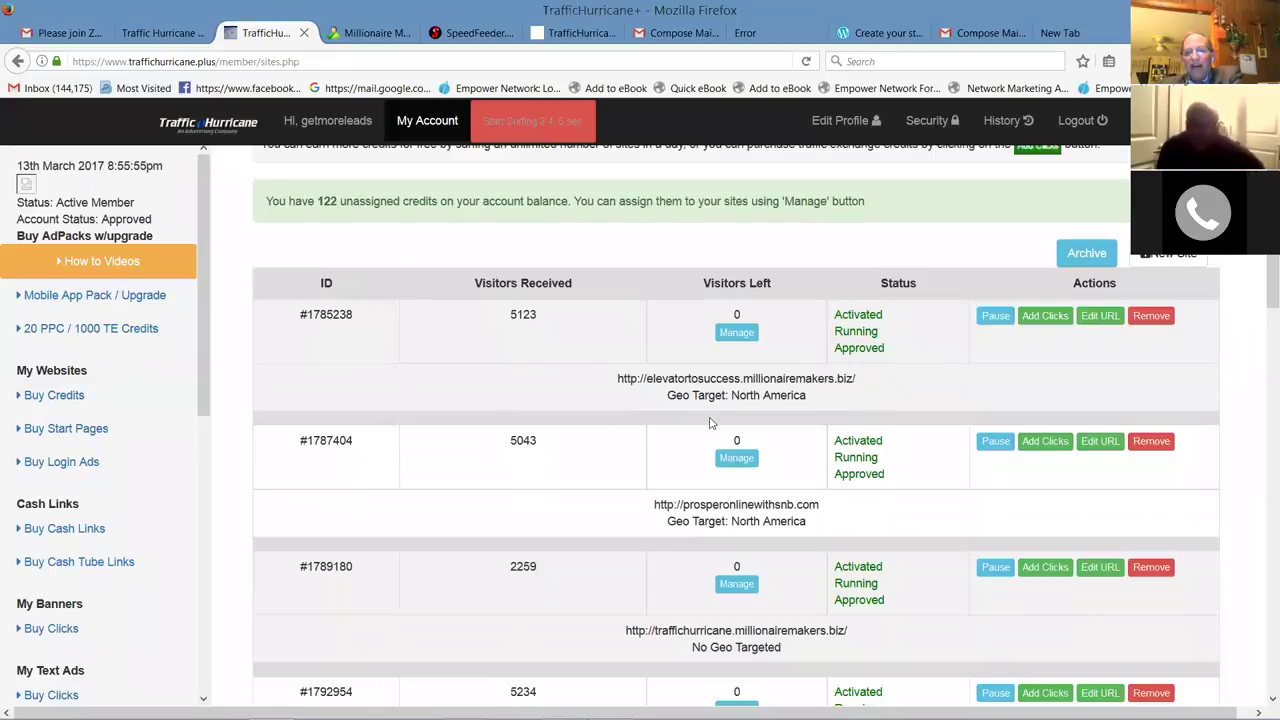
pyautogui.moveTo(1268, 260); pyautogui.dragTo(1262, 597)
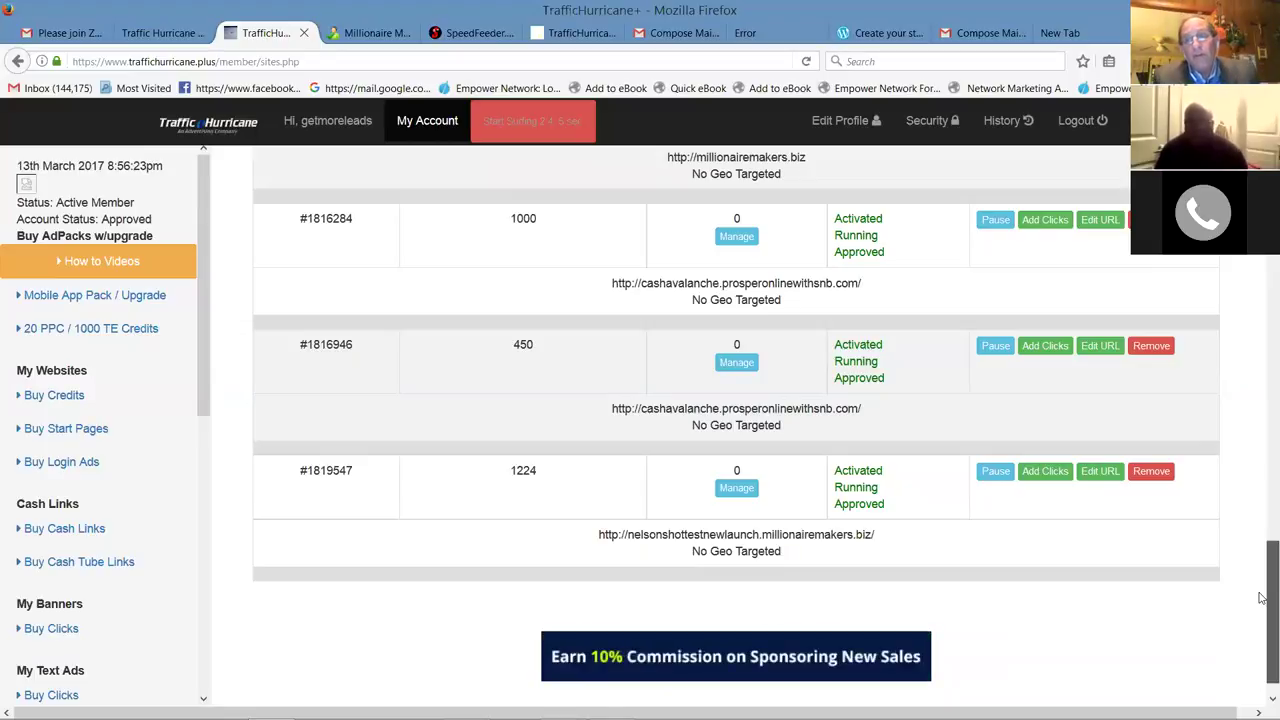
pyautogui.scroll(-1, 1261, 597)
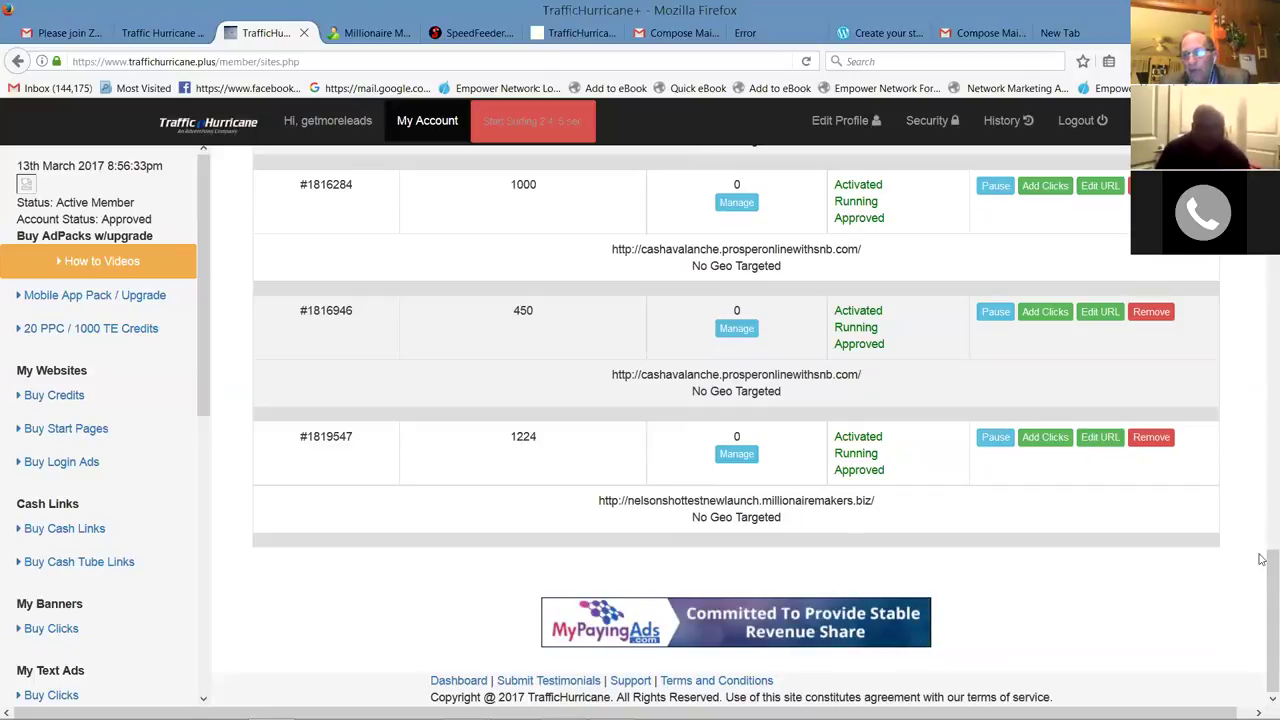
pyautogui.moveTo(1262, 582); pyautogui.dragTo(1261, 499)
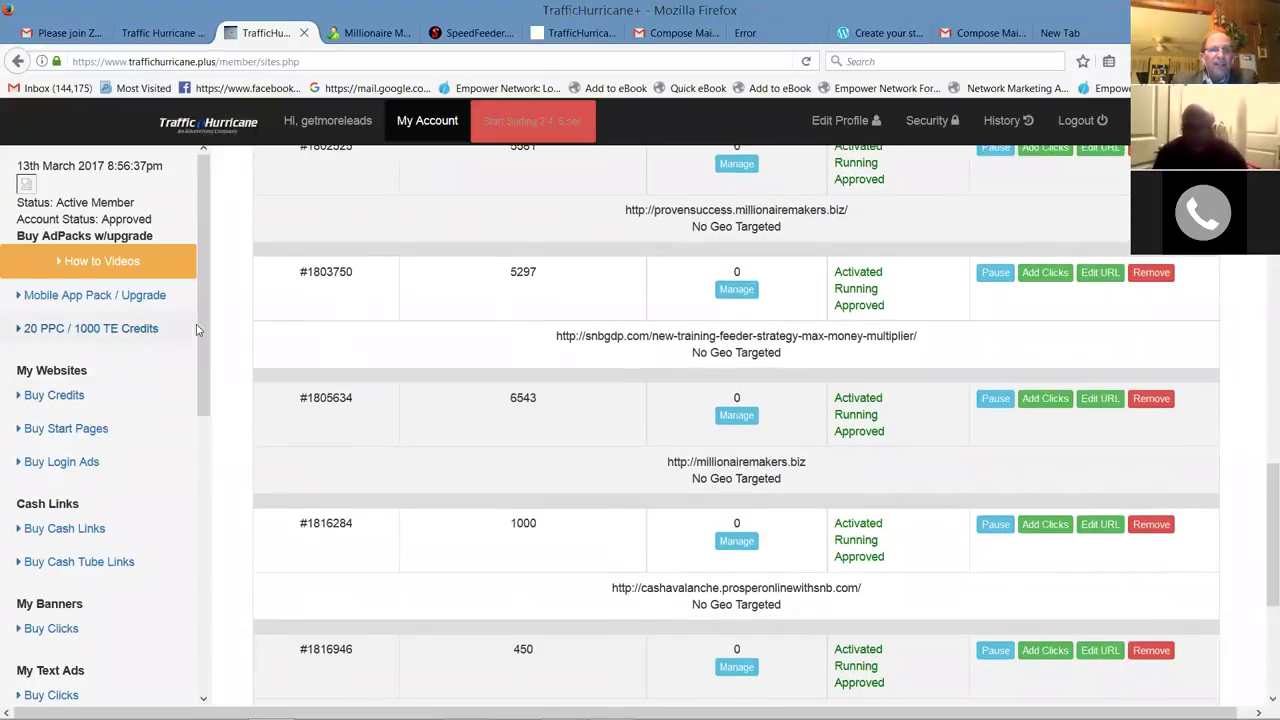
pyautogui.moveTo(210, 318); pyautogui.dragTo(147, 399)
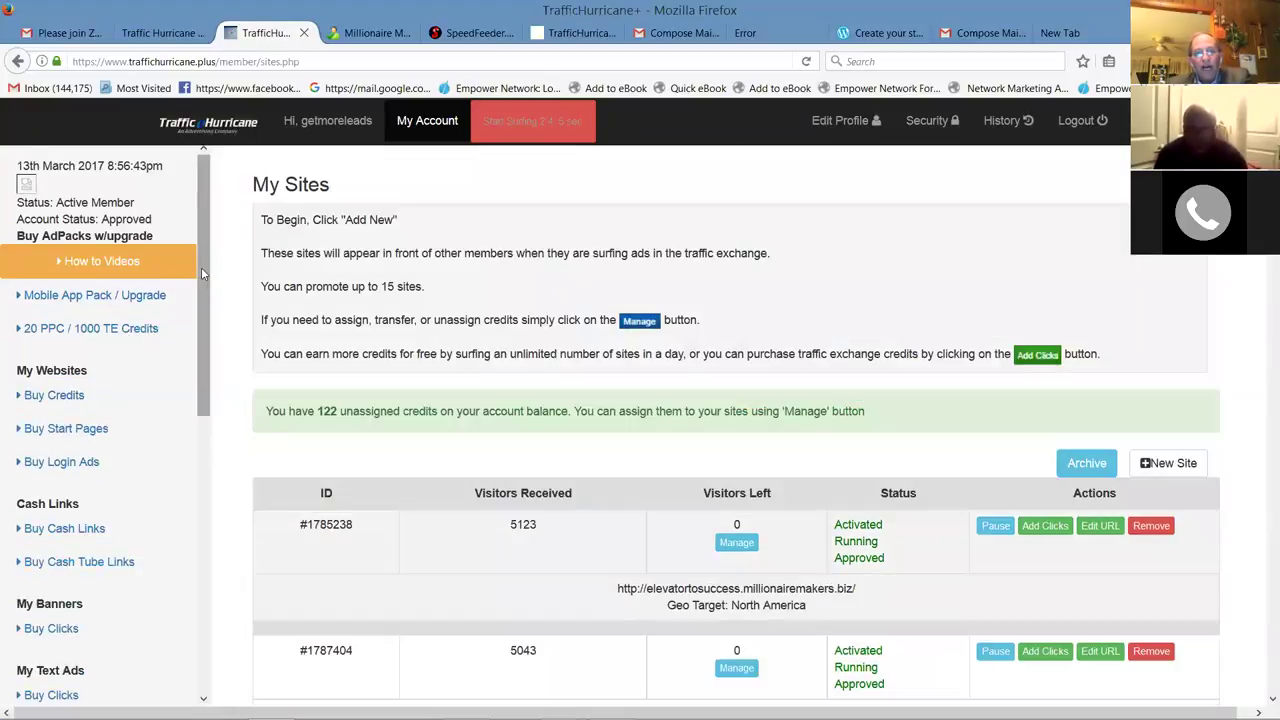
pyautogui.scroll(-1, 203, 282)
pyautogui.moveTo(203, 282); pyautogui.dragTo(208, 530)
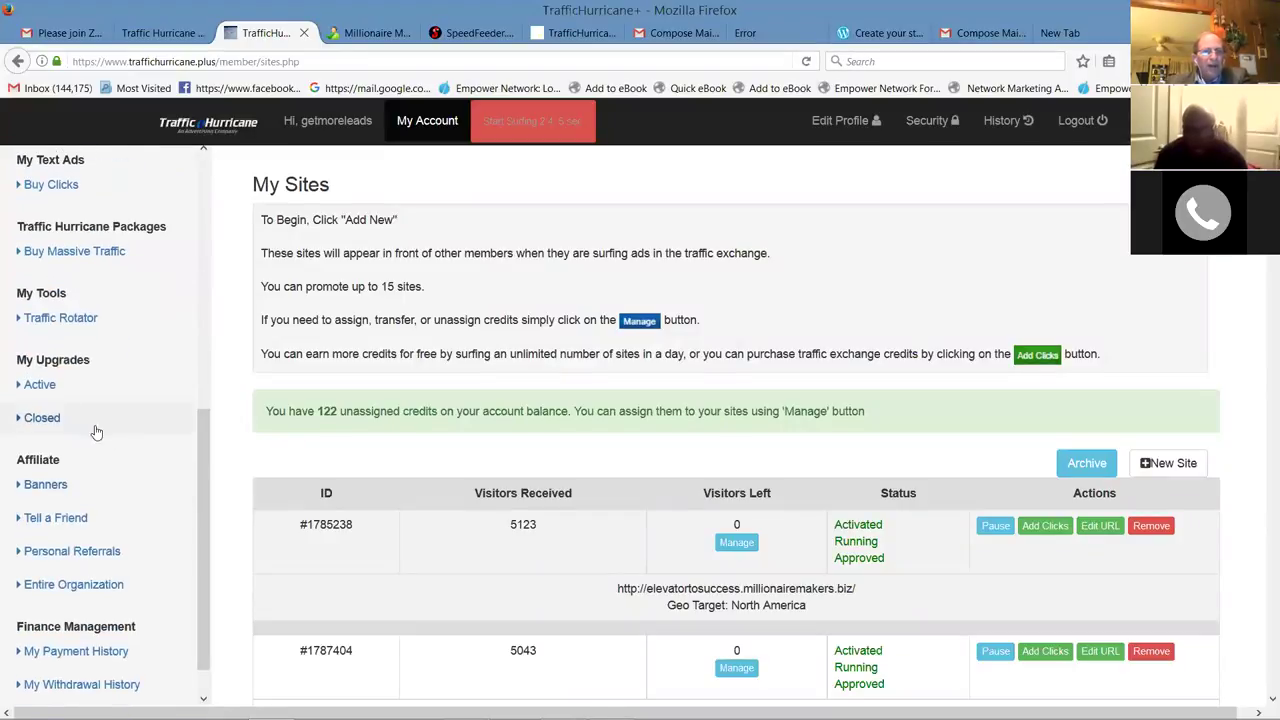
pyautogui.moveTo(210, 410); pyautogui.dragTo(189, 181)
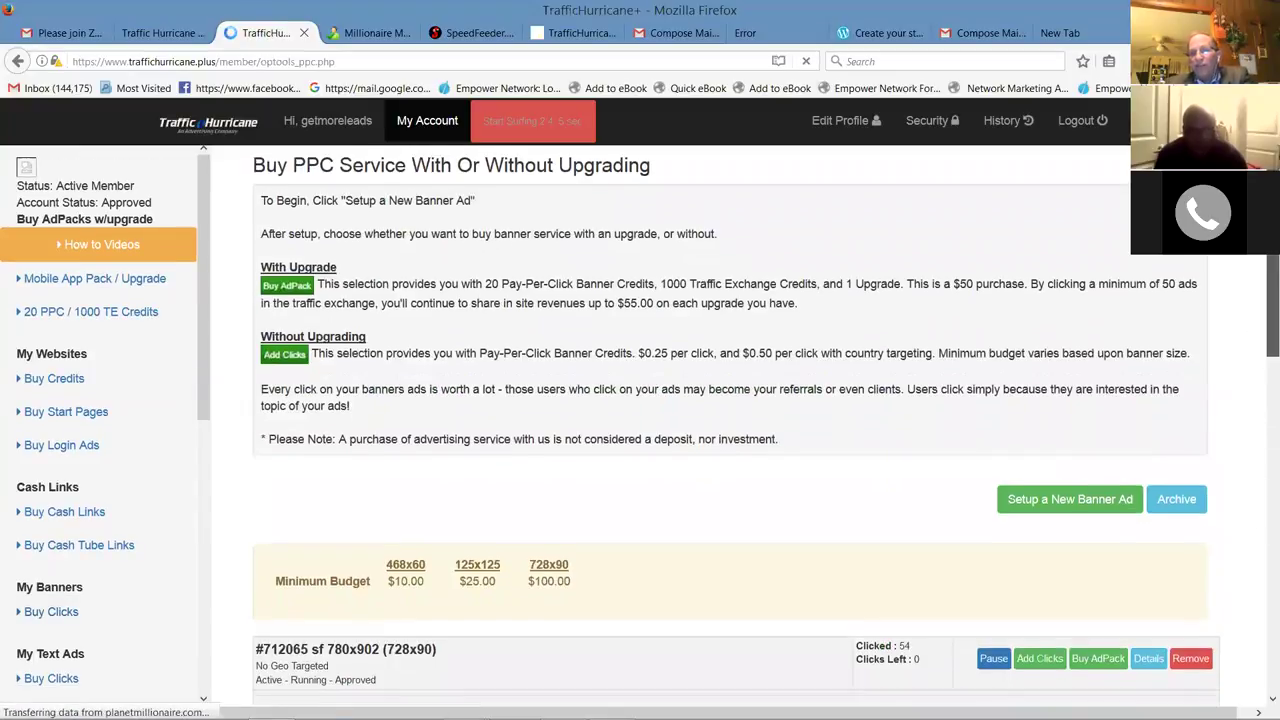
# Step: Scroll through the banner PPC ads, including the 20-click Speed Feeder and Lead Lightening banners
pyautogui.scroll(-5, 730, 420)
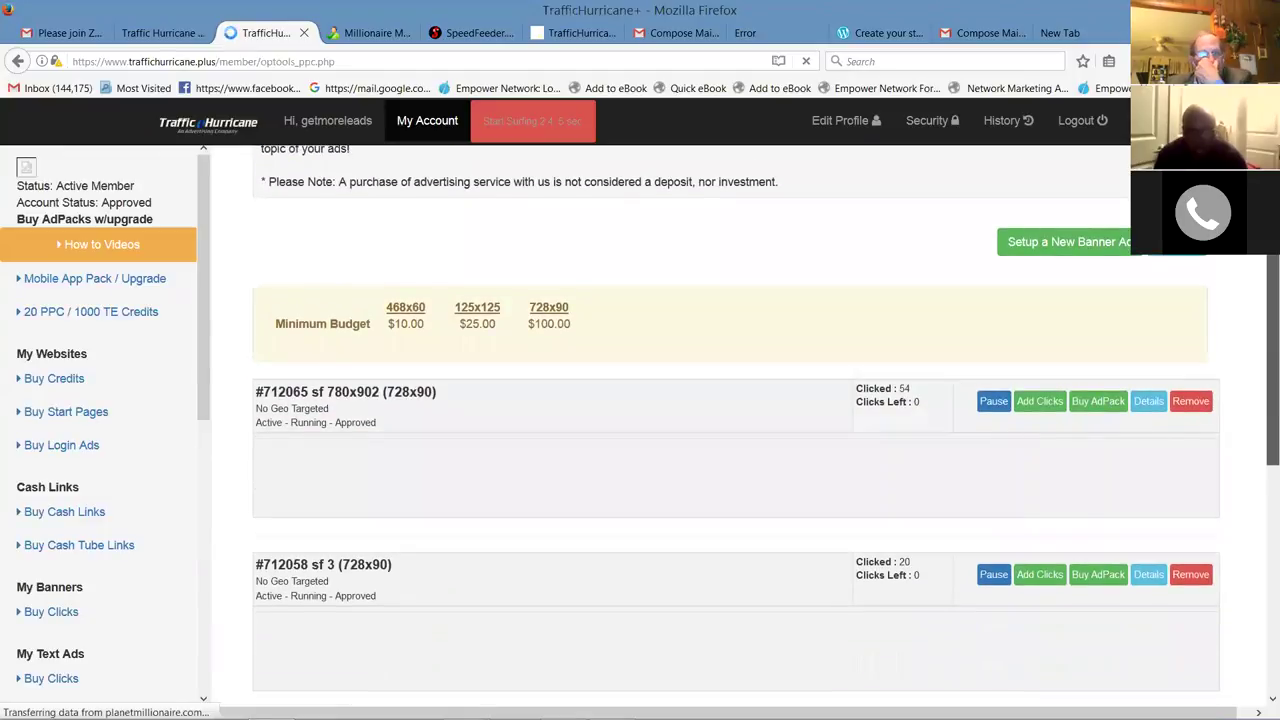
pyautogui.scroll(-1, 1262, 265)
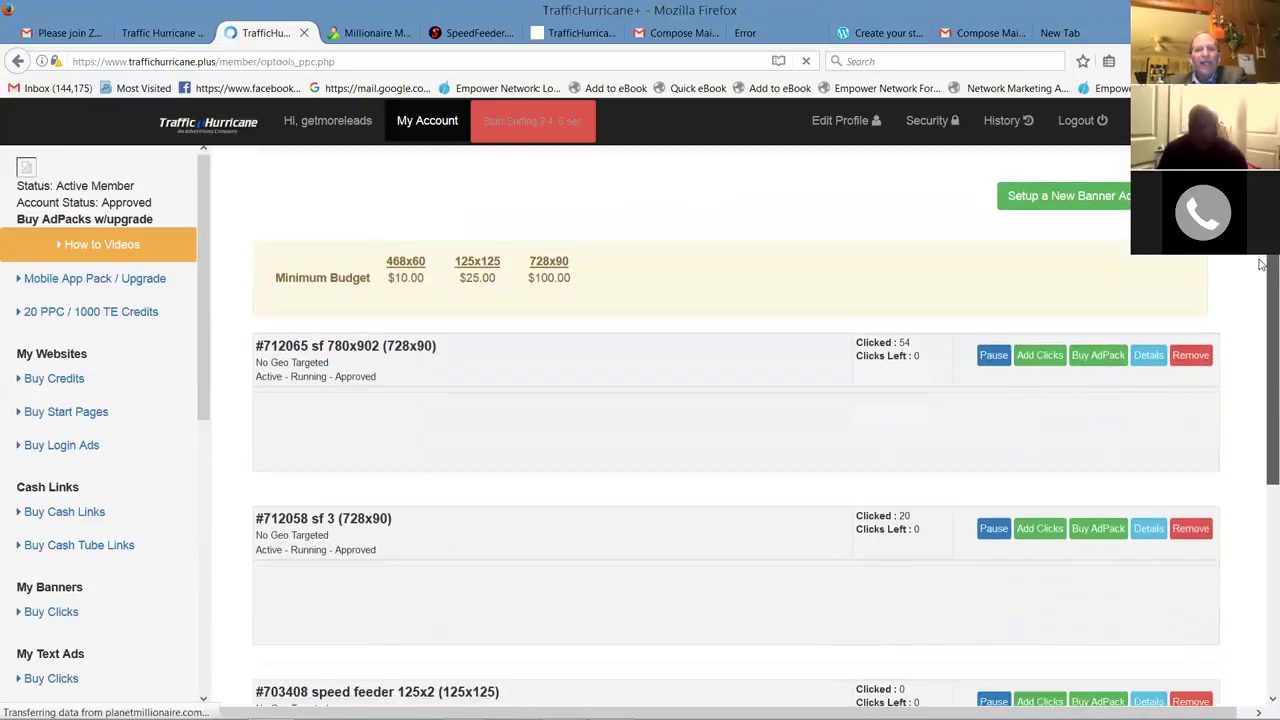
pyautogui.moveTo(1262, 265); pyautogui.dragTo(1262, 418)
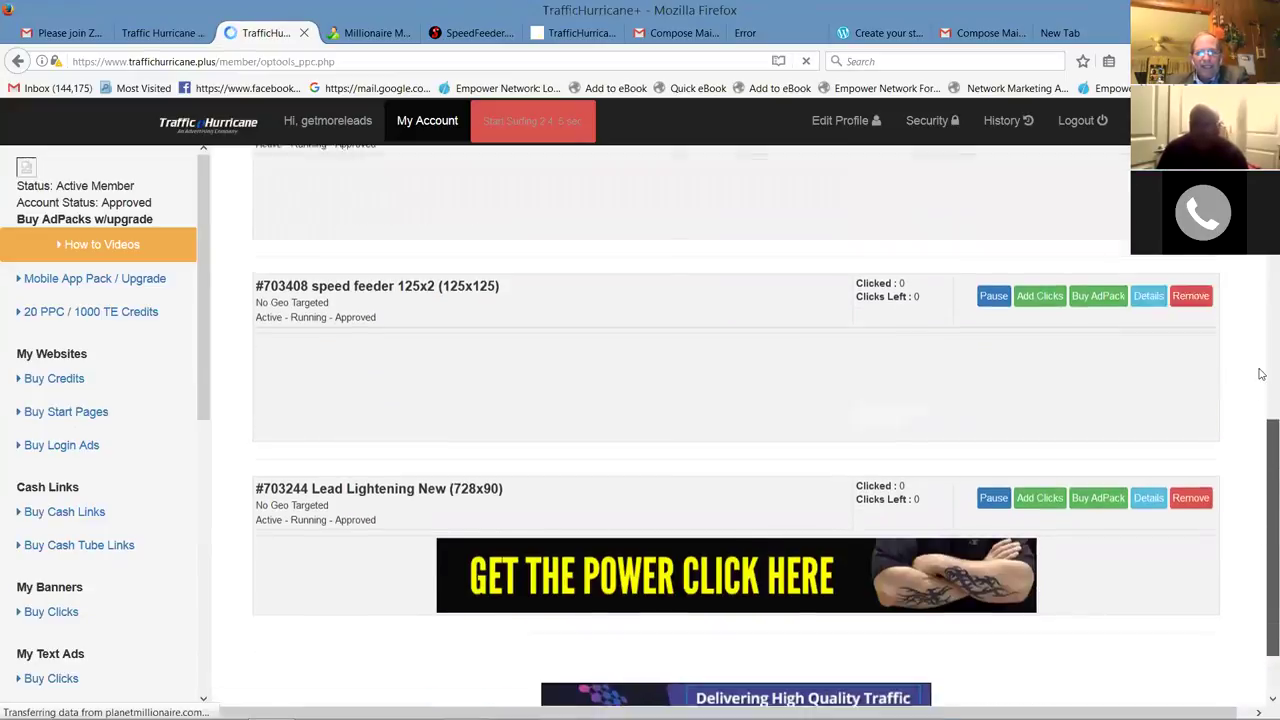
pyautogui.moveTo(1262, 418); pyautogui.dragTo(157, 552)
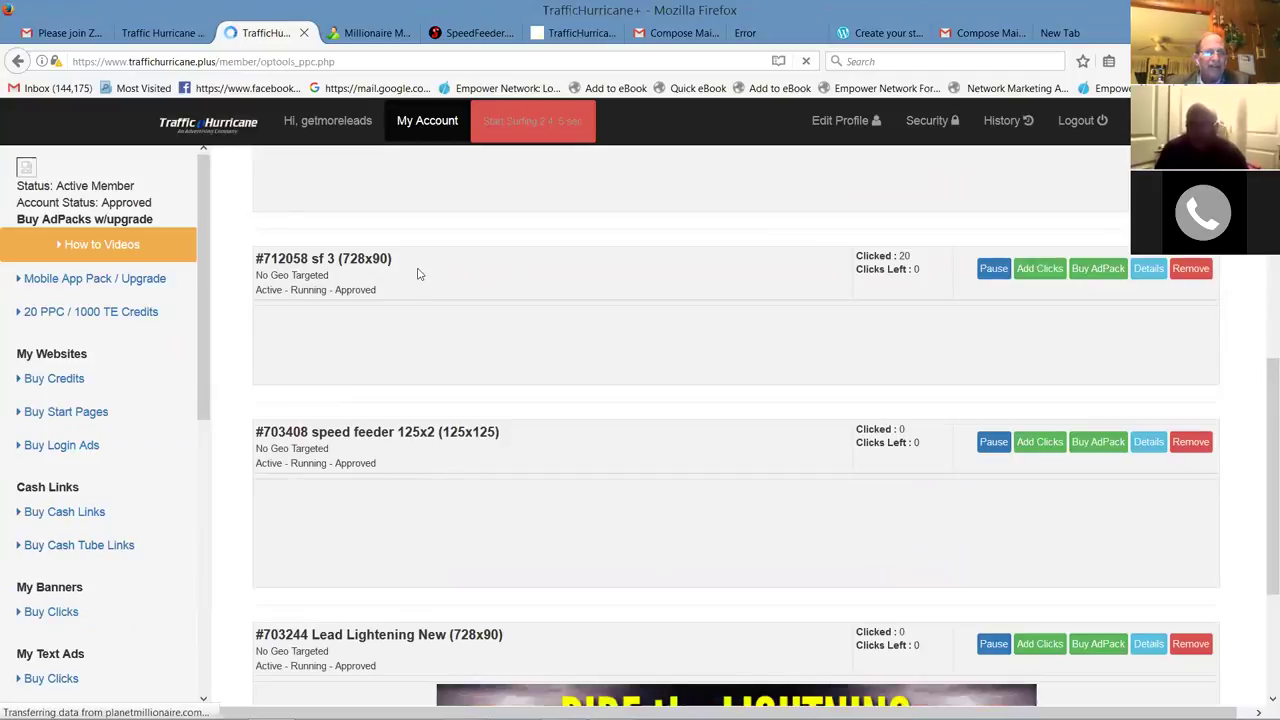
pyautogui.scroll(1, 1260, 435)
pyautogui.scroll(4, 1260, 435)
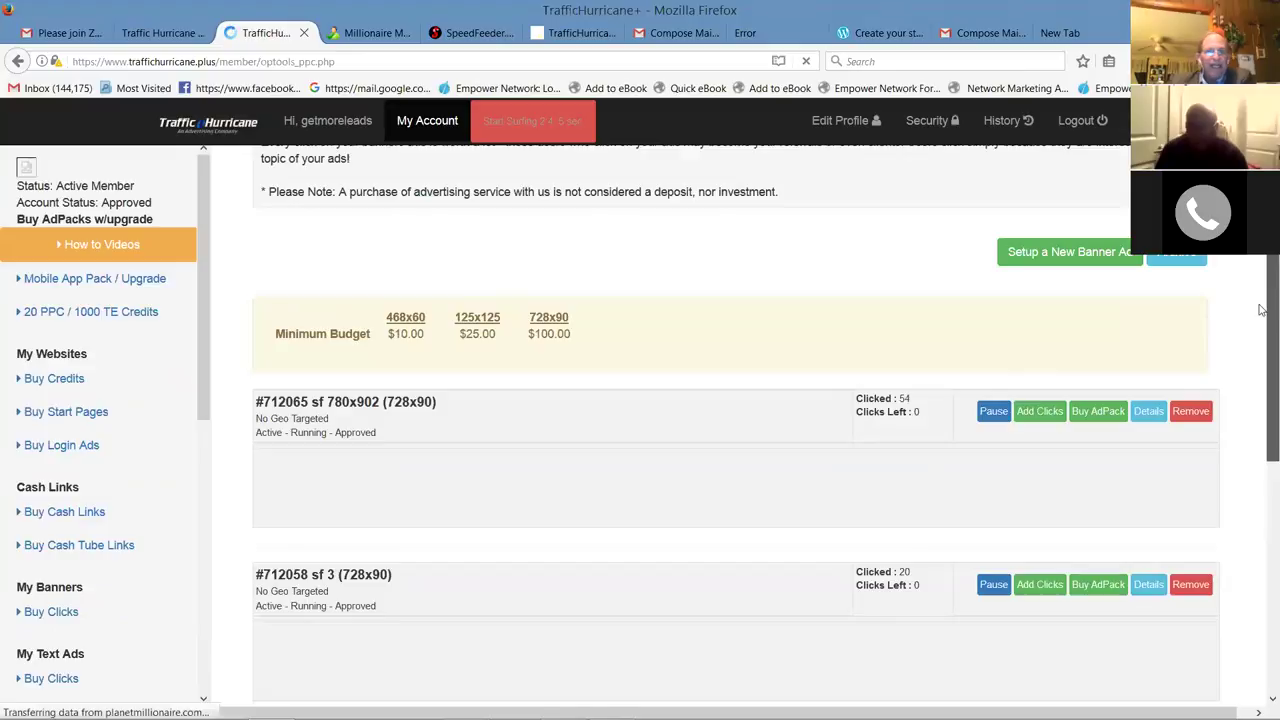
pyautogui.scroll(-1, 988, 215)
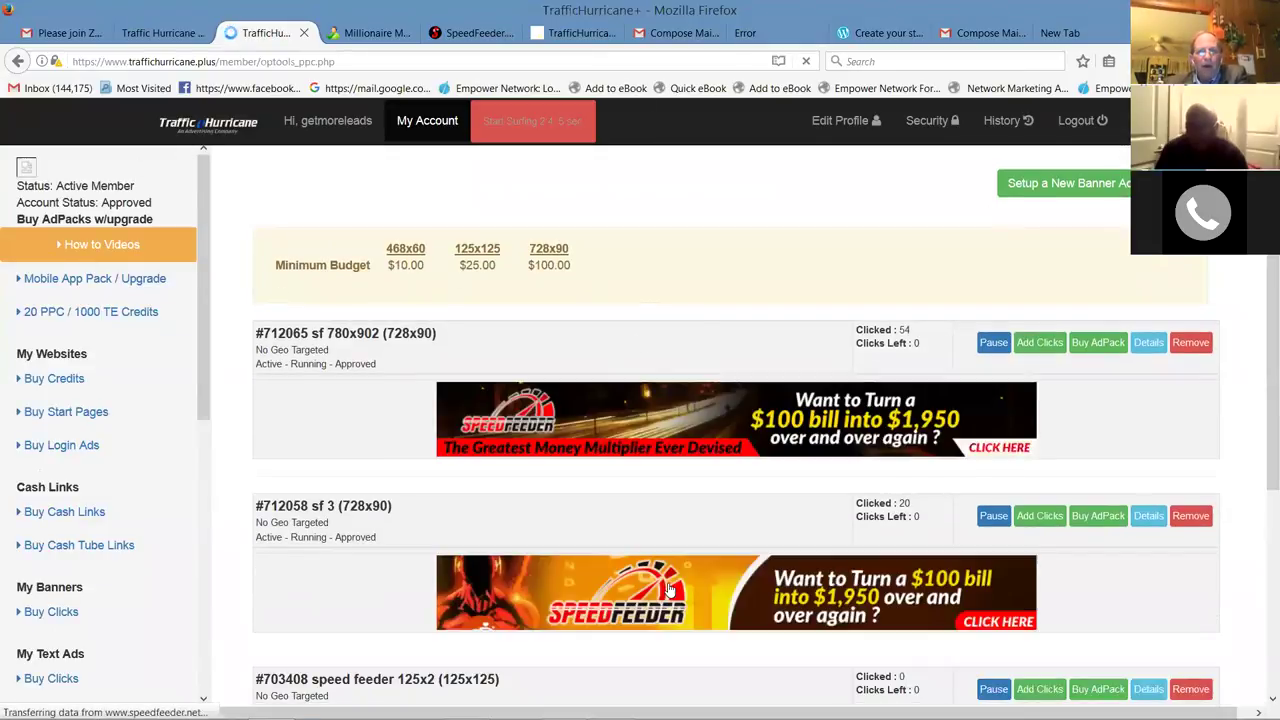
pyautogui.scroll(-2, 1262, 440)
pyautogui.scroll(-1, 1262, 450)
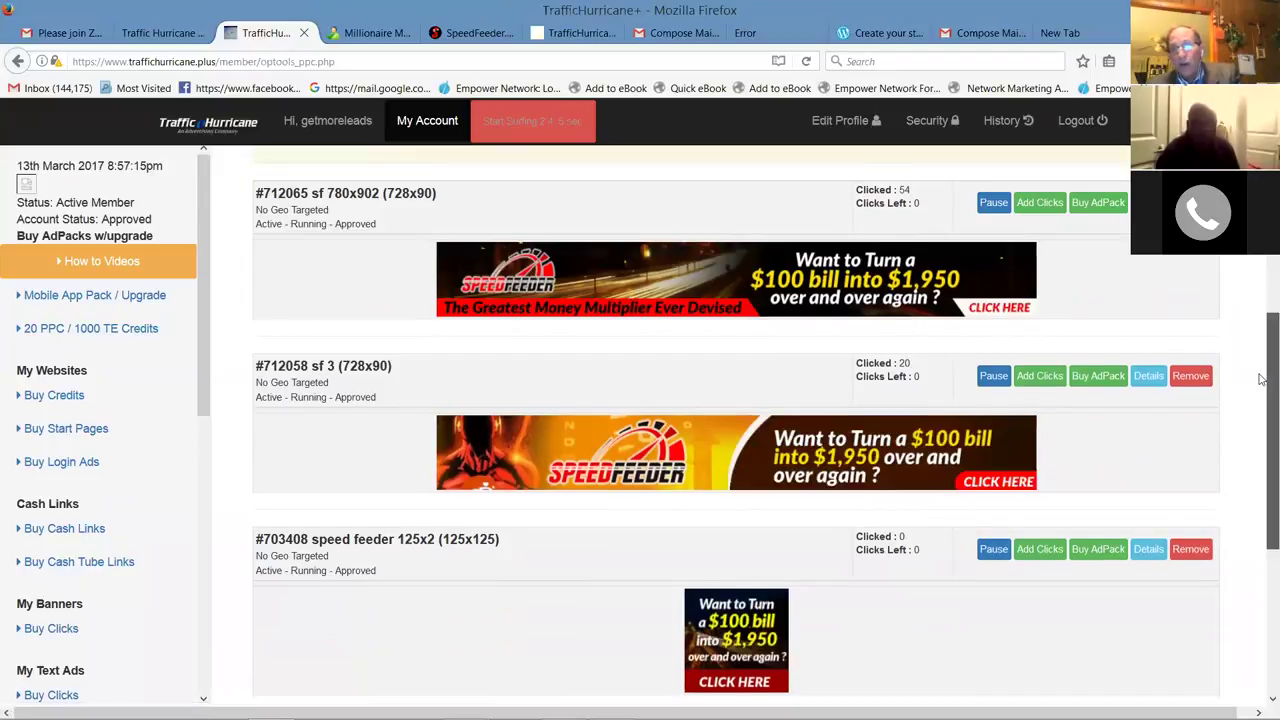
pyautogui.scroll(-3, 1260, 442)
pyautogui.scroll(2, 1260, 442)
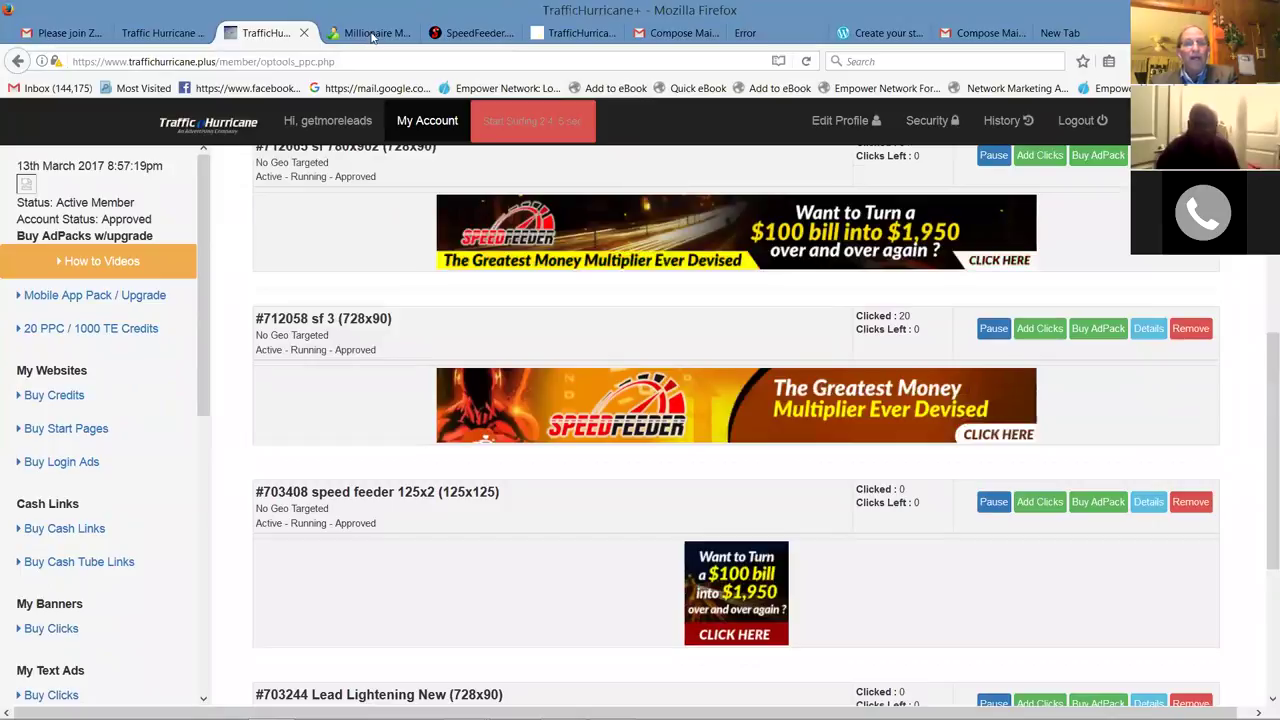
# Step: View SpeedFeeder's Matrix Positions: Stage 1 completed, Stage 2 started, $0.00 earned
pyautogui.click(452, 34)
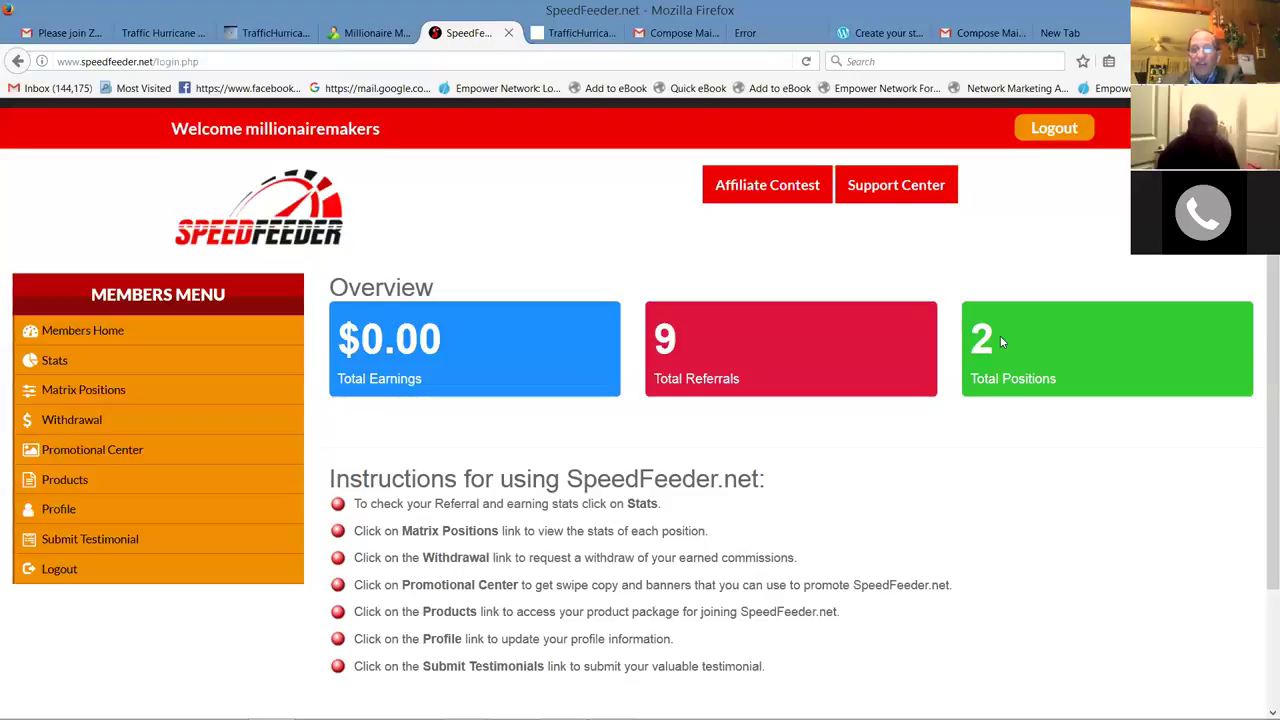
pyautogui.scroll(-1, 1252, 320)
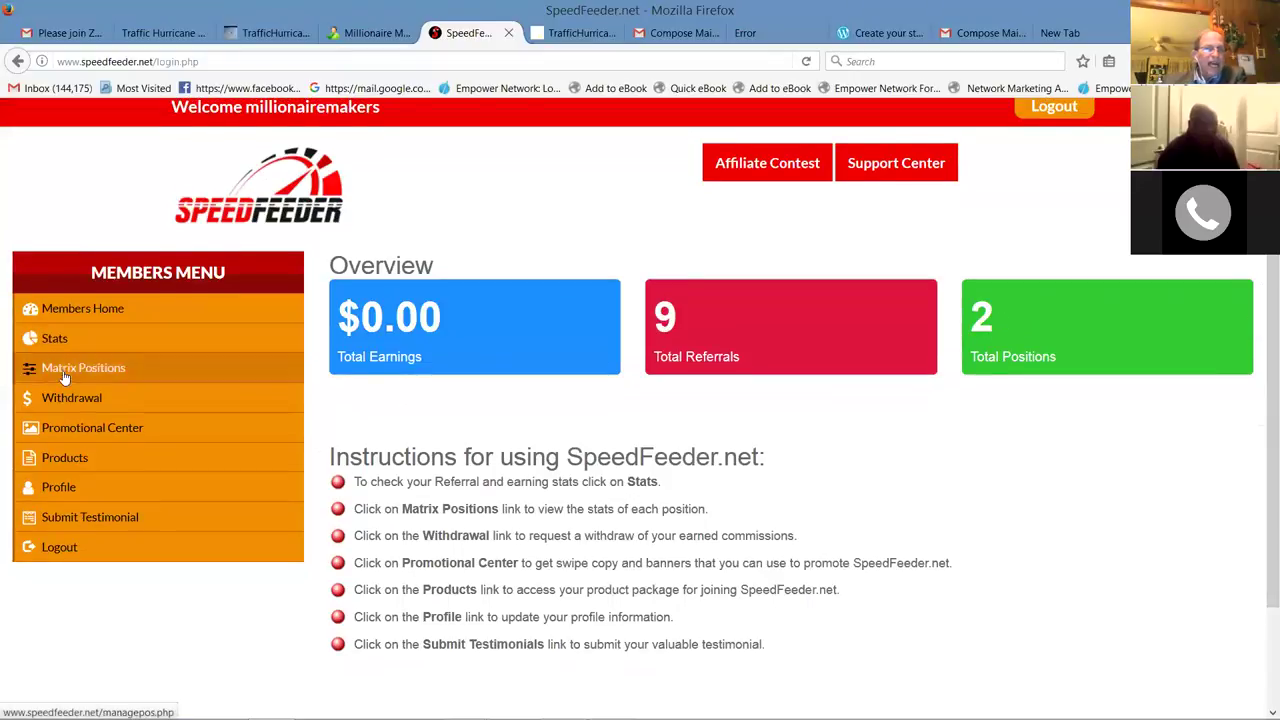
pyautogui.click(64, 372)
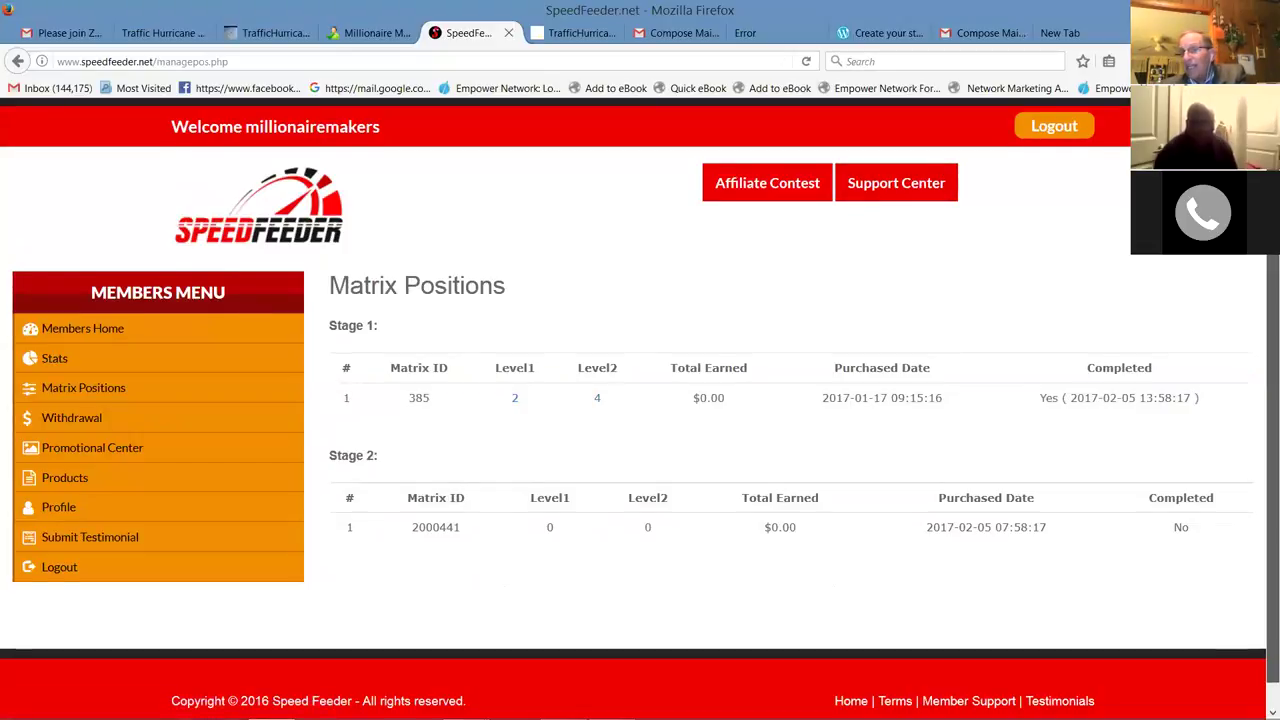
pyautogui.scroll(-1, 640, 400)
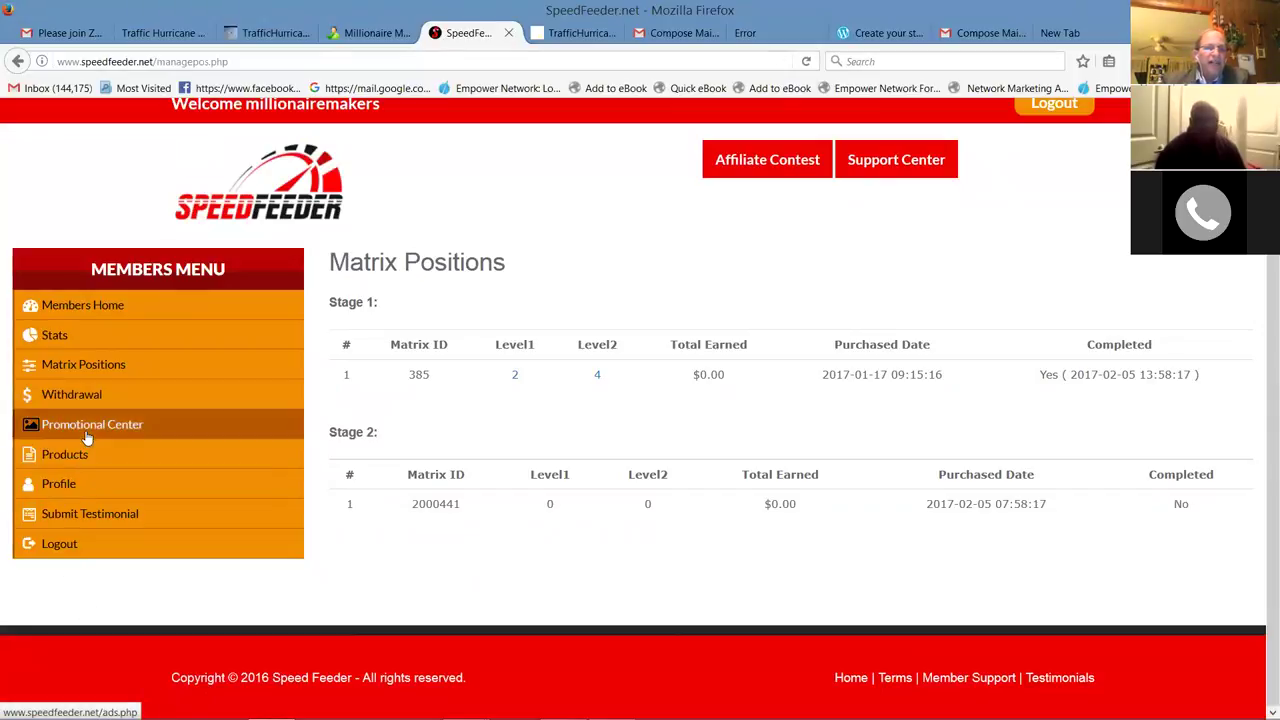
# Step: Browse the Promotional Center's affiliate links and banner codes, then return to Traffic Hurricane
pyautogui.click(88, 437)
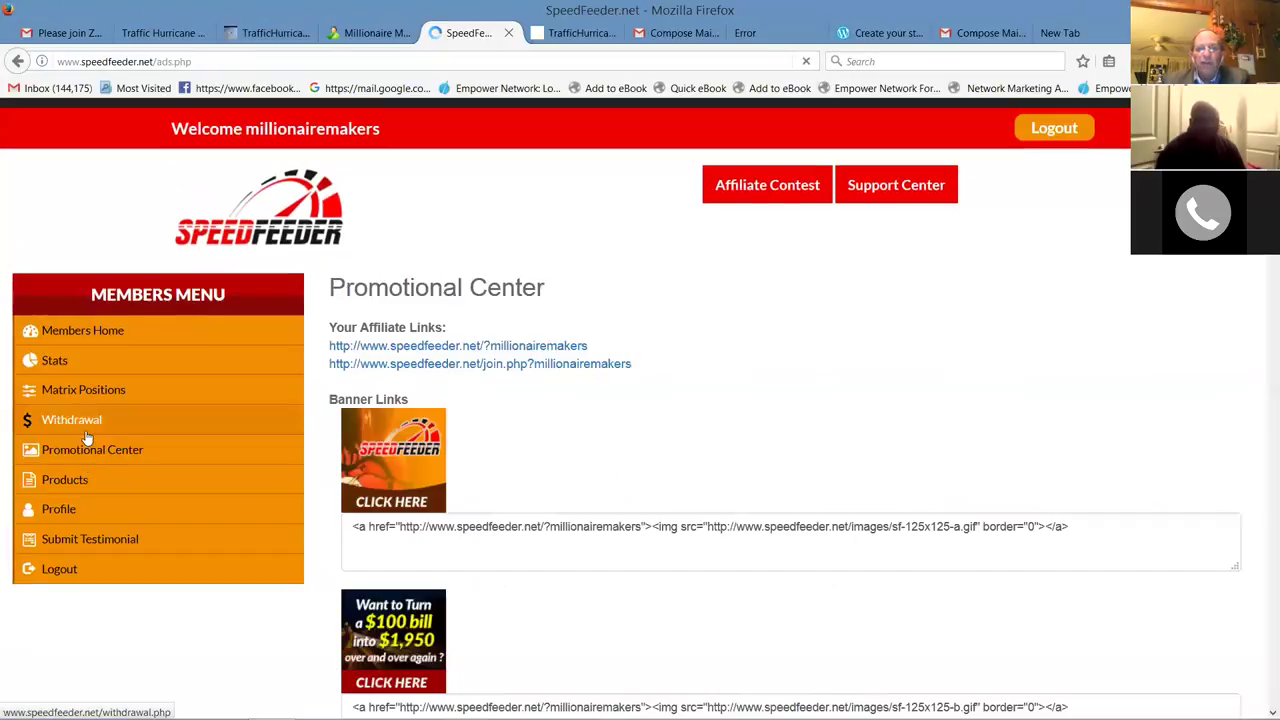
pyautogui.scroll(-1, 640, 408)
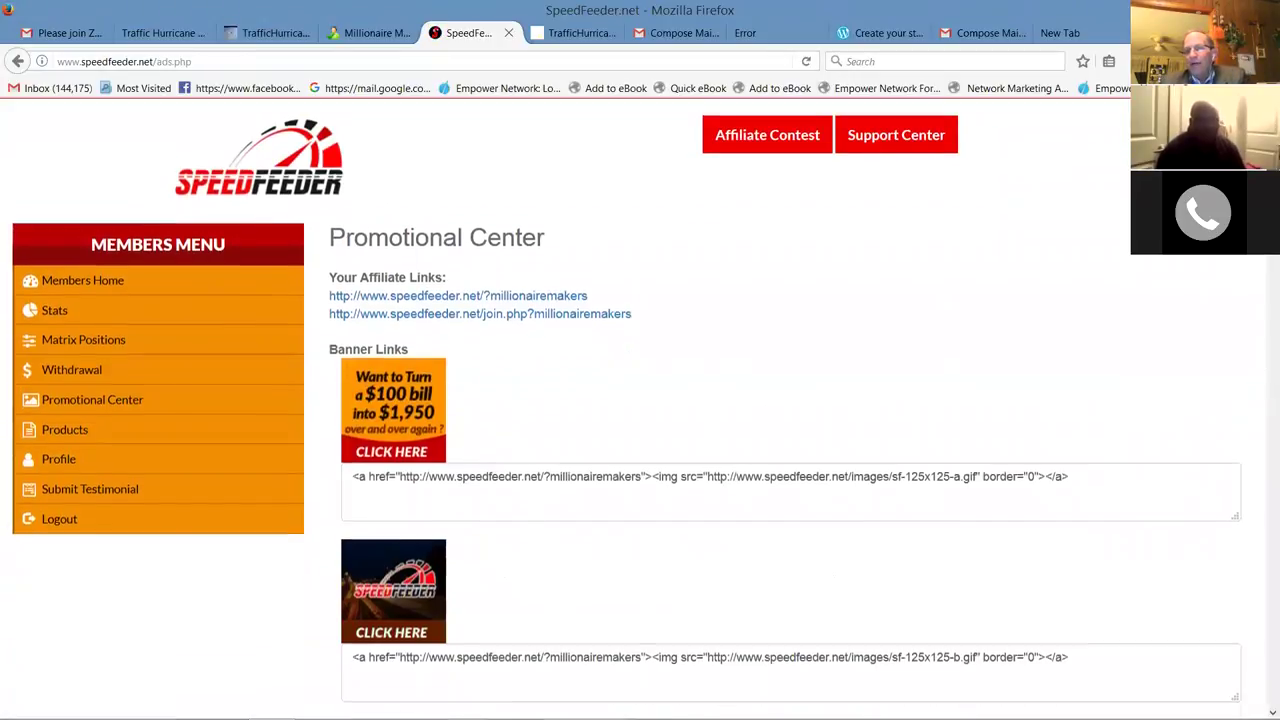
pyautogui.scroll(-1, 640, 408)
pyautogui.scroll(-1, 640, 408)
pyautogui.scroll(-3, 640, 408)
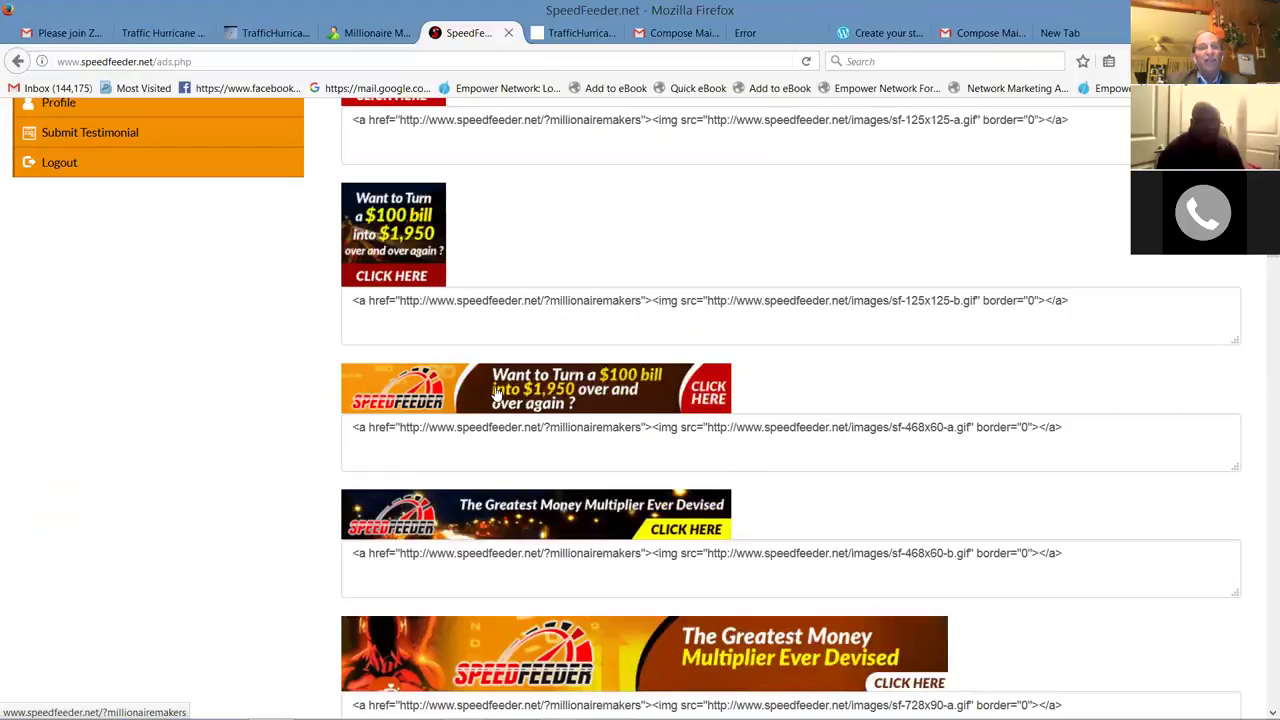
pyautogui.click(250, 35)
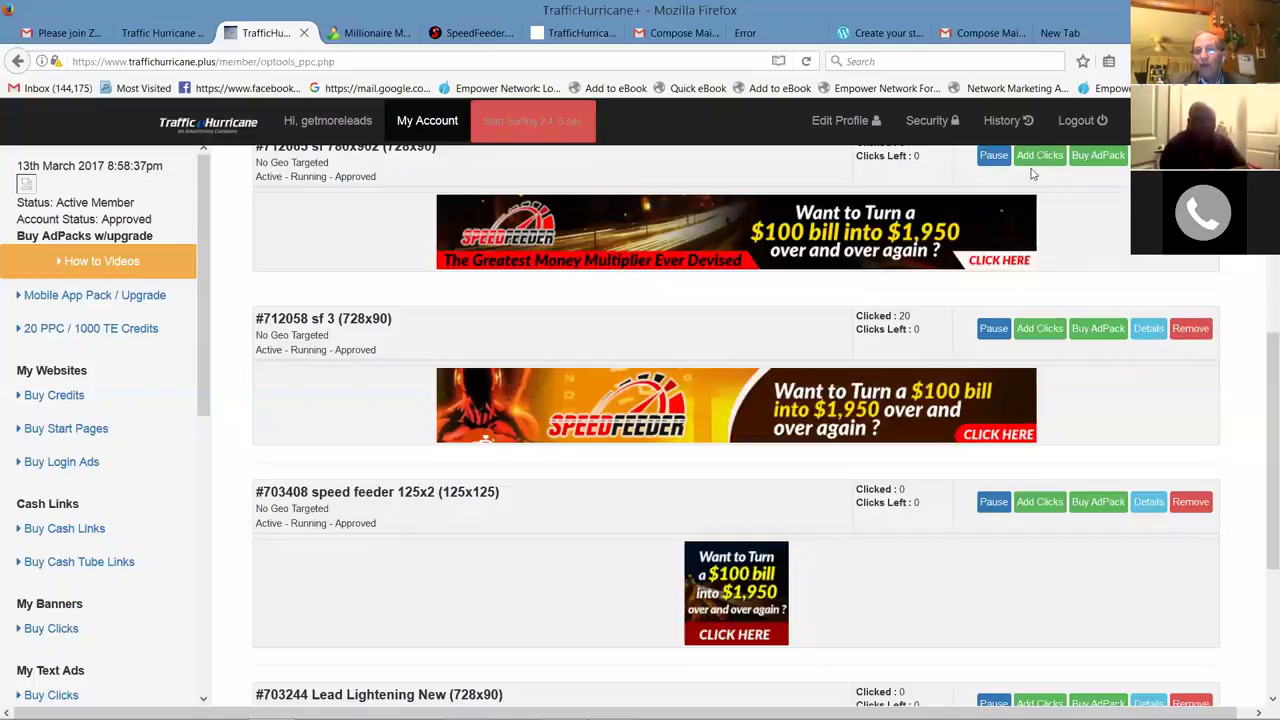
# Step: View ad #703408's target URL, then switch to the Millionaire Makers launch page
pyautogui.click(1150, 510)
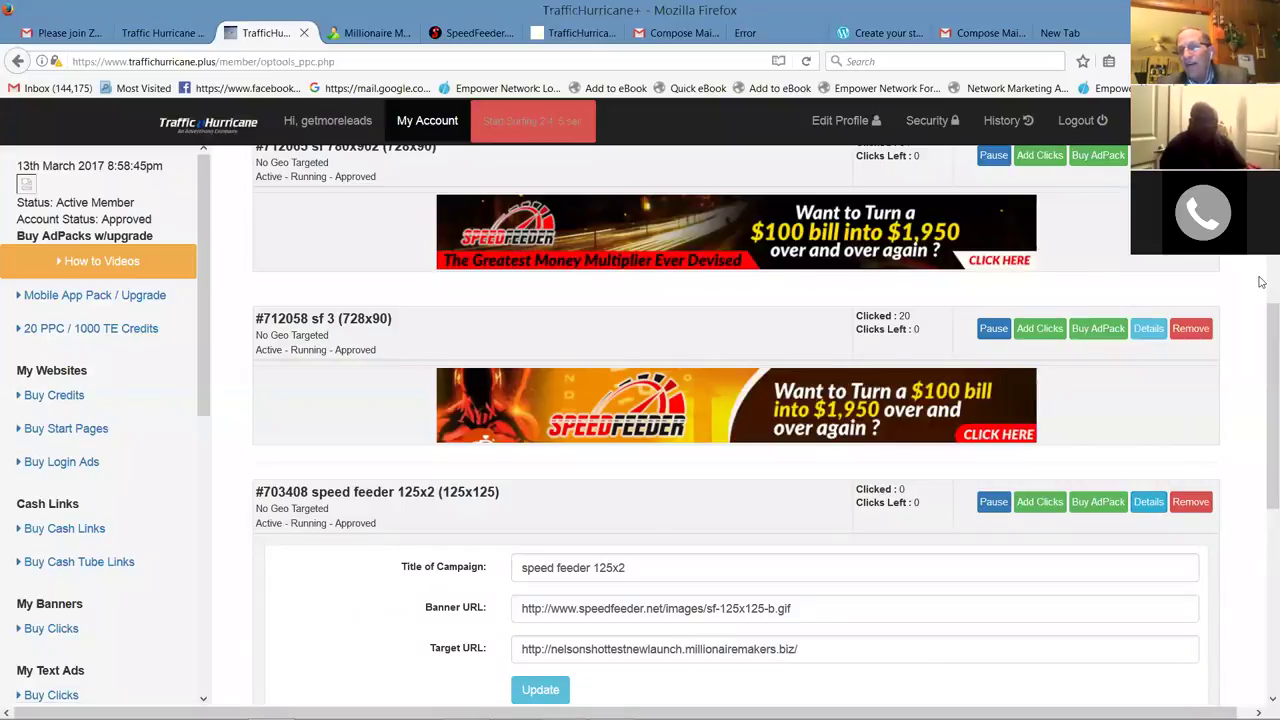
pyautogui.scroll(5, 1262, 338)
pyautogui.scroll(3, 710, 426)
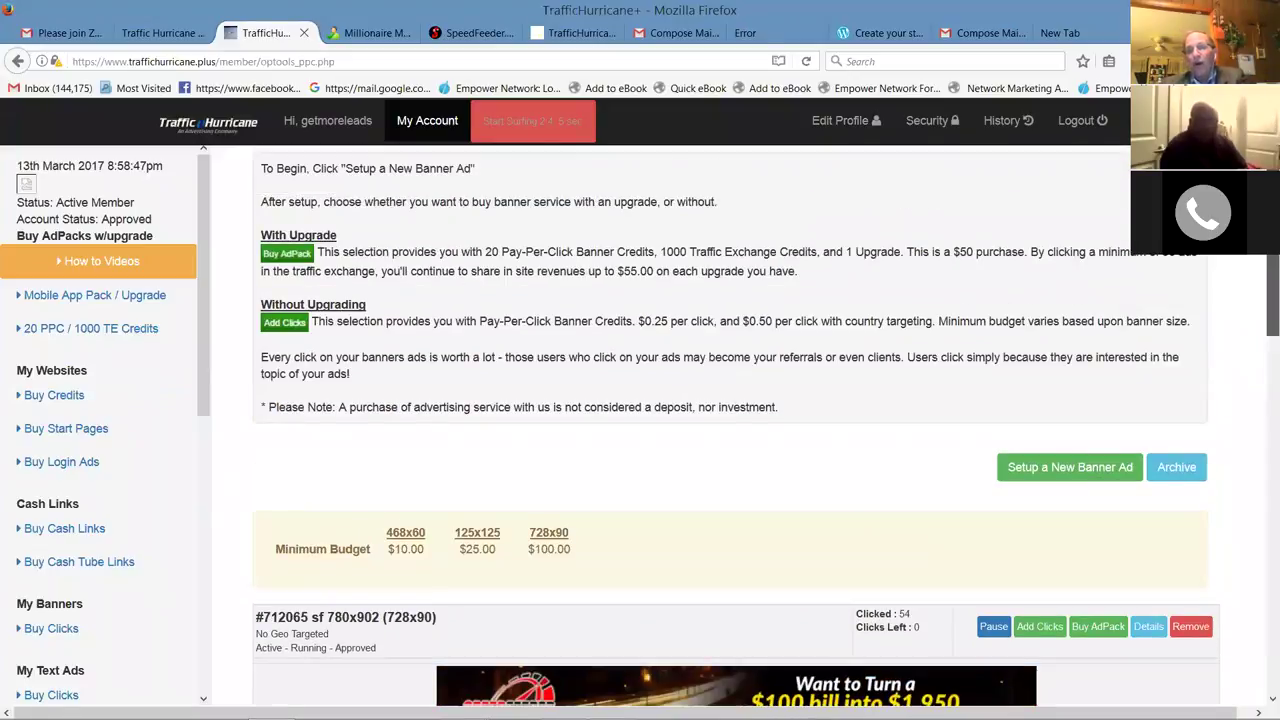
pyautogui.click(367, 34)
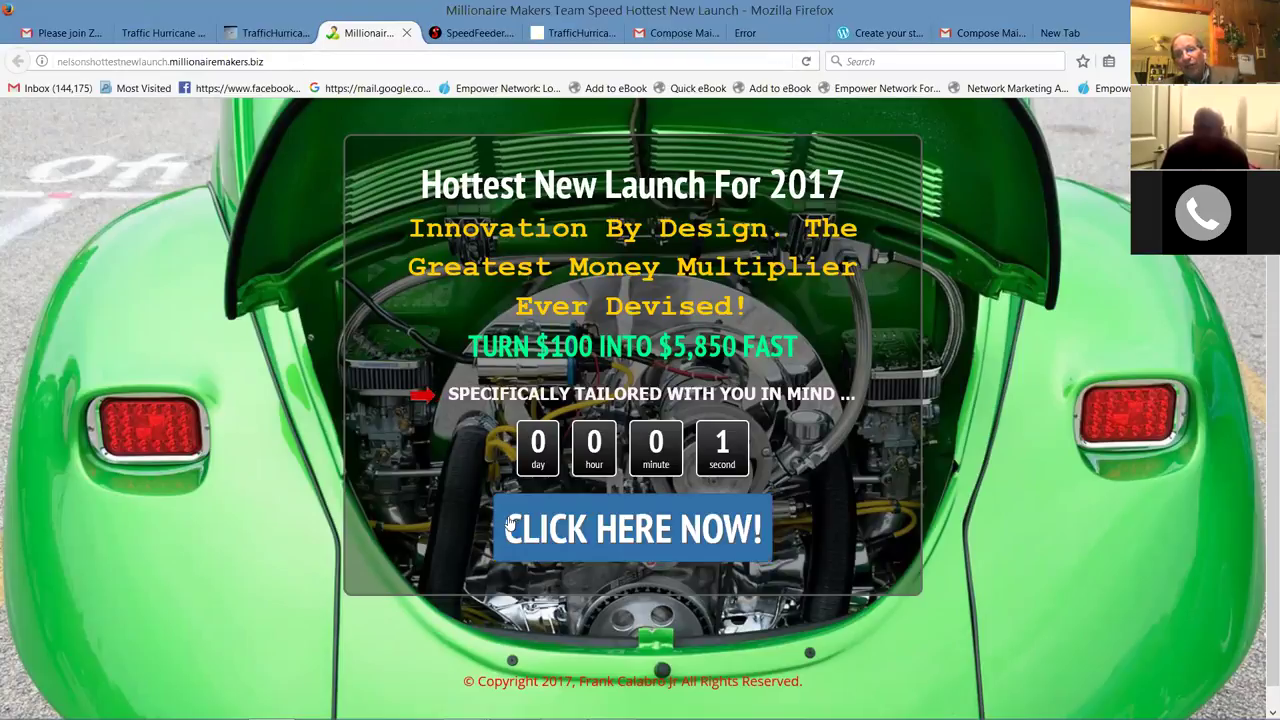
# Step: Enter a Gmail address in the launch opt-in form, fixing a typo, and submit it
pyautogui.click(649, 530)
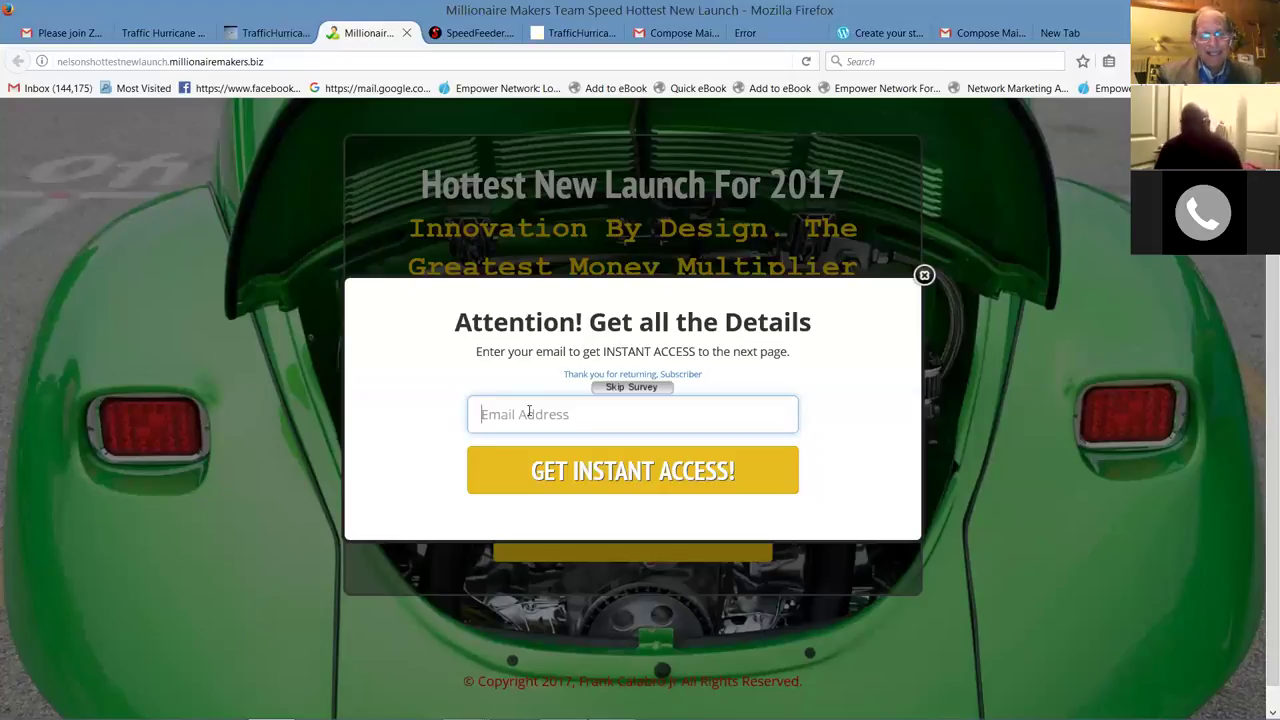
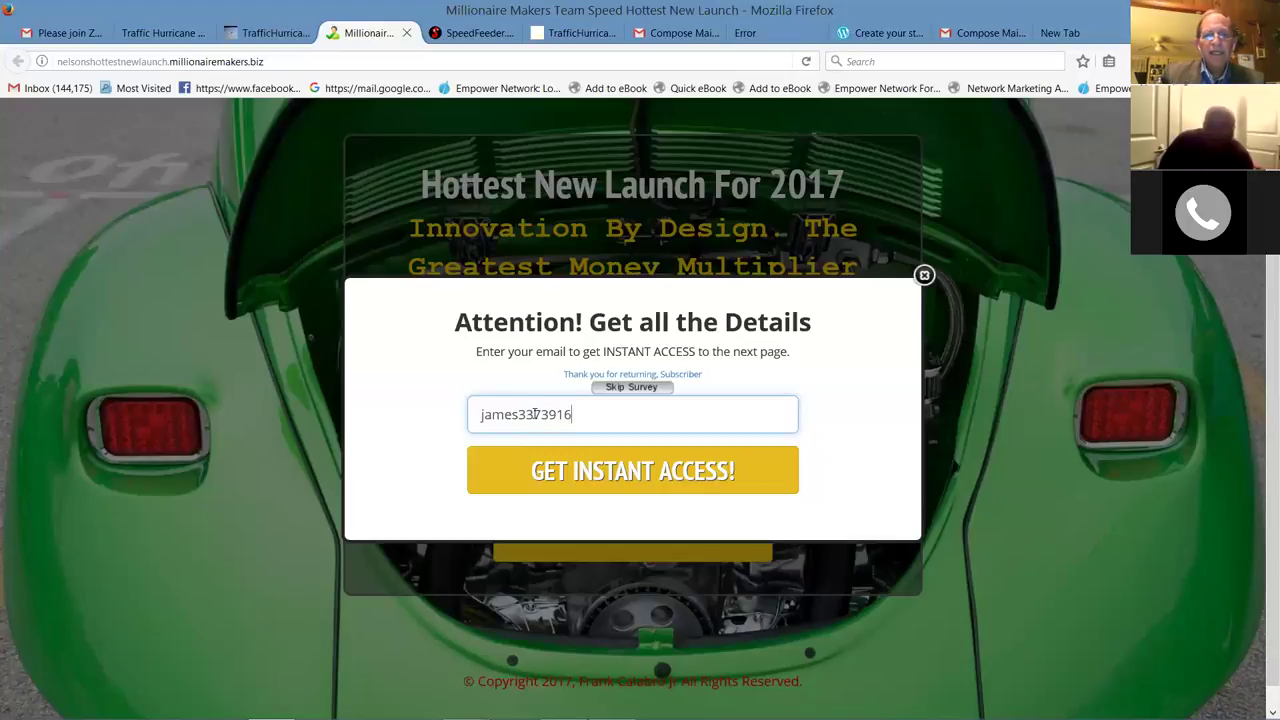
pyautogui.click(541, 414)
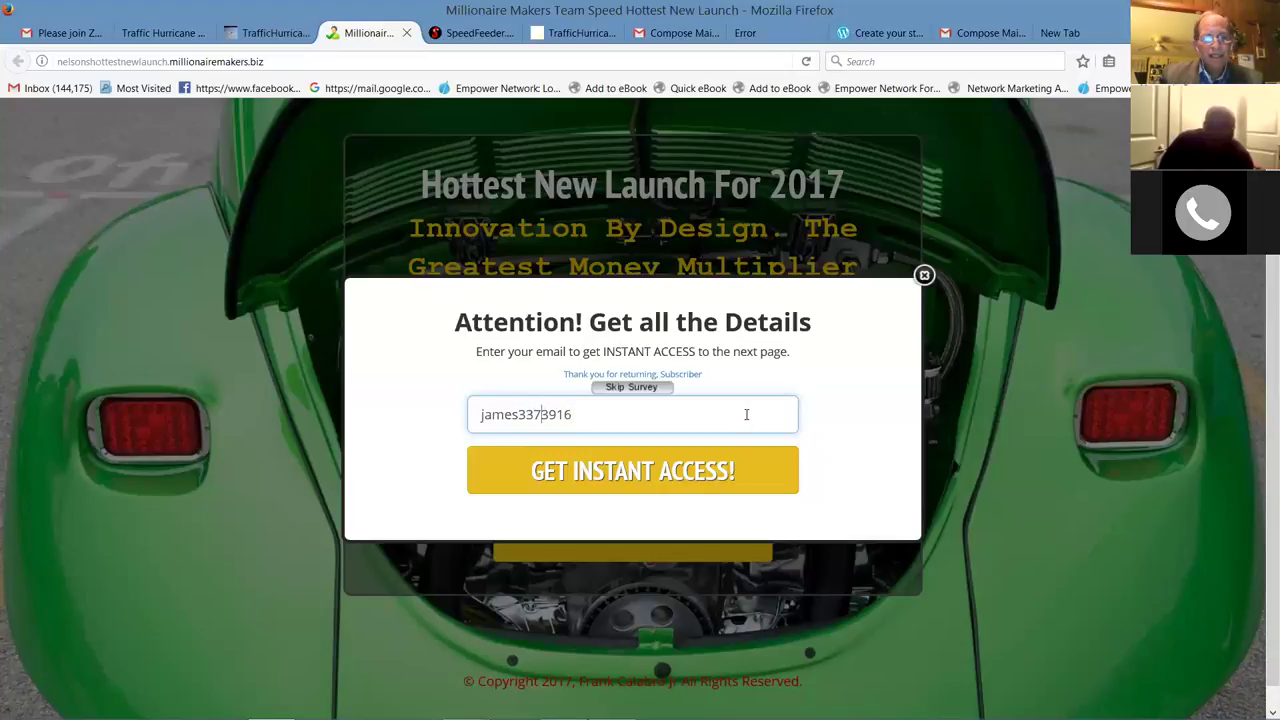
pyautogui.press('BackSpace')
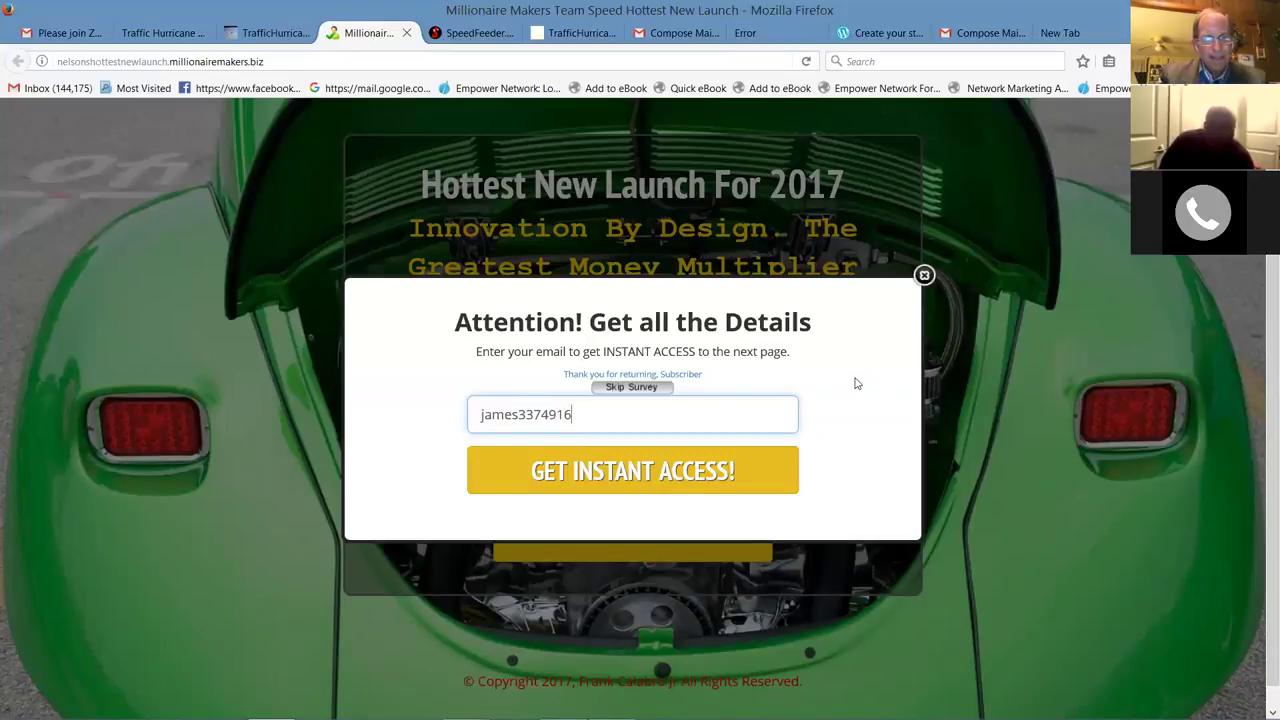
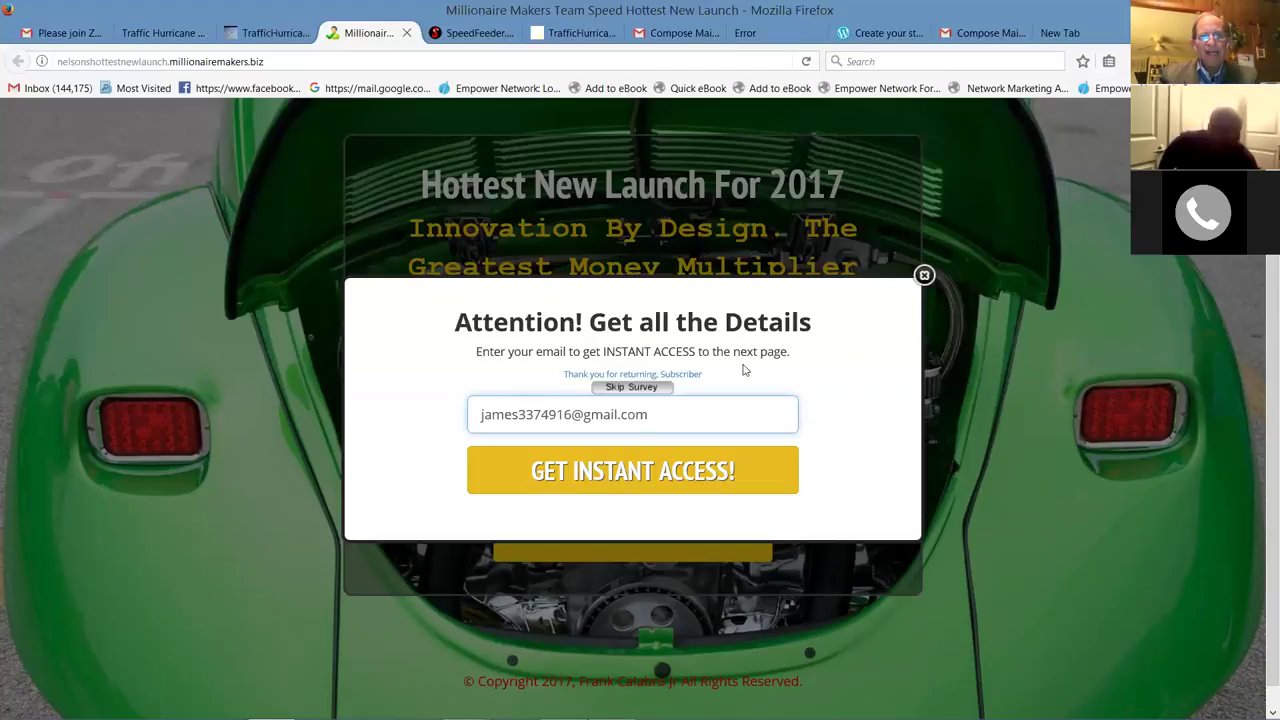
pyautogui.click(589, 482)
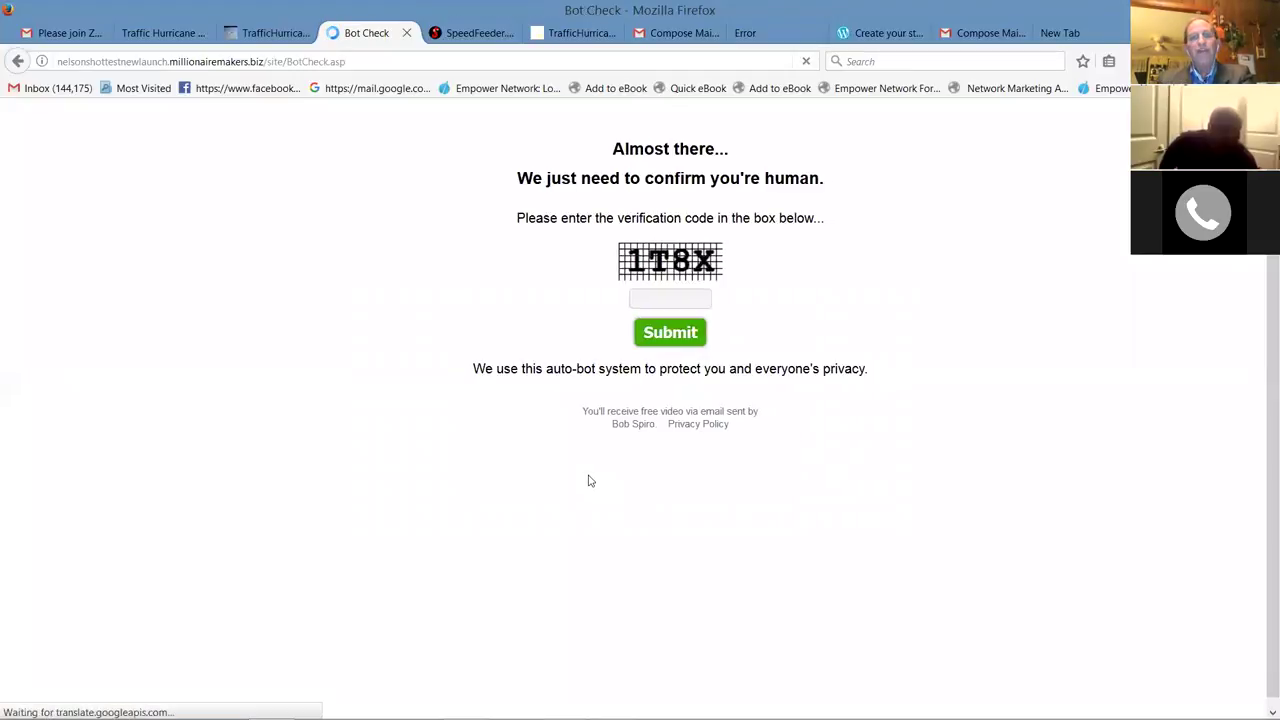
# Step: Pass the bot check by submitting the displayed verification code
pyautogui.click(658, 318)
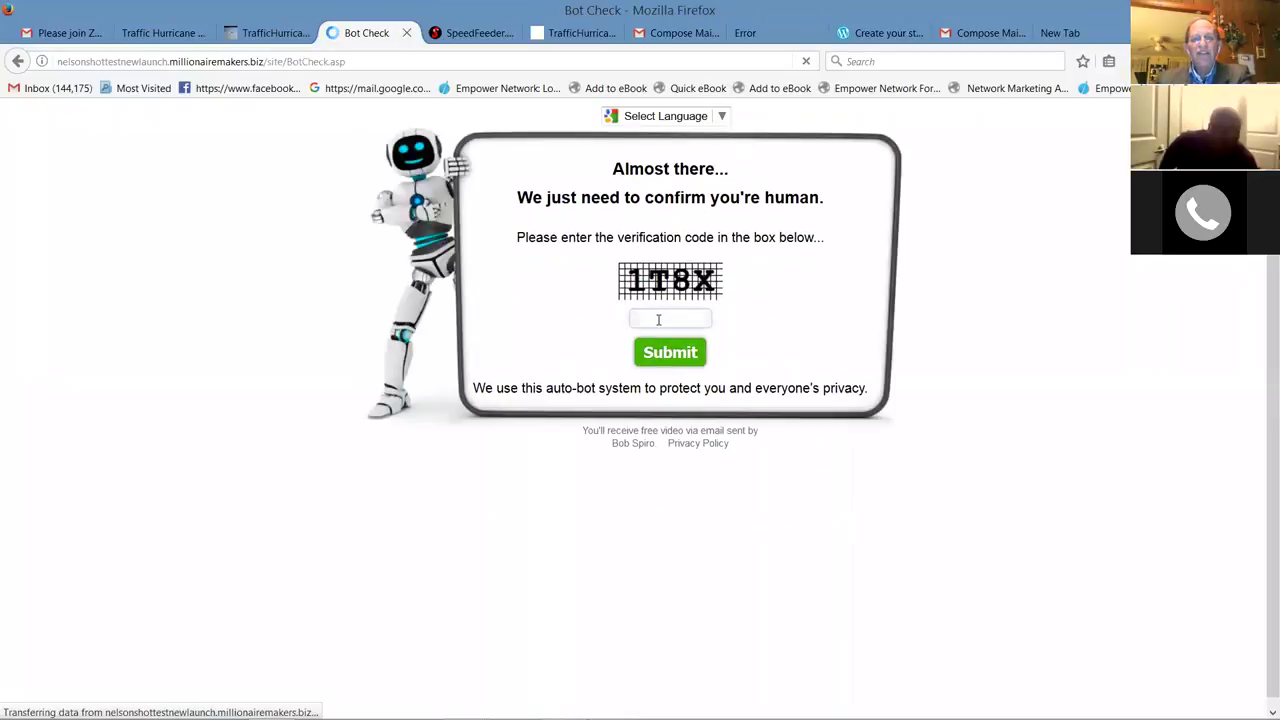
pyautogui.write('1')
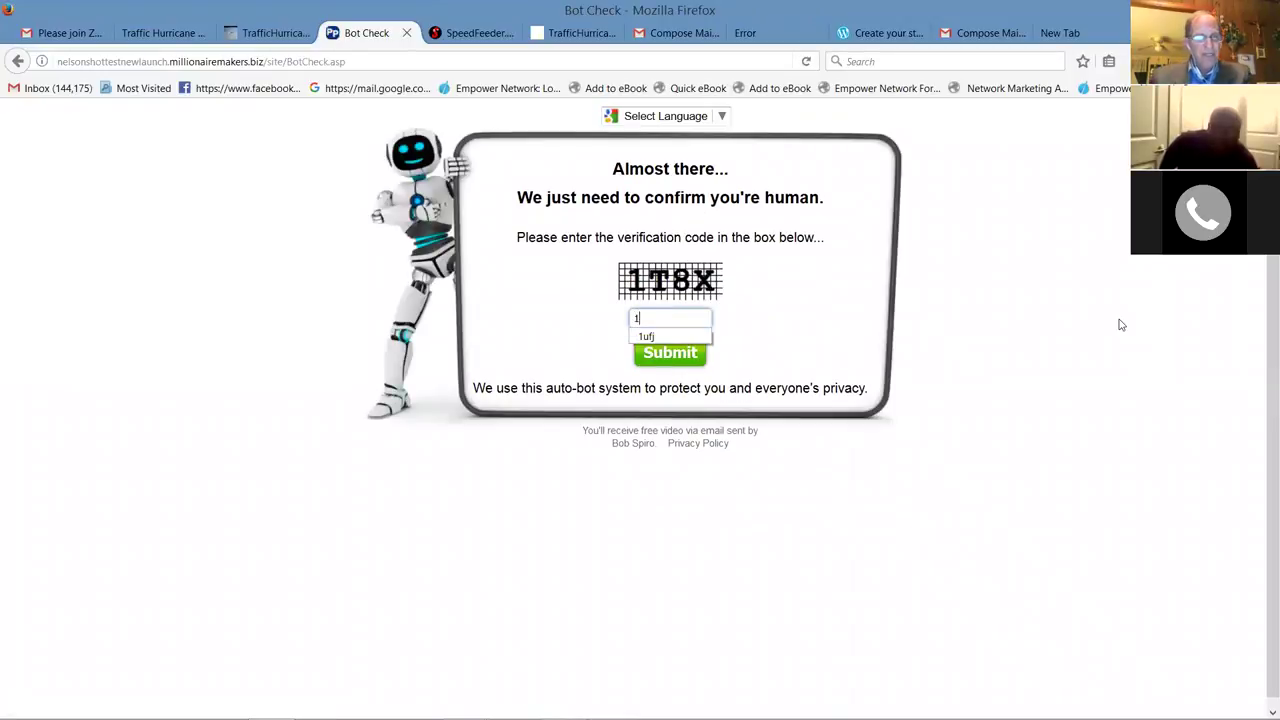
pyautogui.write('t8')
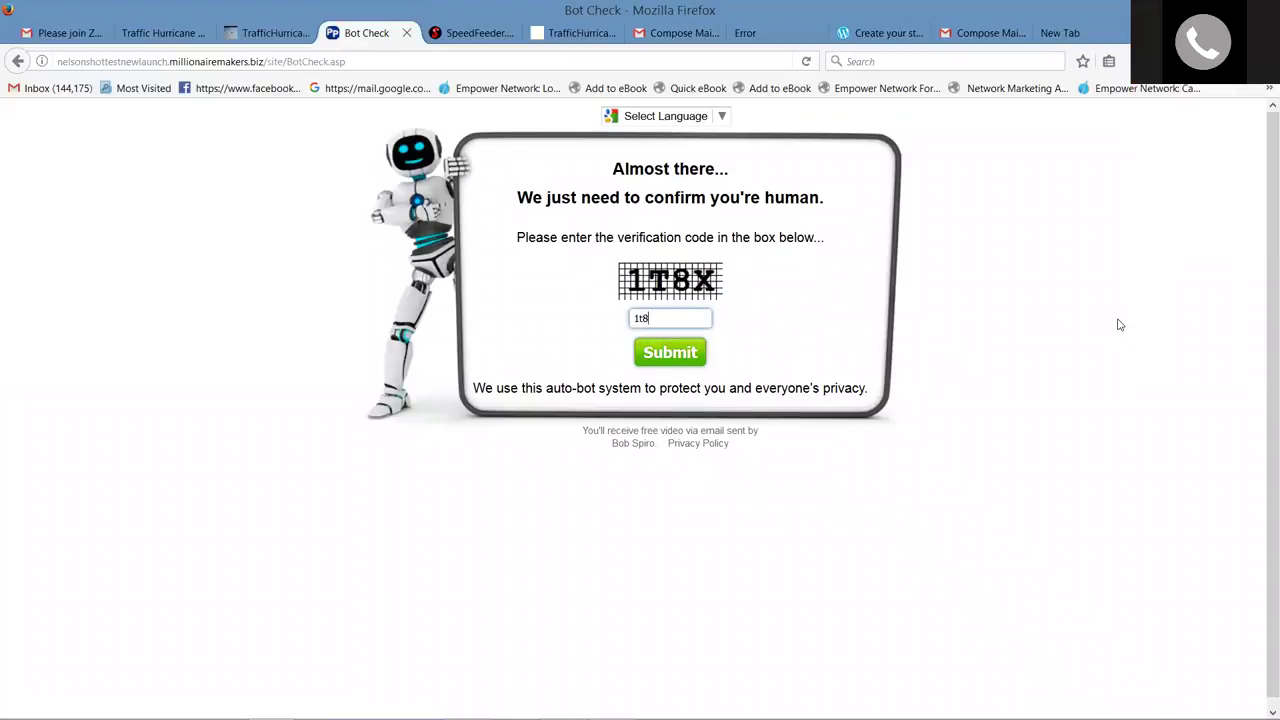
pyautogui.write('x')
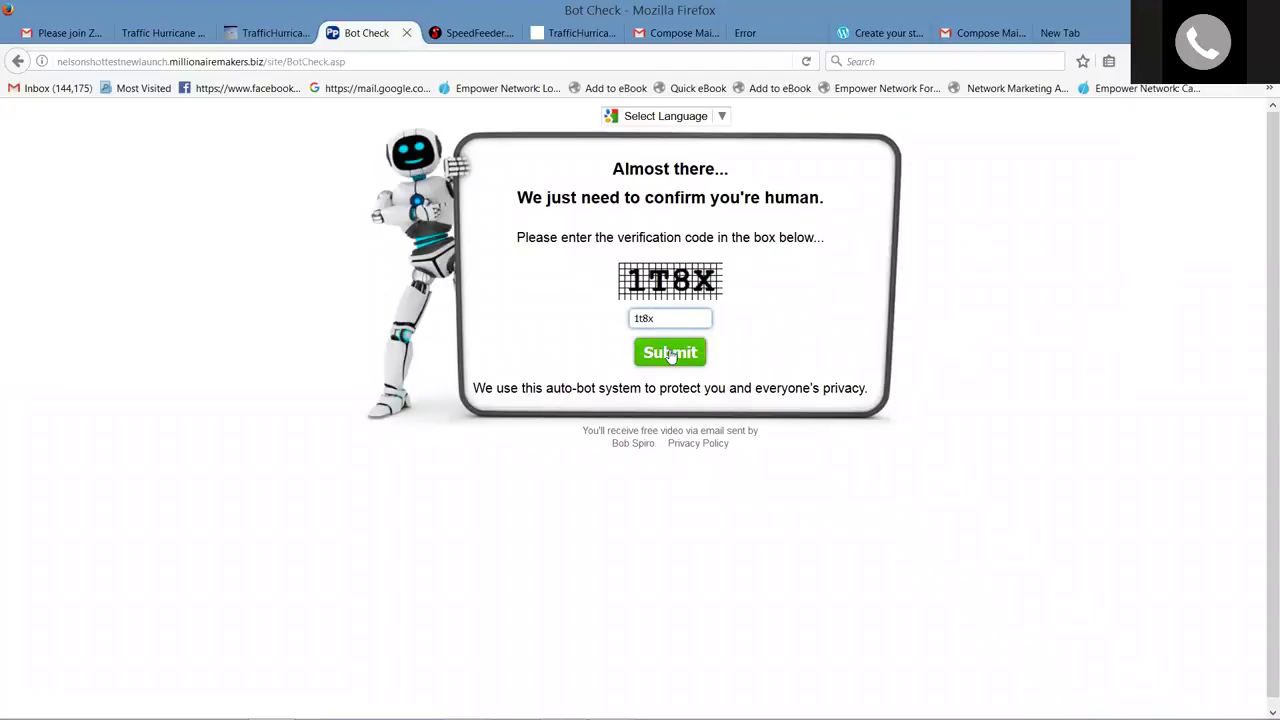
pyautogui.click(670, 357)
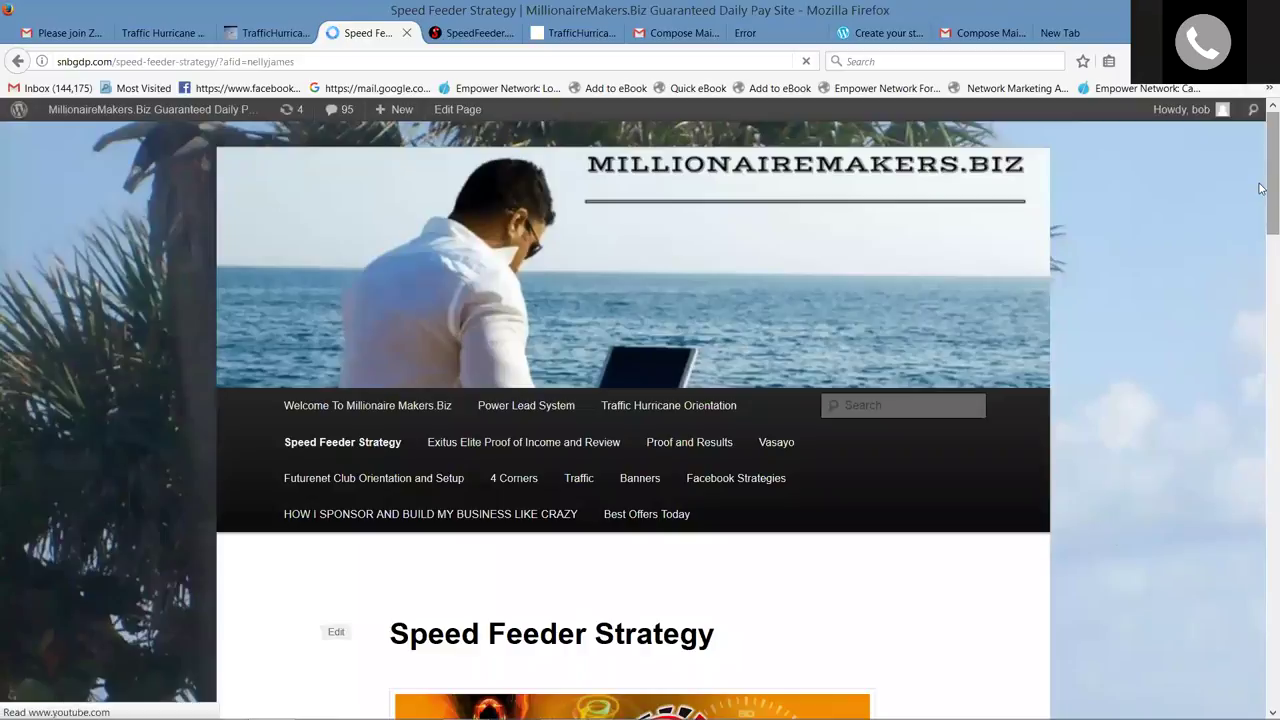
# Step: Scroll through the Speed Feeder Strategy page, then move to a New Tab page
pyautogui.scroll(-2, 1261, 190)
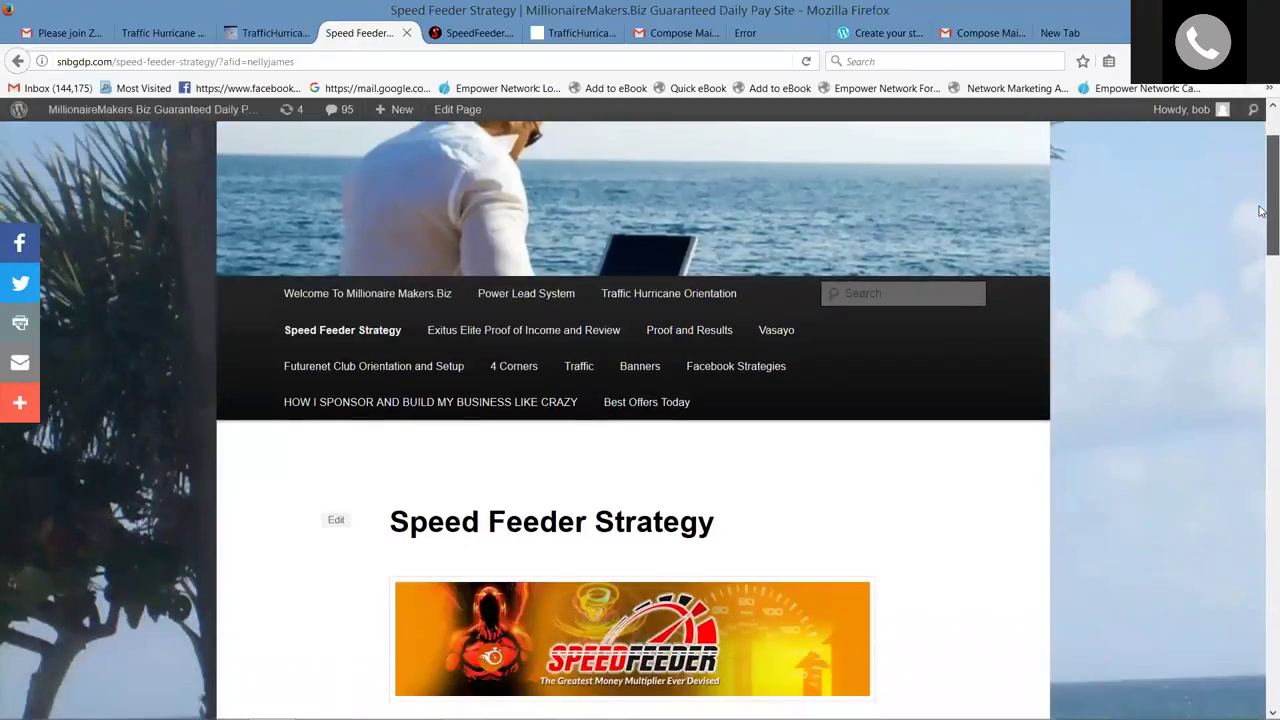
pyautogui.moveTo(1261, 208); pyautogui.dragTo(1261, 275)
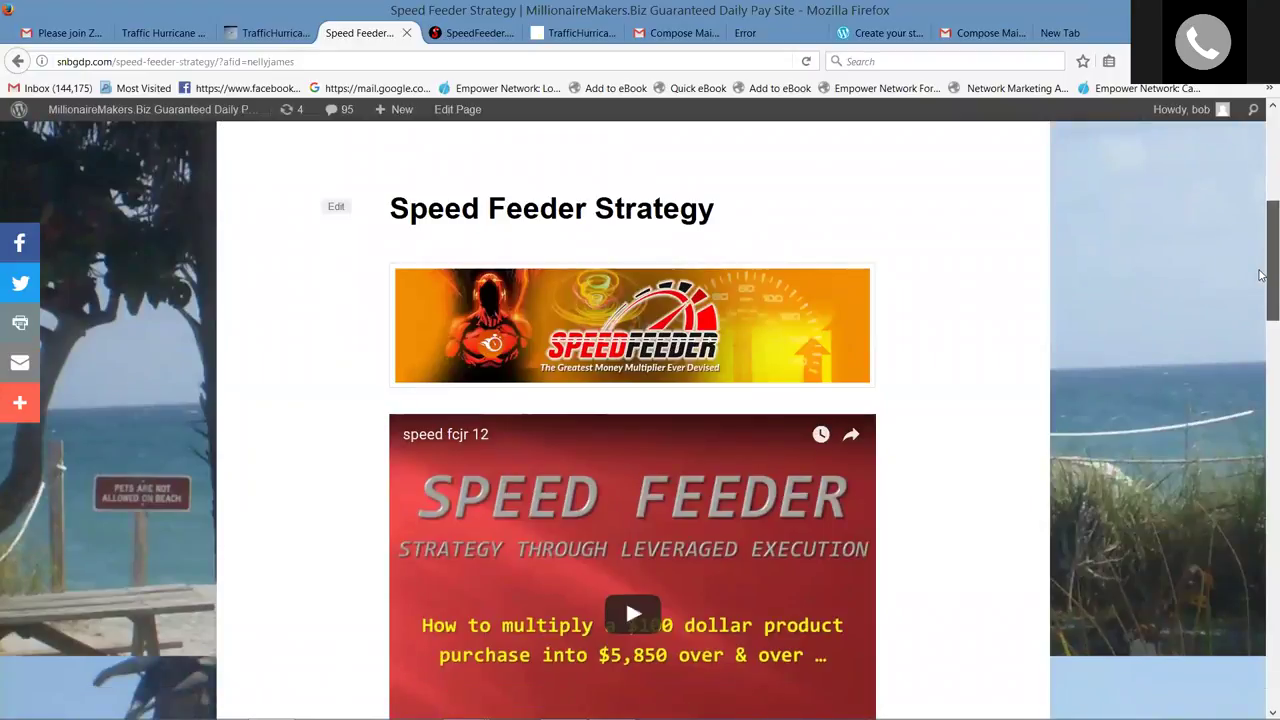
pyautogui.moveTo(1261, 275); pyautogui.dragTo(1261, 302)
pyautogui.scroll(-2, 1261, 302)
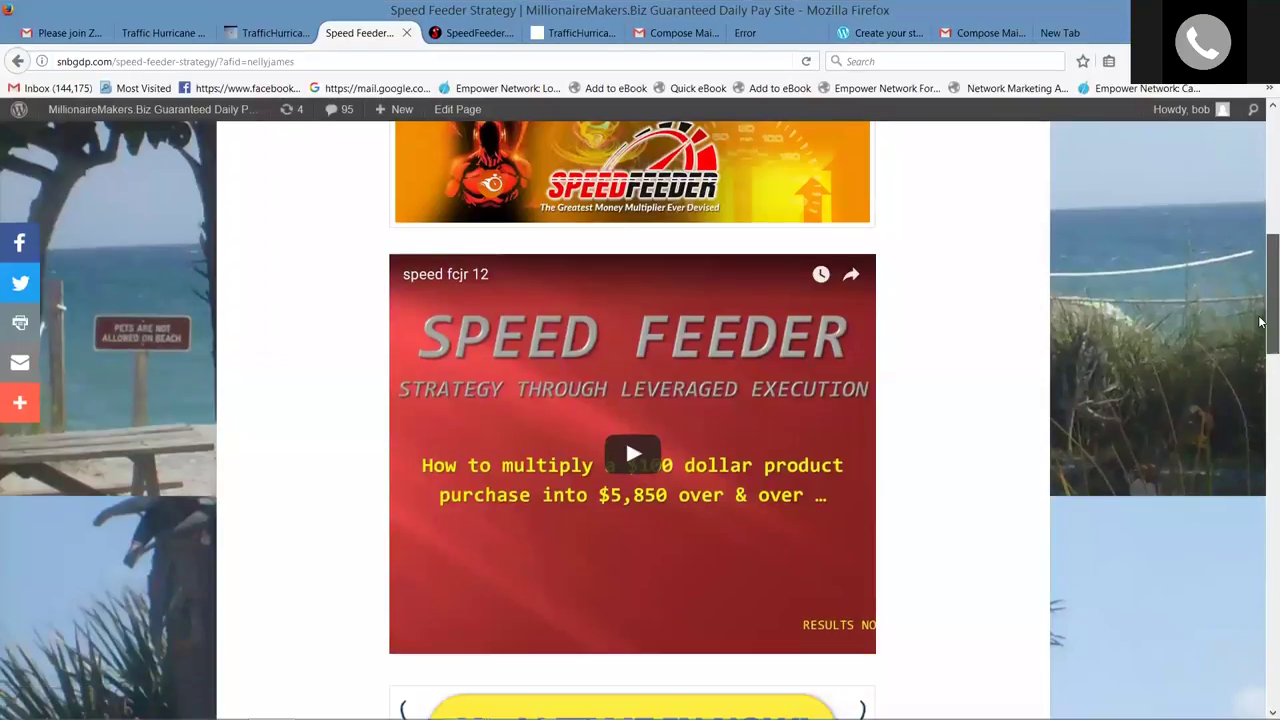
pyautogui.moveTo(1265, 335)
pyautogui.mouseDown()
pyautogui.moveTo(1262, 552)
pyautogui.moveTo(1262, 289)
pyautogui.mouseUp()
pyautogui.middleClick(1261, 288)
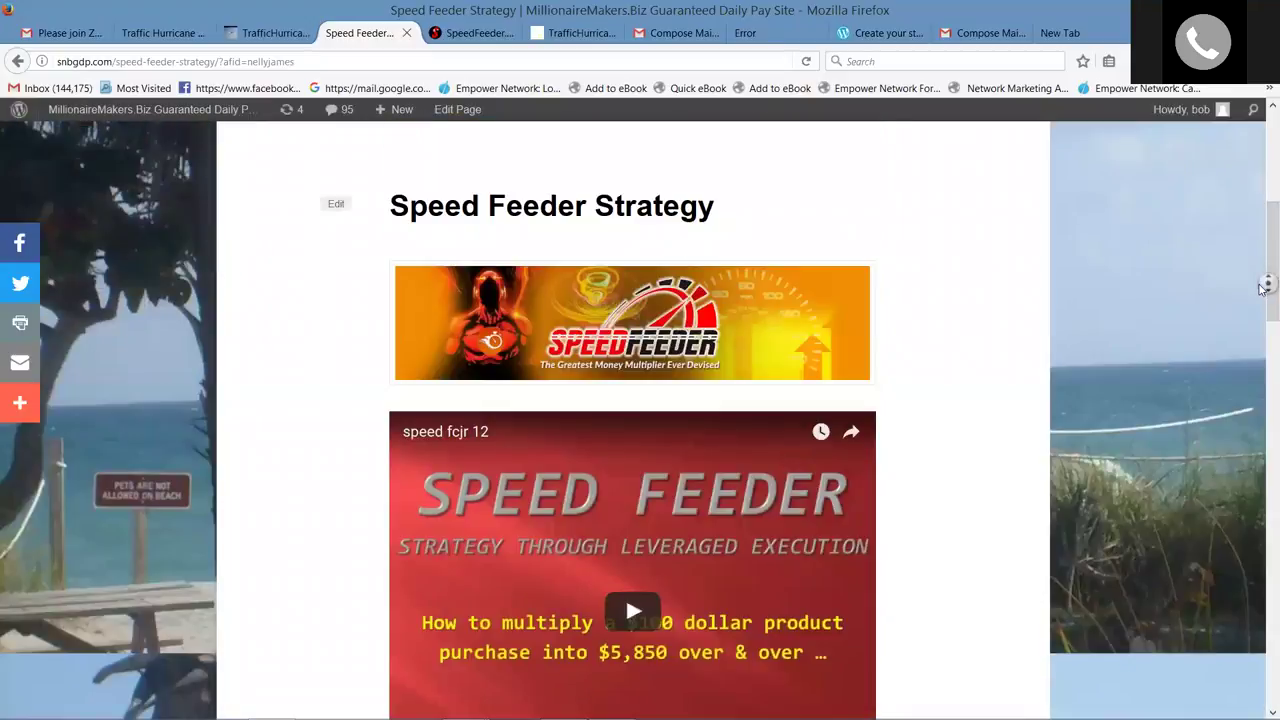
pyautogui.click(1261, 288)
# Step: Go to aweber.com from the new tab page
pyautogui.click(1060, 33)
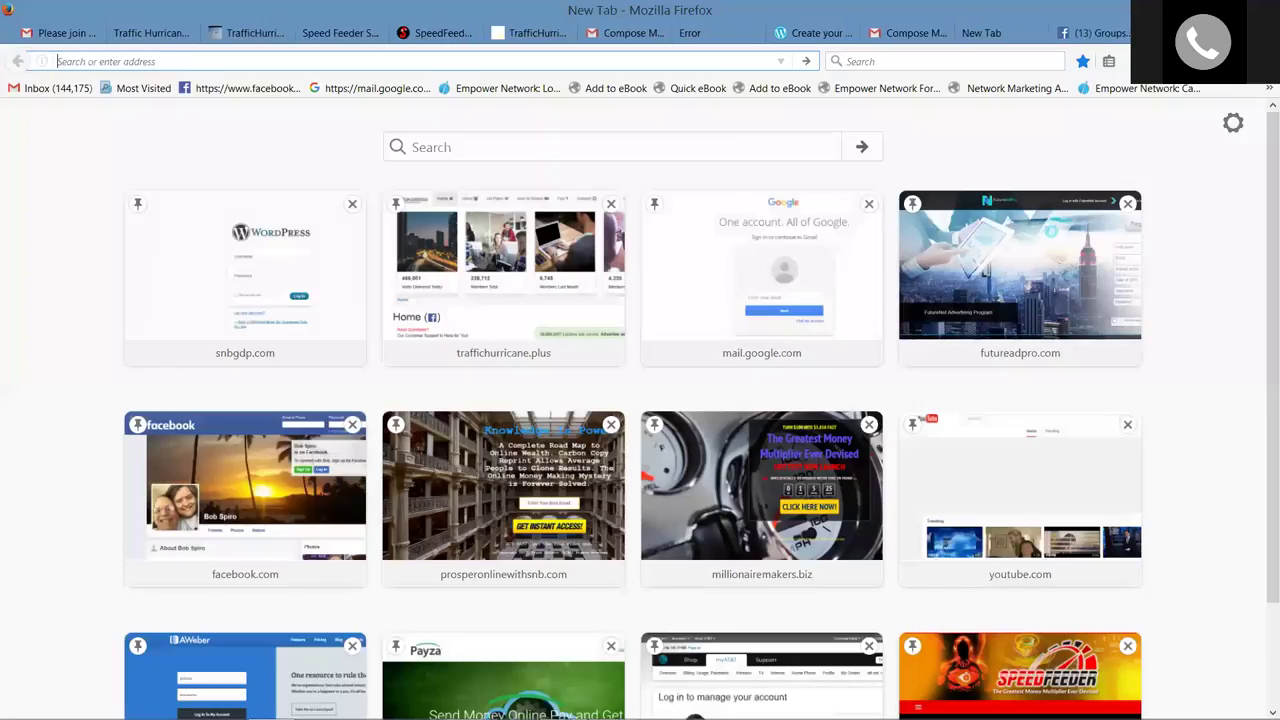
pyautogui.write('a')
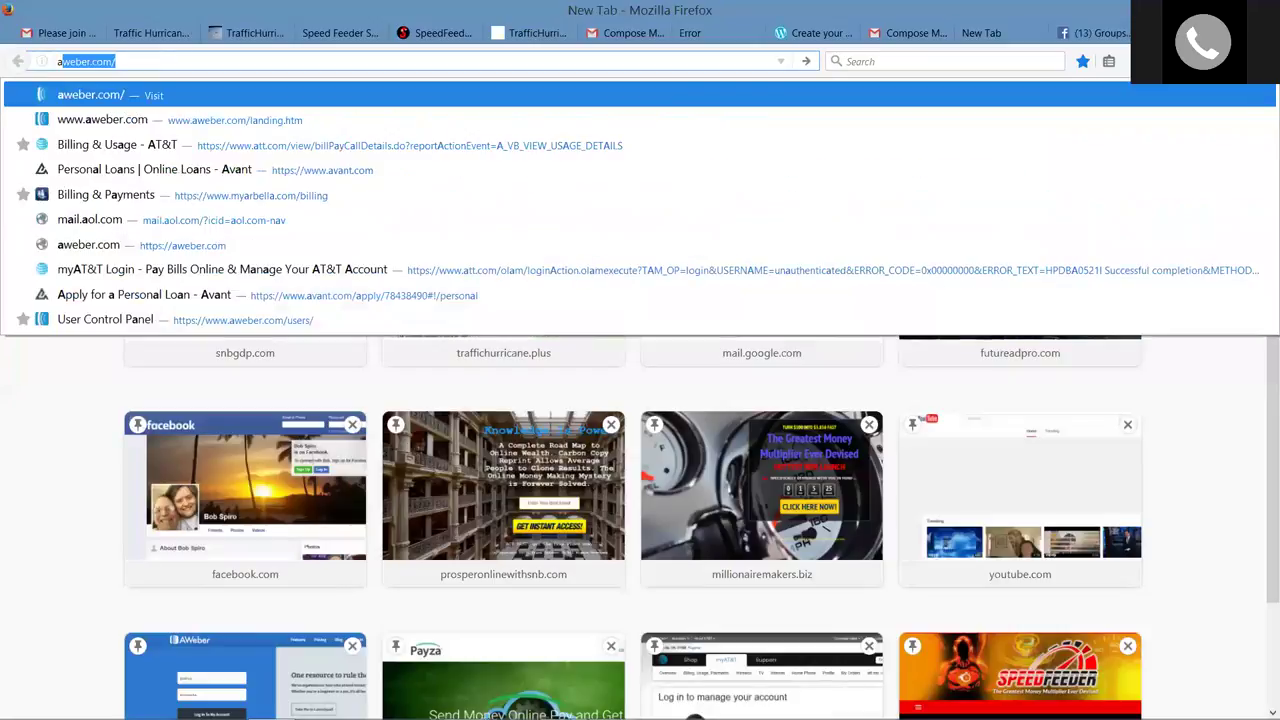
pyautogui.write('weber')
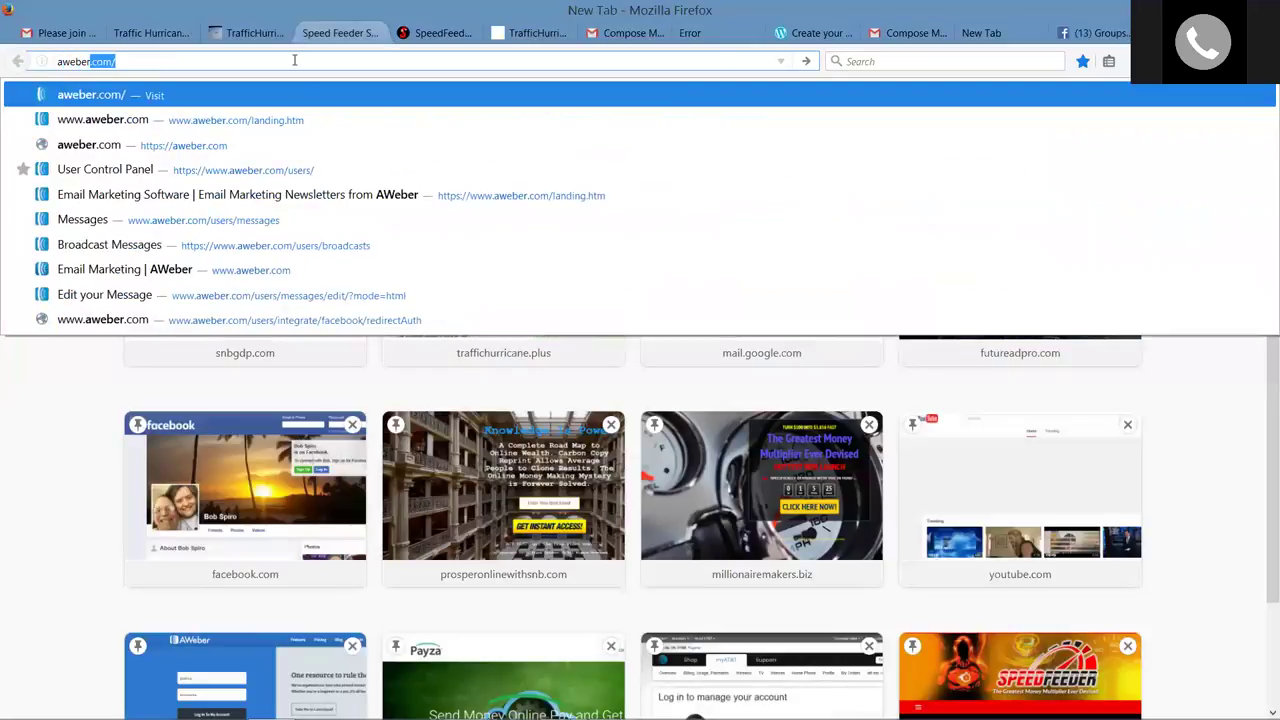
pyautogui.click(171, 156)
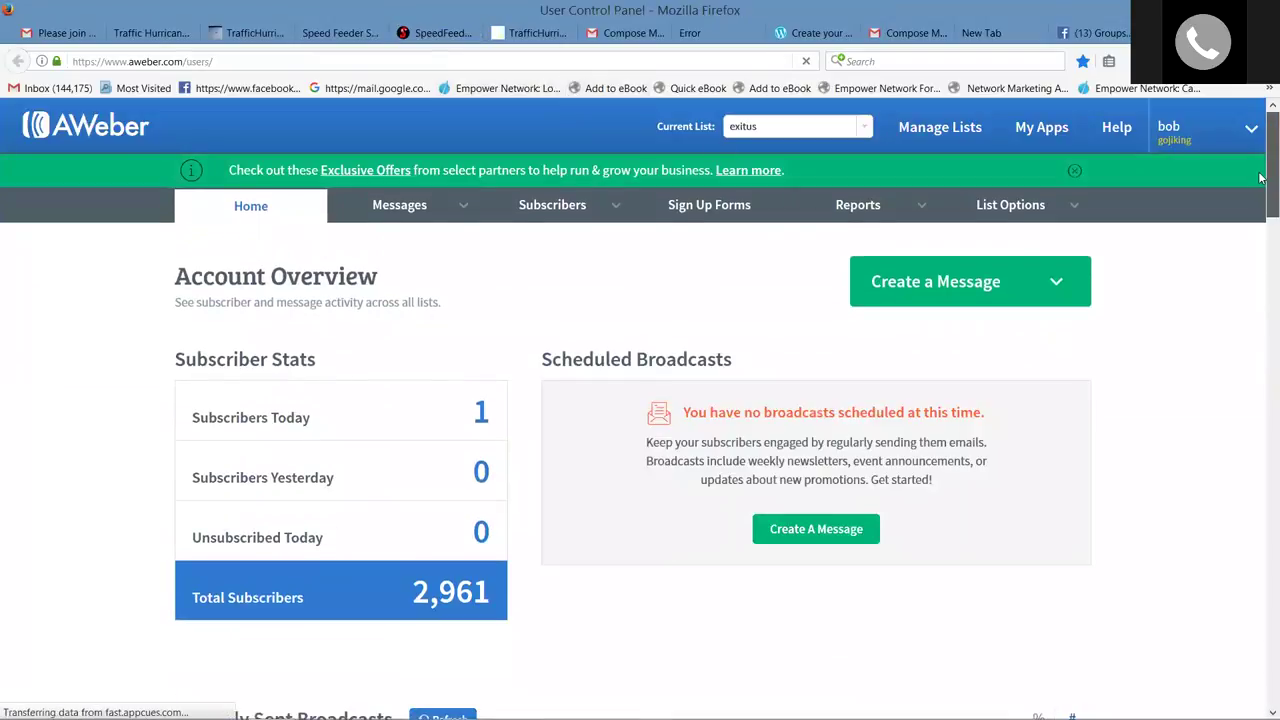
# Step: Review every list's subscriber count, noting Nelsonspeedfeeder's one new subscriber, then return to the 2,961-subscriber overview
pyautogui.scroll(-1, 1260, 180)
pyautogui.scroll(-3, 1260, 215)
pyautogui.scroll(-3, 1260, 250)
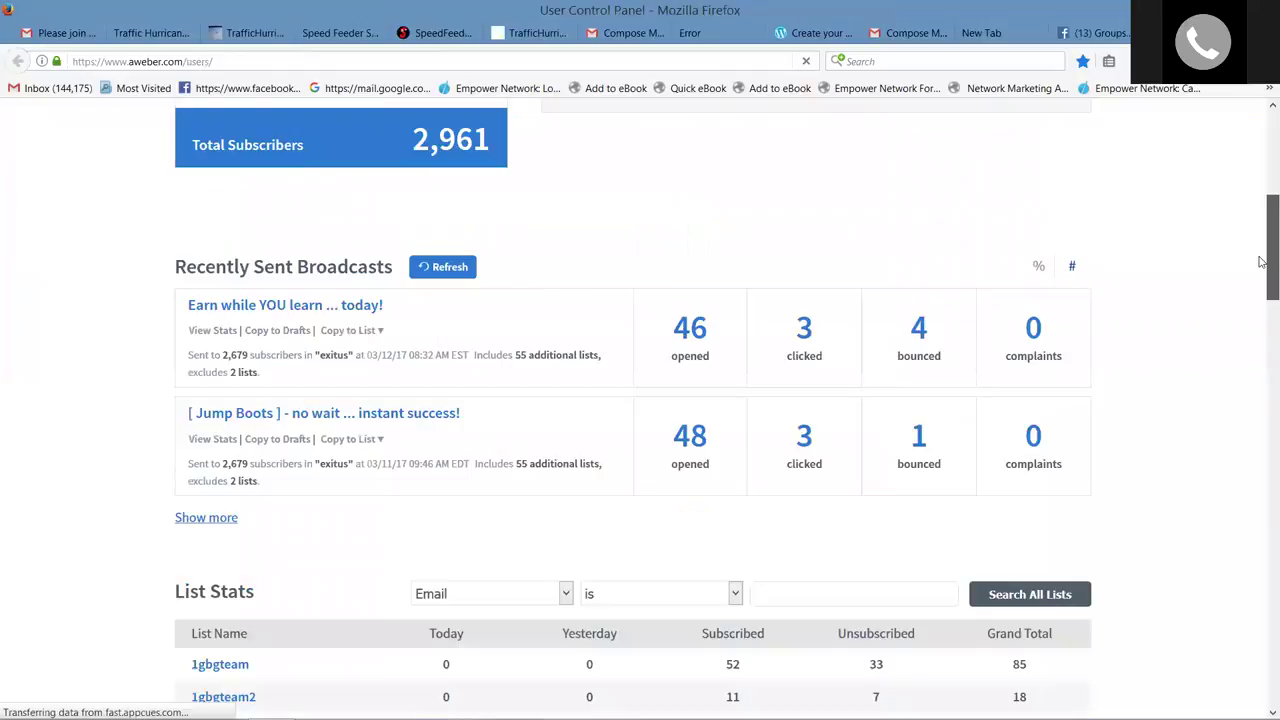
pyautogui.scroll(-1, 1262, 230)
pyautogui.scroll(-5, 1258, 300)
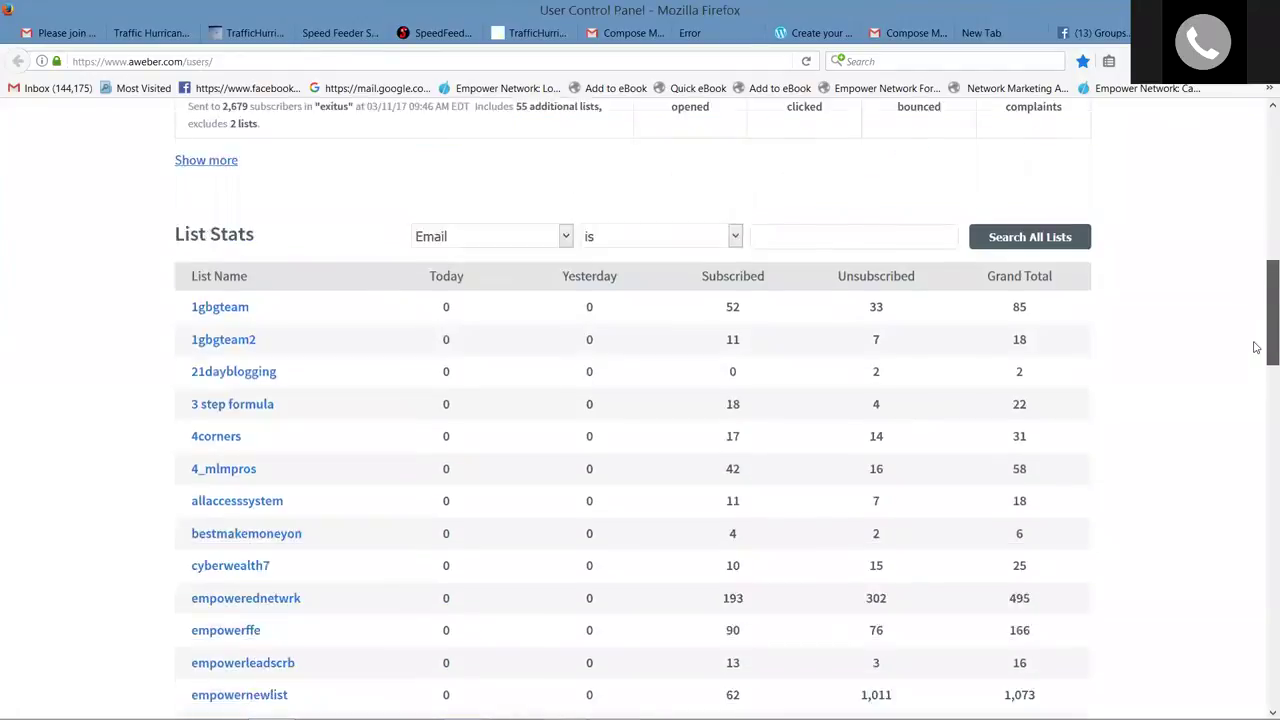
pyautogui.scroll(-2, 1256, 347)
pyautogui.scroll(-6, 1260, 377)
pyautogui.scroll(-6, 1262, 443)
pyautogui.scroll(-5, 1260, 471)
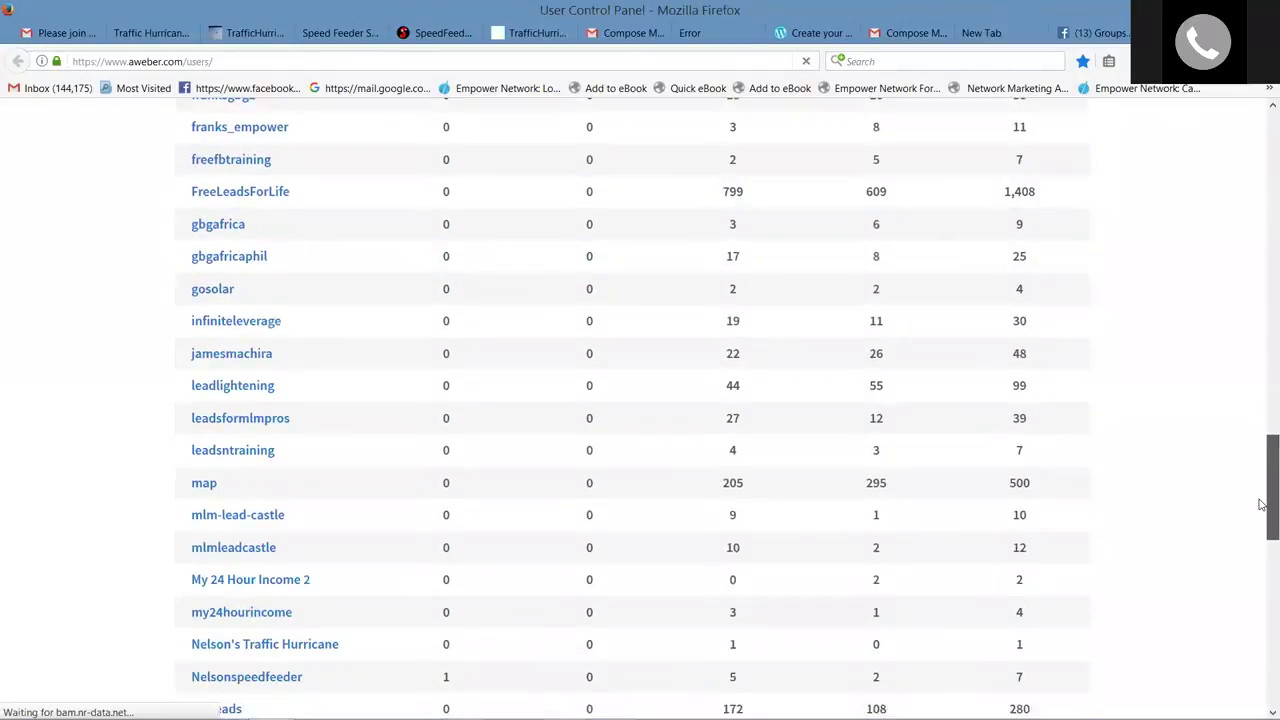
pyautogui.scroll(-3, 1260, 503)
pyautogui.scroll(-3, 1260, 500)
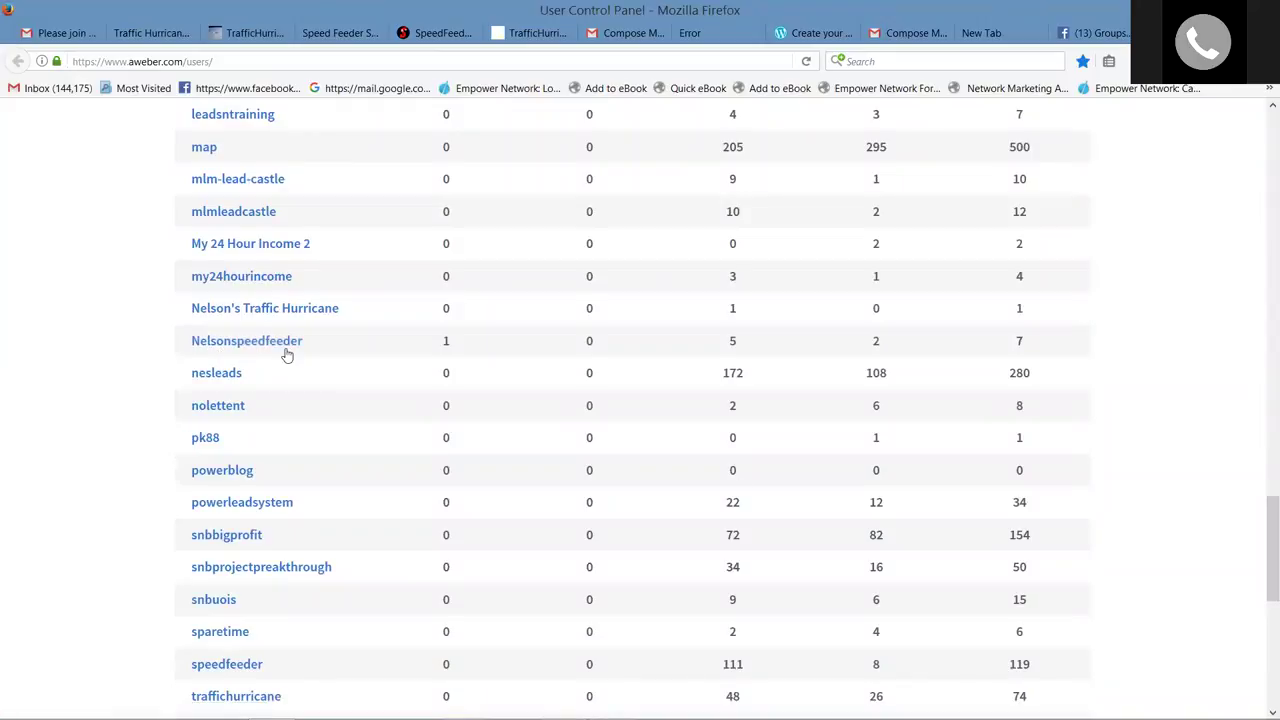
pyautogui.doubleClick(446, 342)
pyautogui.moveTo(1262, 516); pyautogui.dragTo(1262, 110)
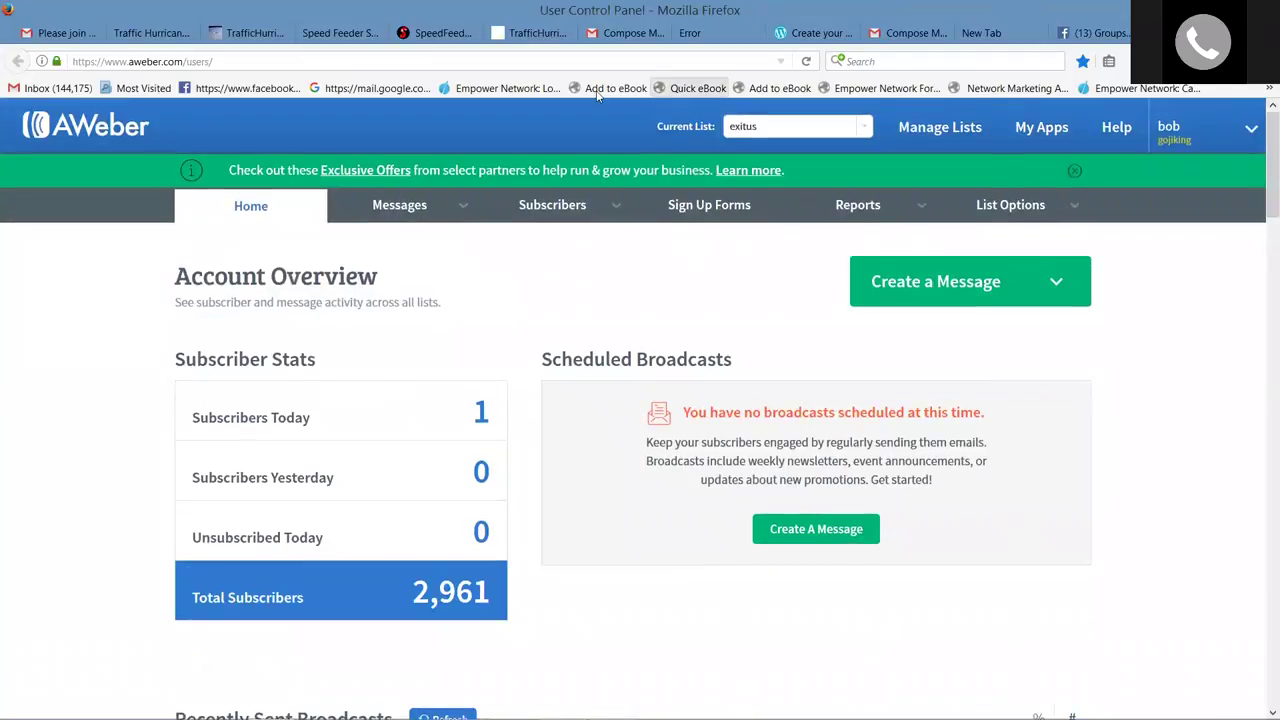
# Step: View the Traffic Hurricane banner ads page with the 728x90 ad at 54 clicks, then return to Excel
pyautogui.click(243, 33)
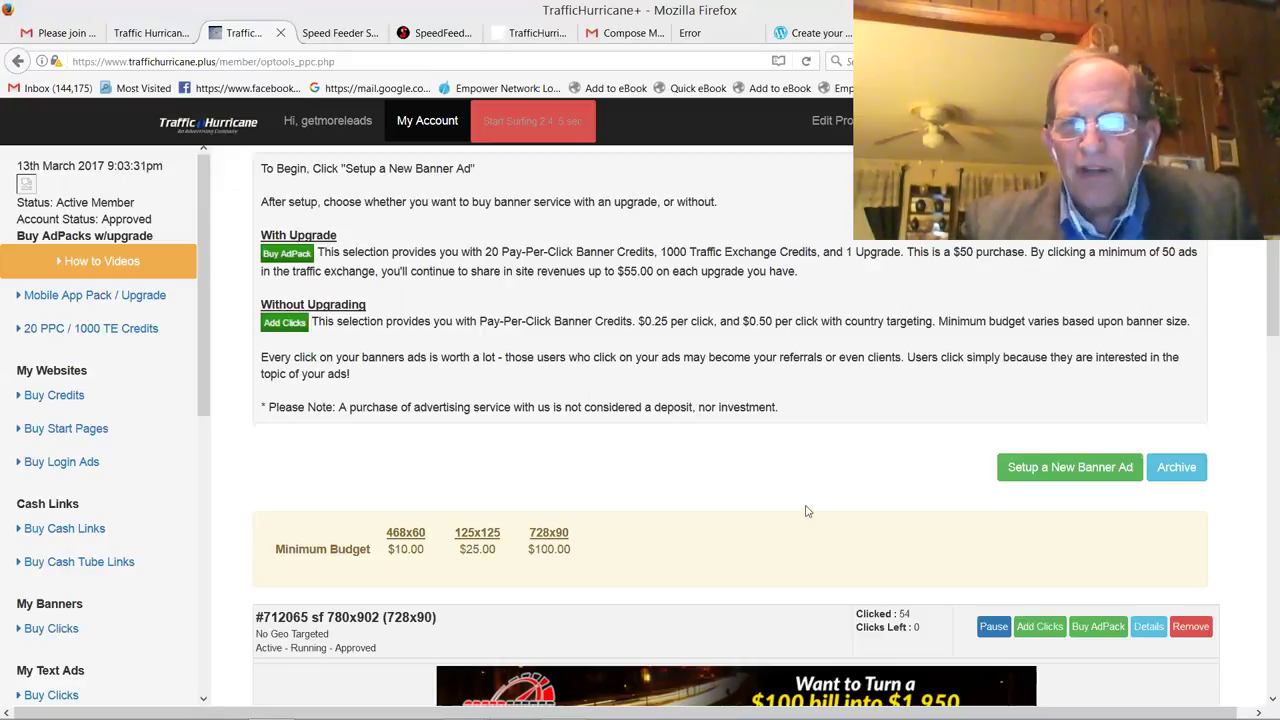
pyautogui.hotkey('alt', 'Tab')
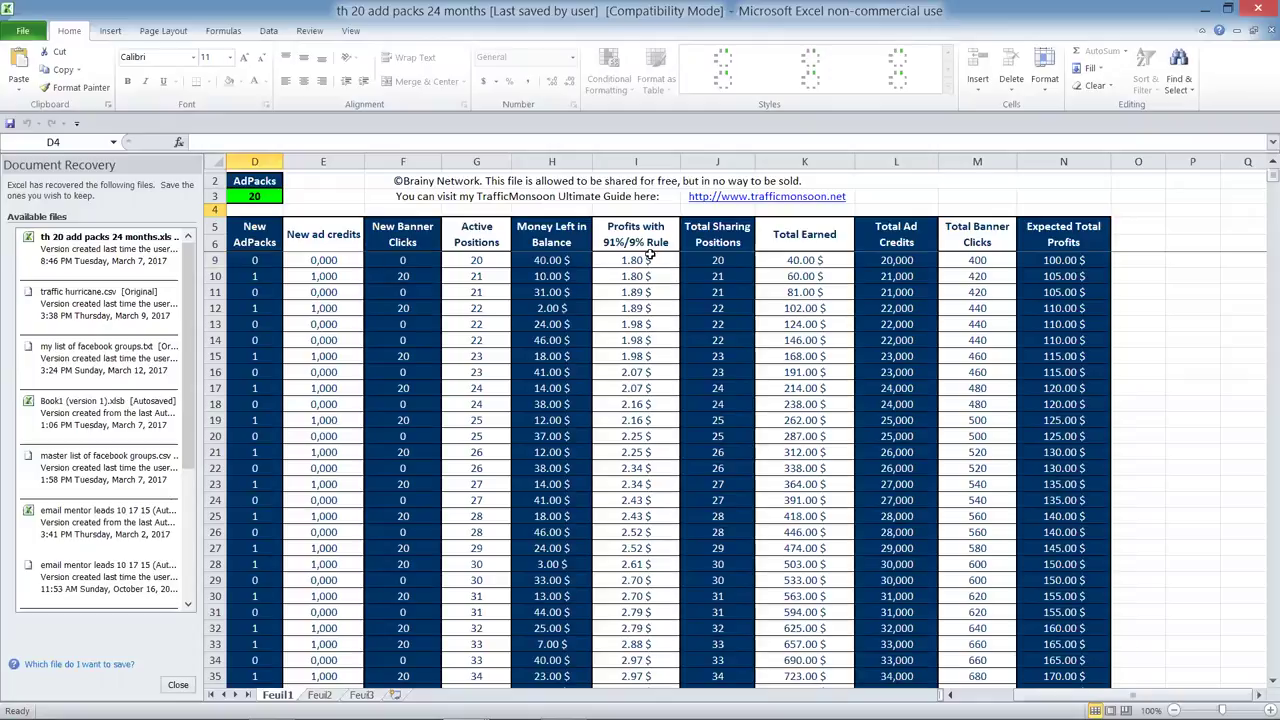
# Step: Scroll the 20 ad packs, 24 months earnings sheet down to about rows 123–149
pyautogui.moveTo(1261, 182); pyautogui.dragTo(1261, 183)
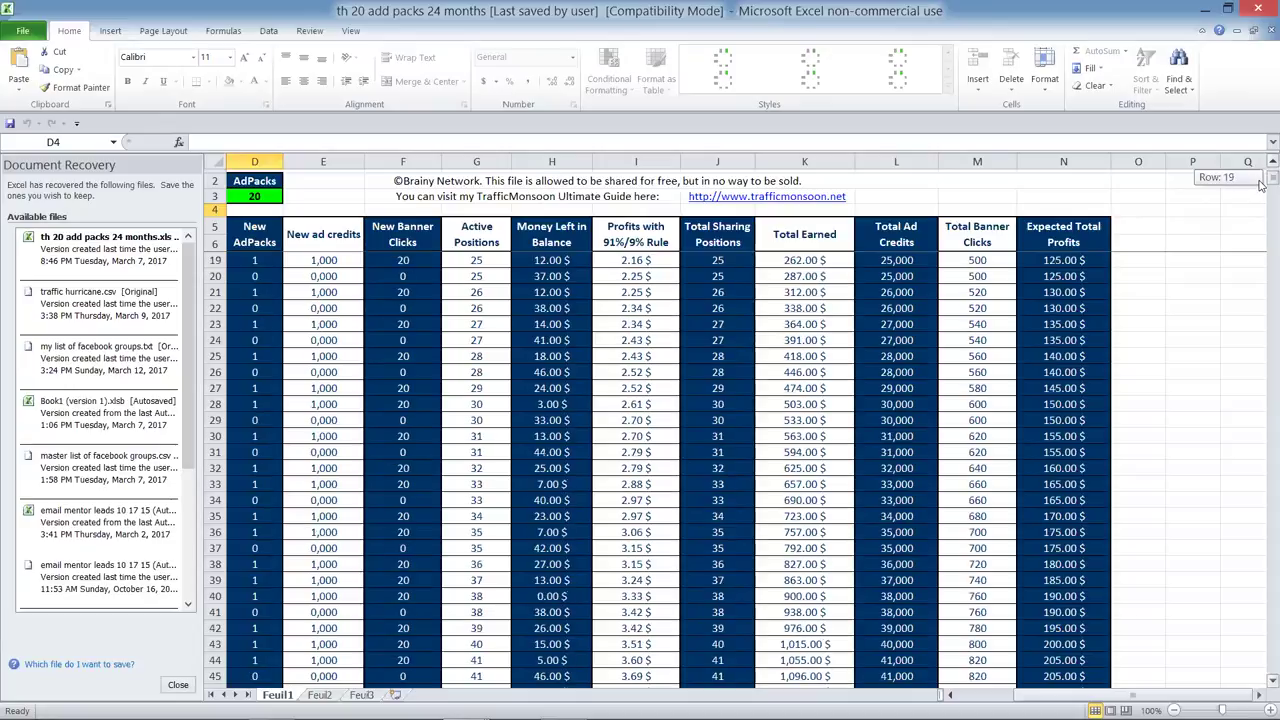
pyautogui.moveTo(1261, 181); pyautogui.dragTo(1261, 189)
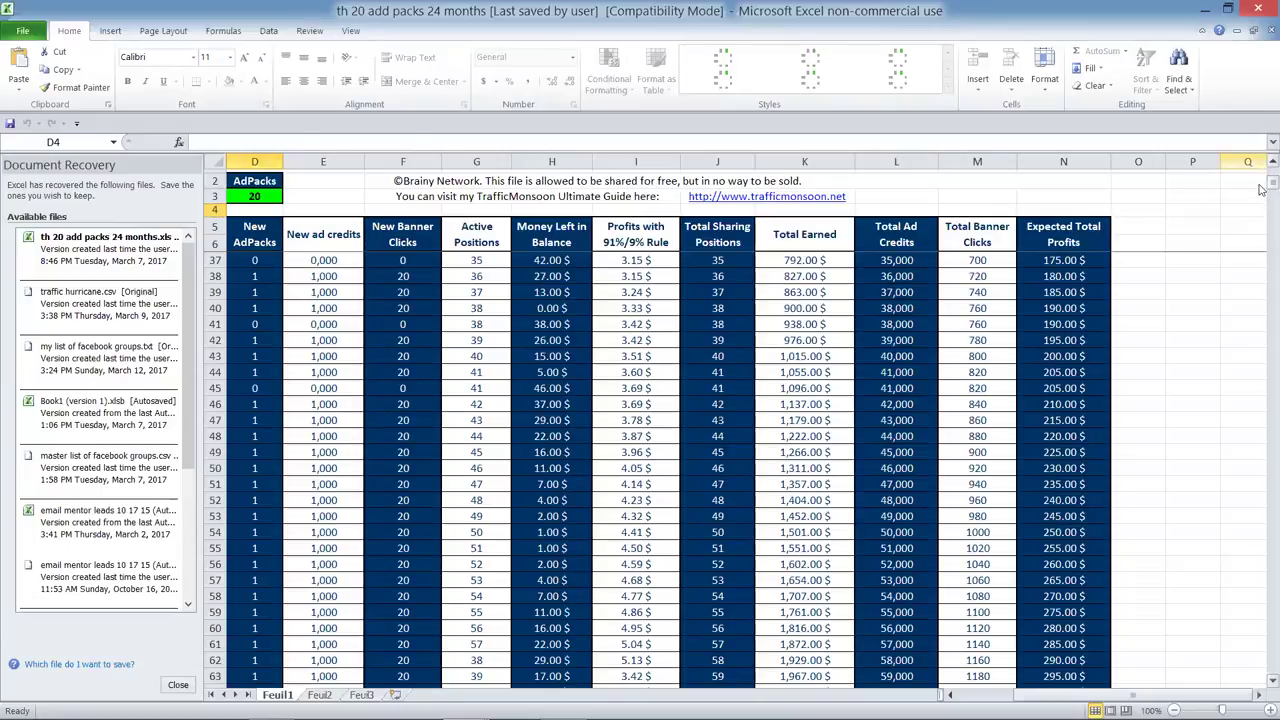
pyautogui.moveTo(1261, 202); pyautogui.dragTo(1262, 216)
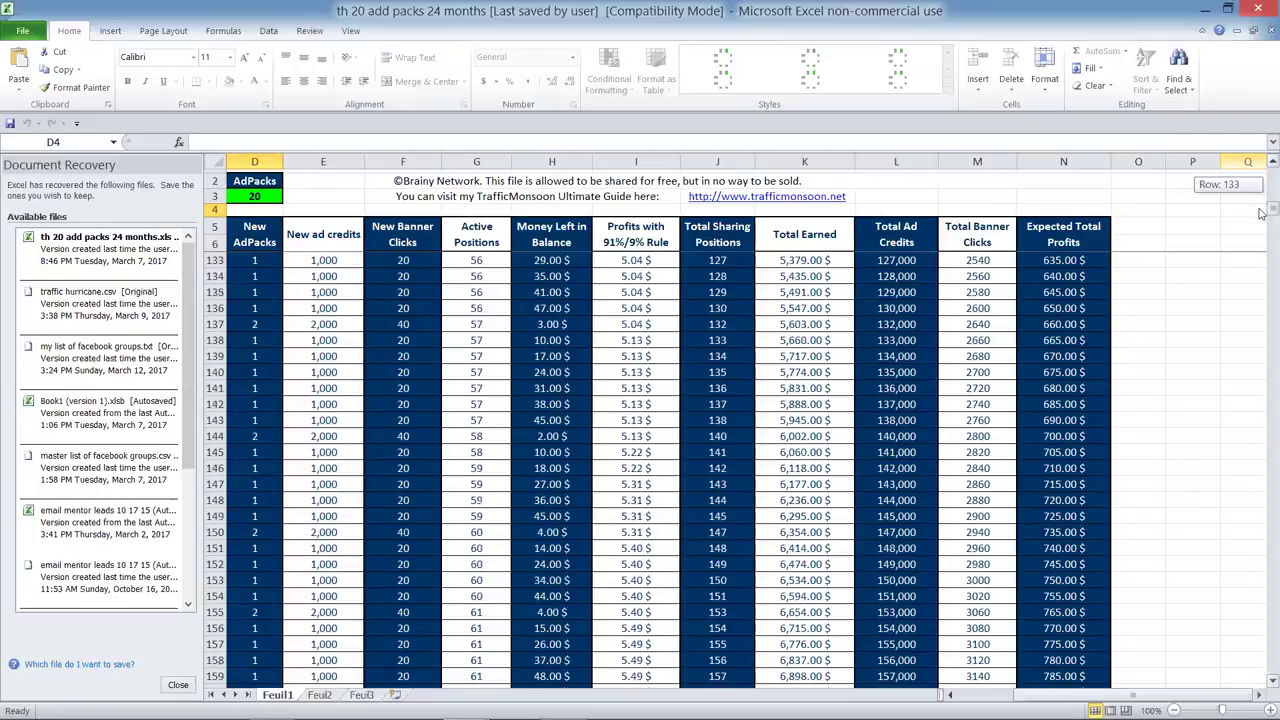
pyautogui.moveTo(1262, 216); pyautogui.dragTo(1262, 211)
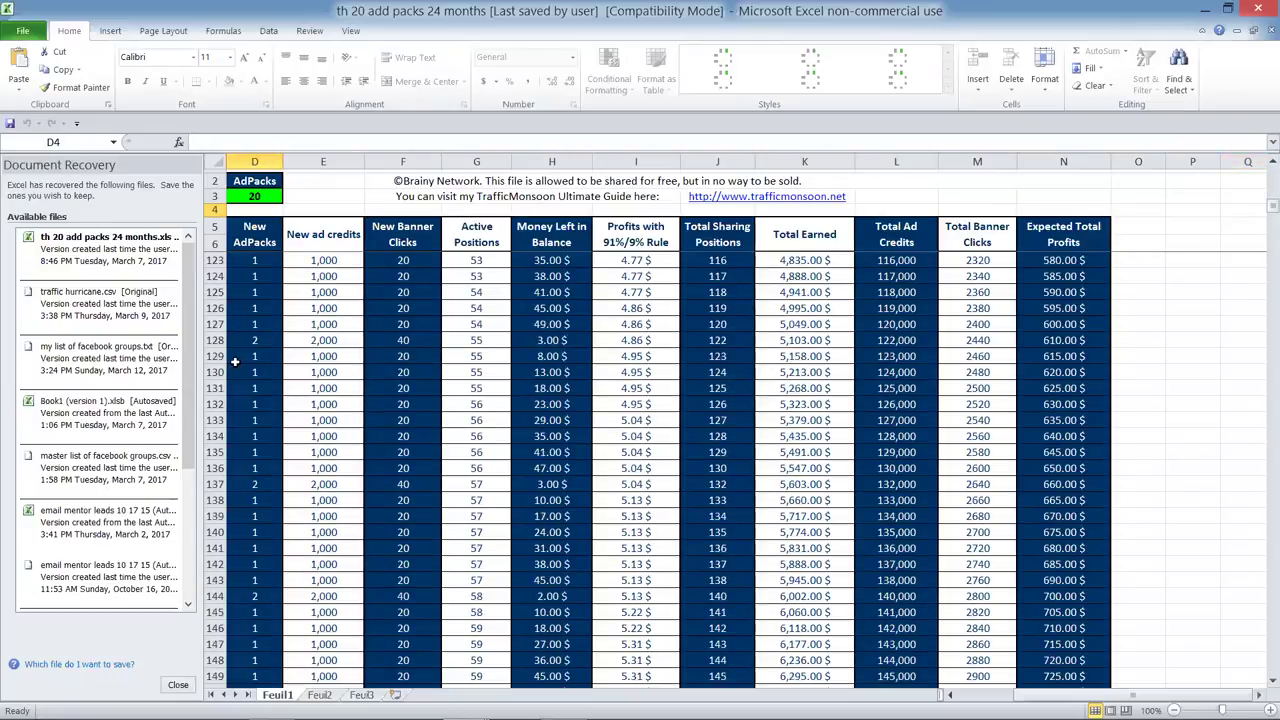